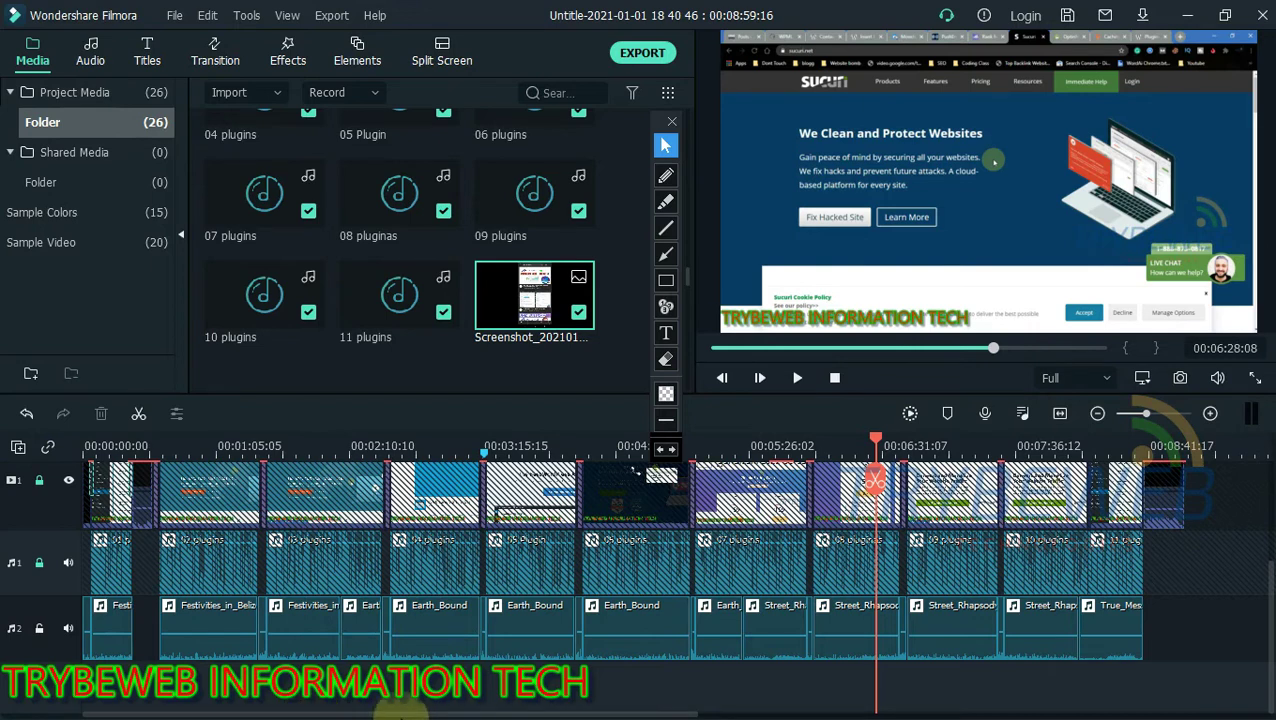
# Turn on screen annotation and select the export Name field for editing
pyautogui.moveTo(400, 713); pyautogui.dragTo(238, 713)
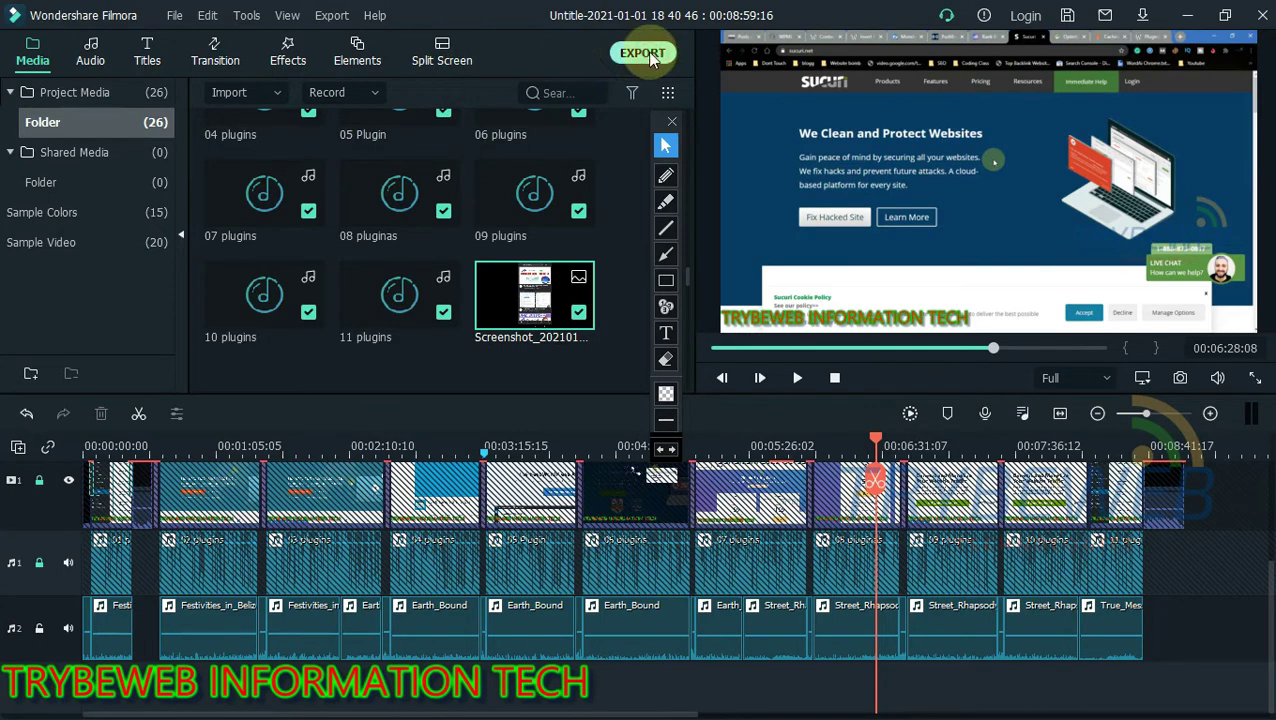
pyautogui.click(665, 283)
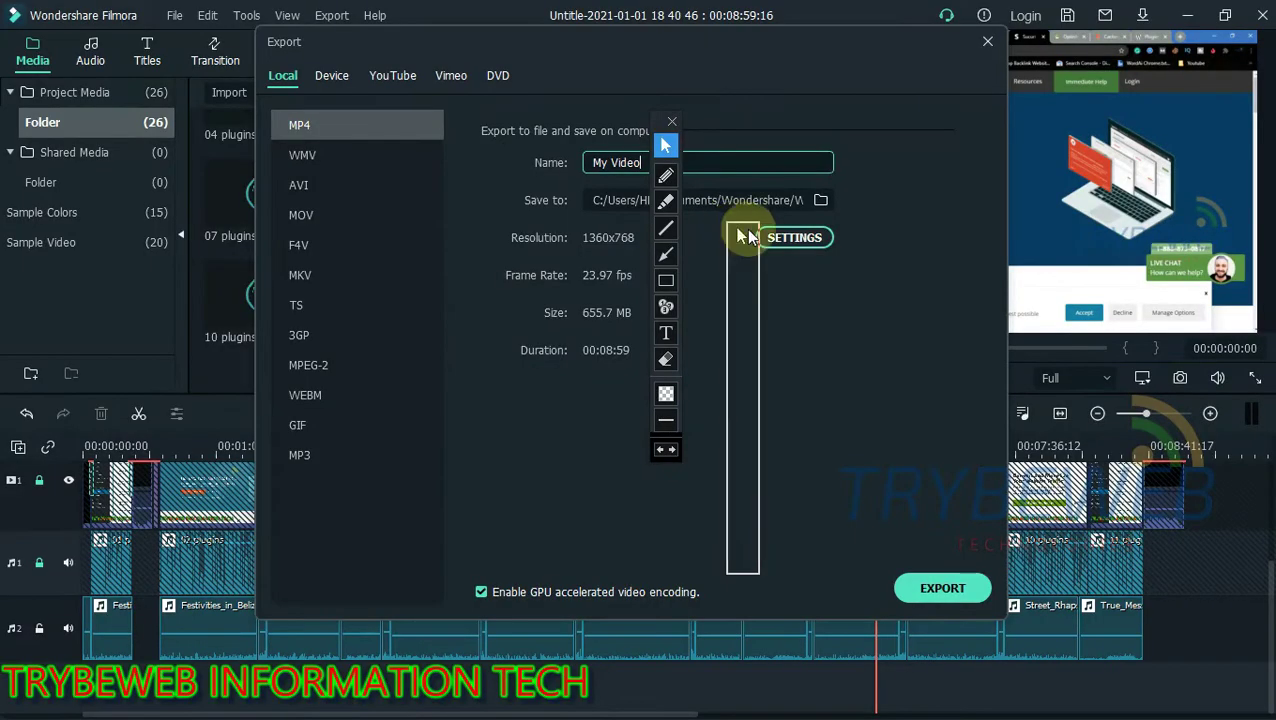
pyautogui.moveTo(738, 229); pyautogui.dragTo(956, 210)
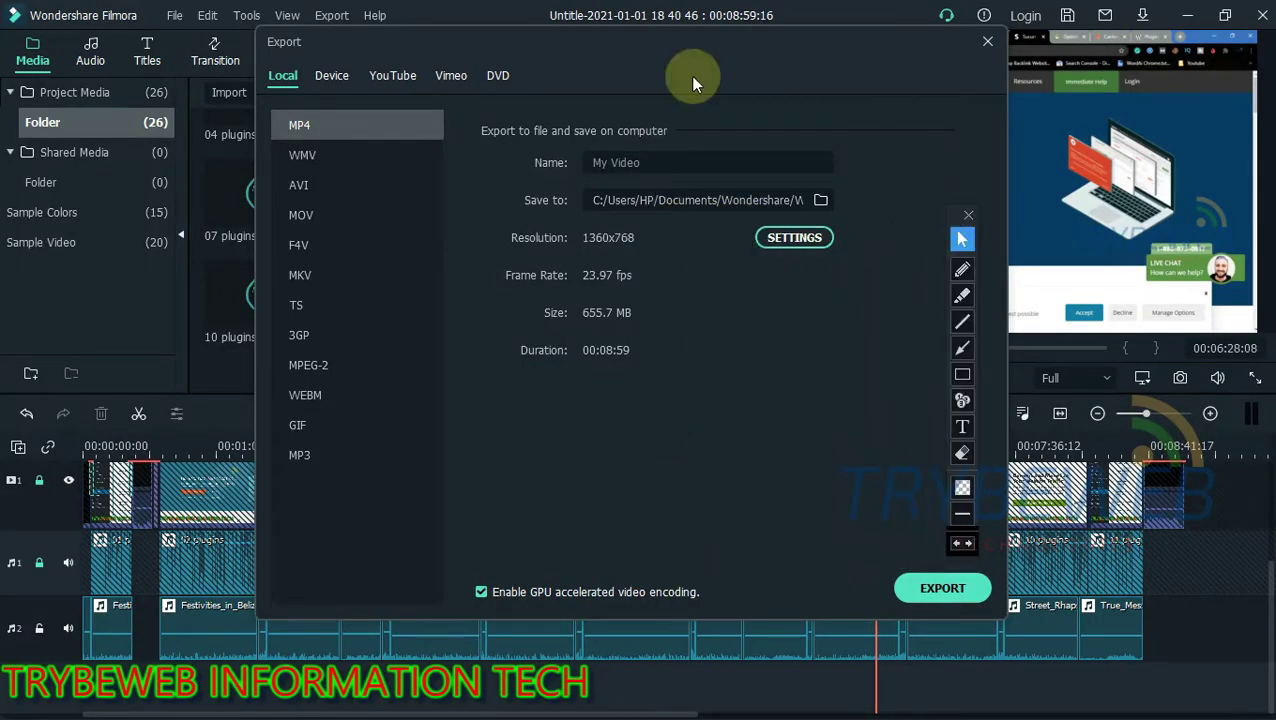
pyautogui.click(656, 164)
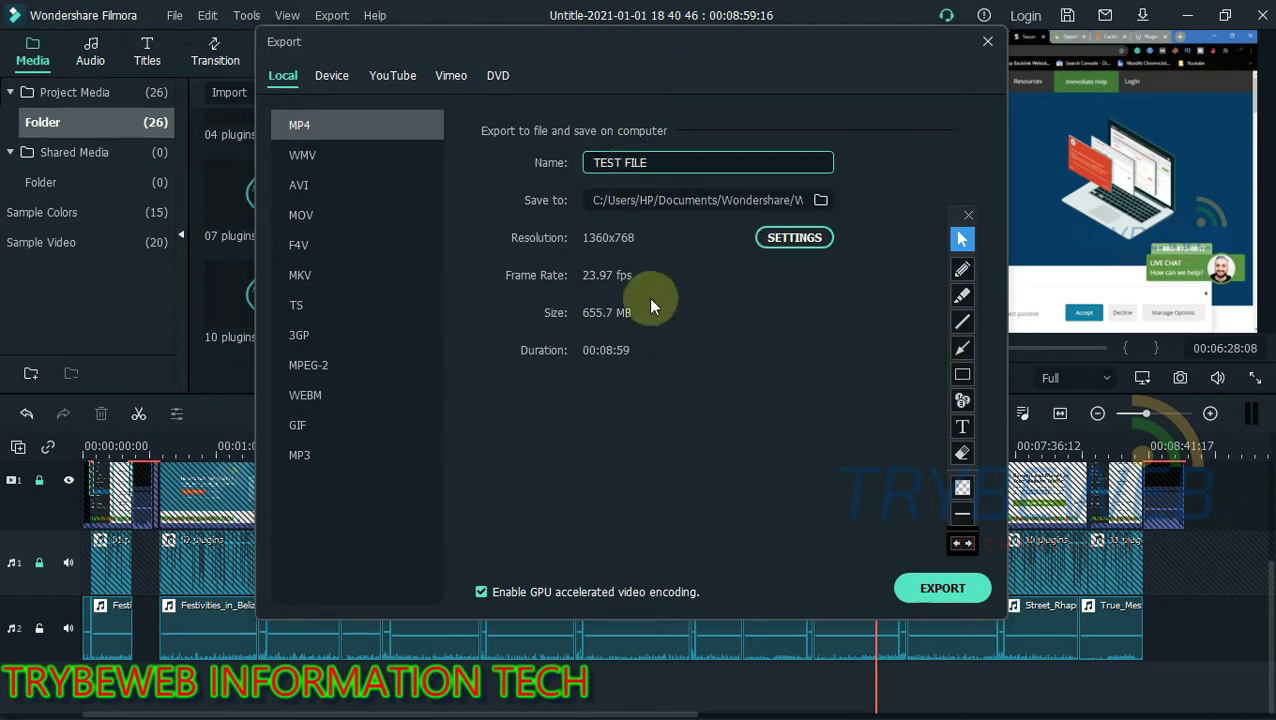
# Box the 655.7 MB estimated size in red, name the file TEST FILE and start the MP4 export
pyautogui.click(962, 374)
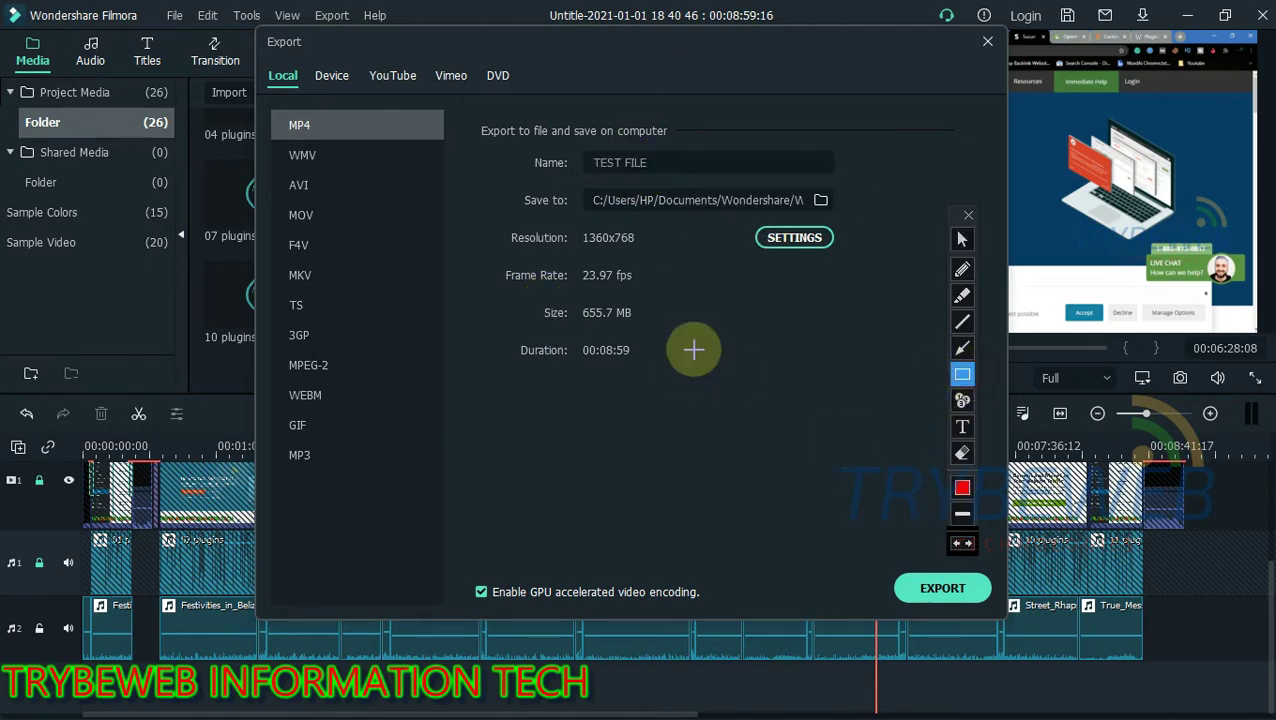
pyautogui.moveTo(577, 298); pyautogui.dragTo(650, 326)
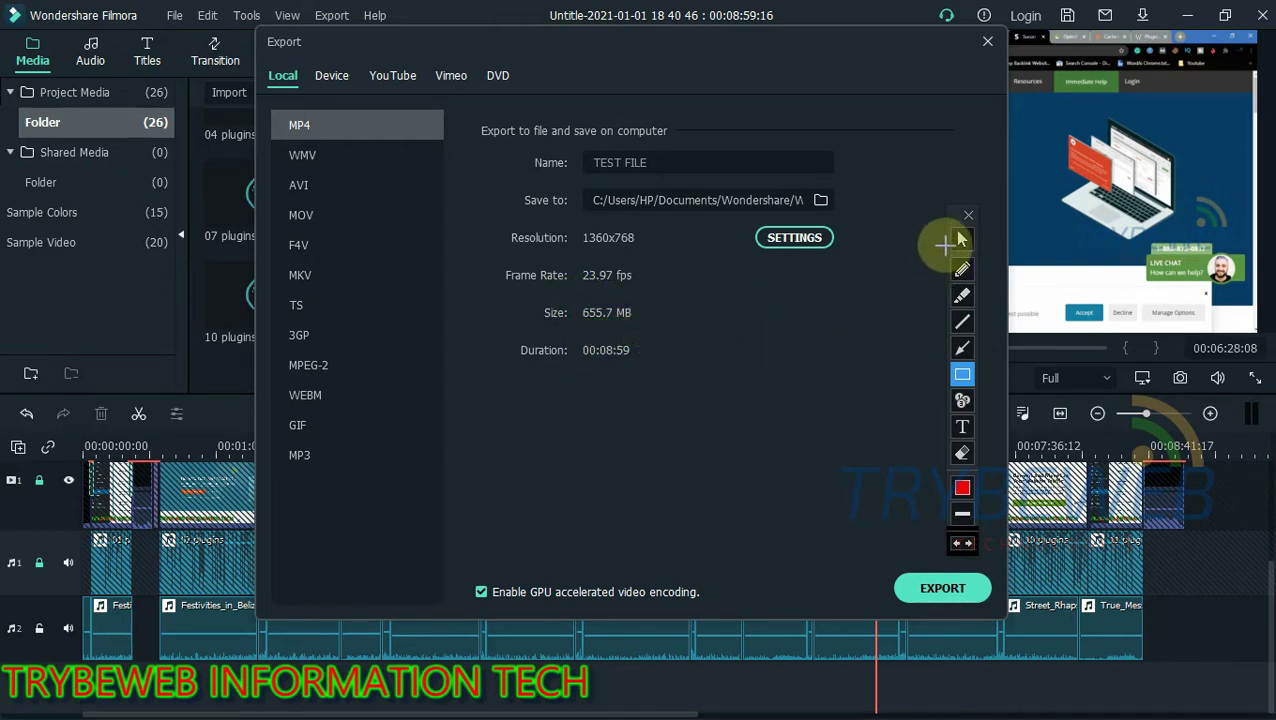
pyautogui.click(959, 242)
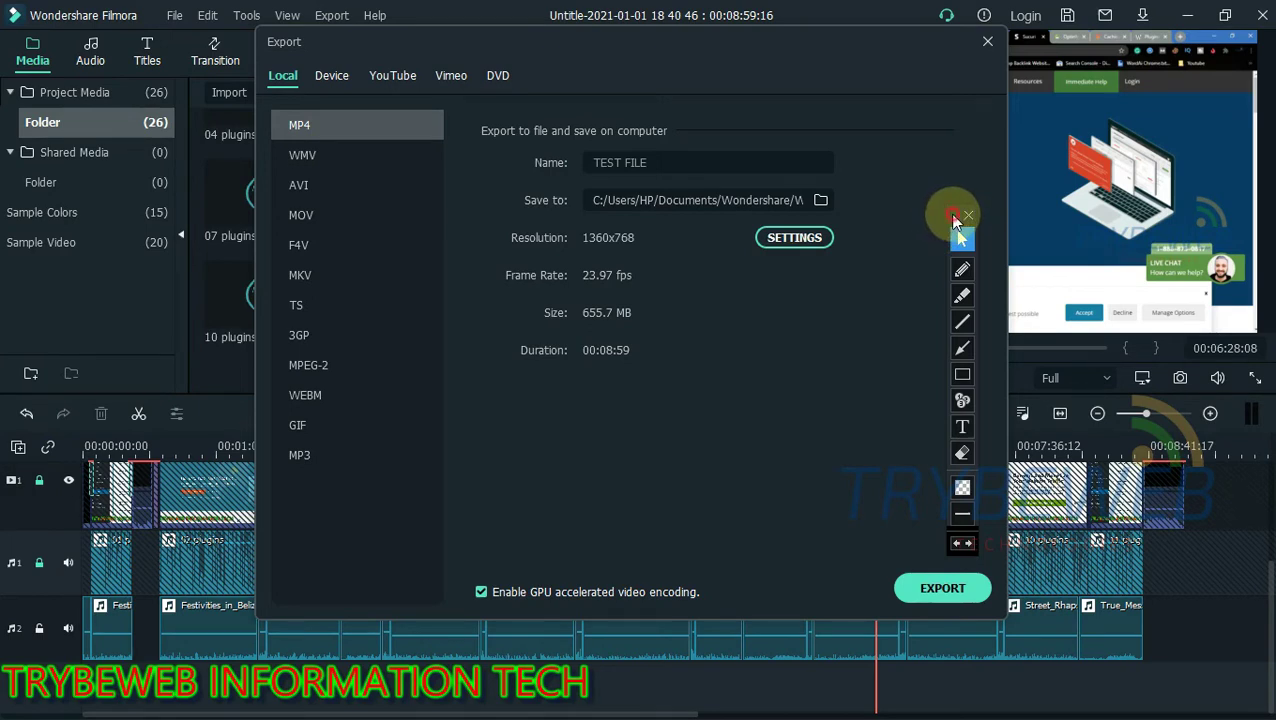
pyautogui.moveTo(953, 218); pyautogui.dragTo(1018, 221)
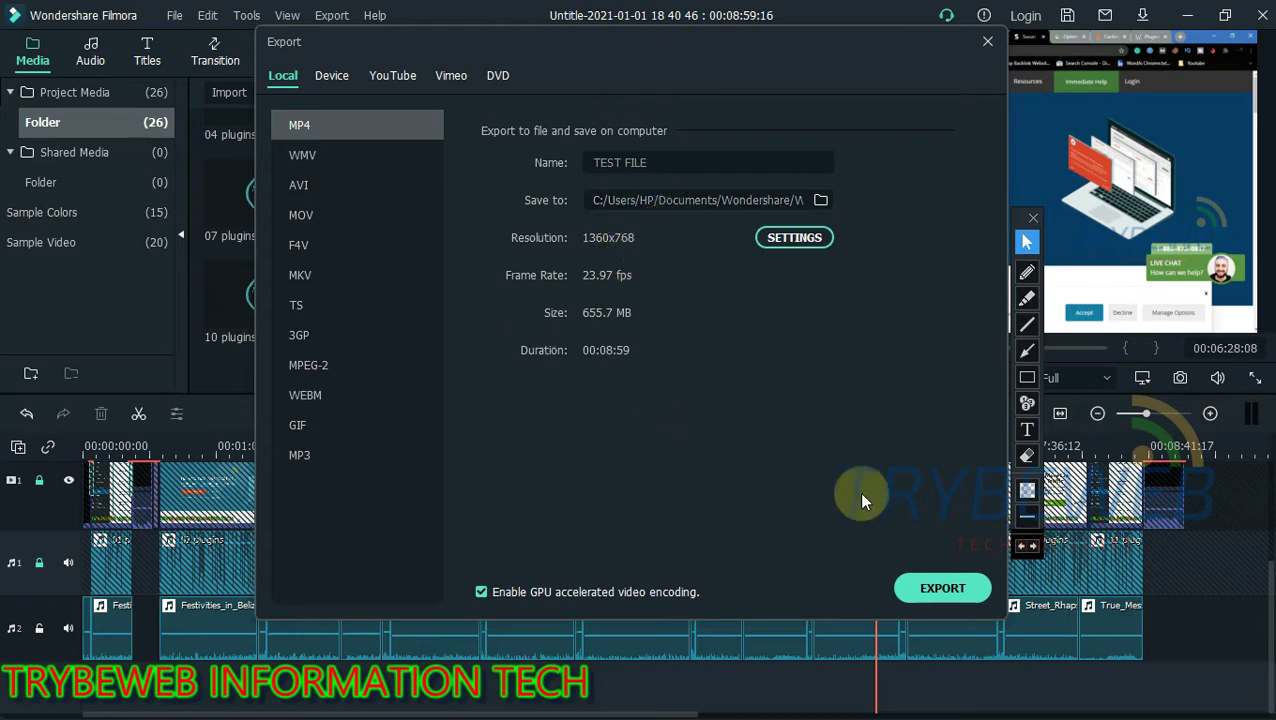
pyautogui.click(940, 594)
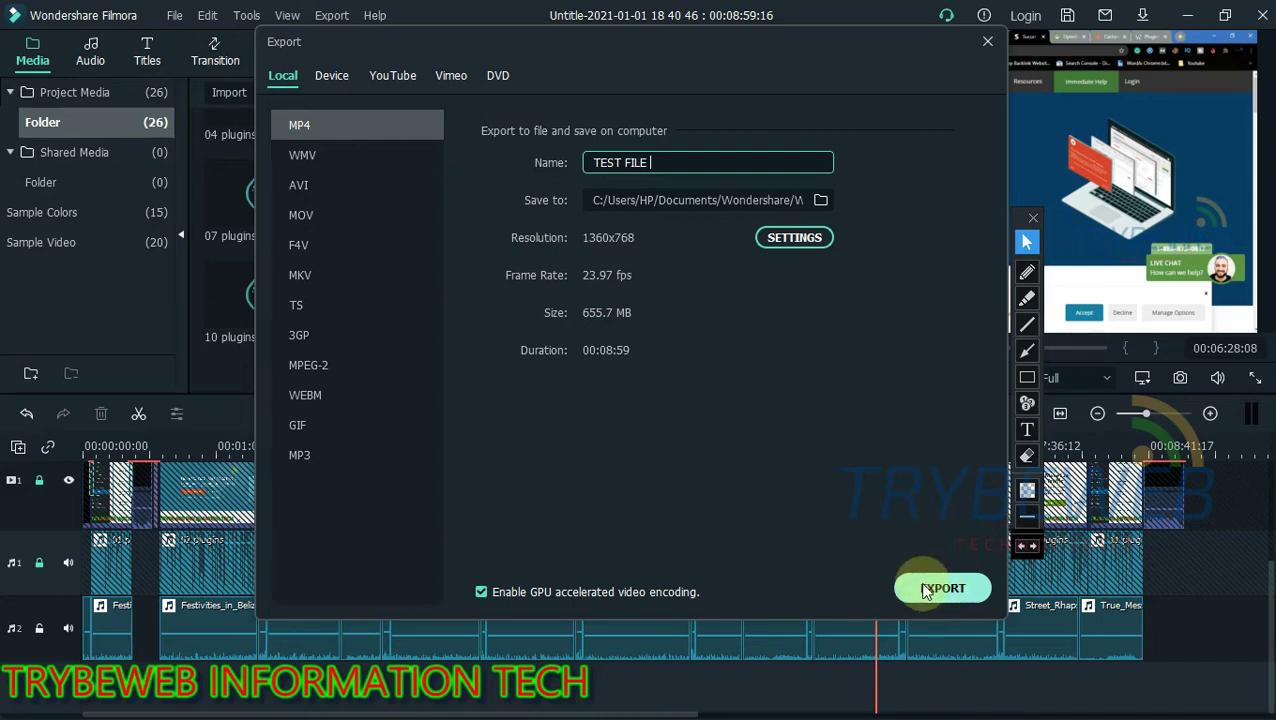
pyautogui.click(925, 590)
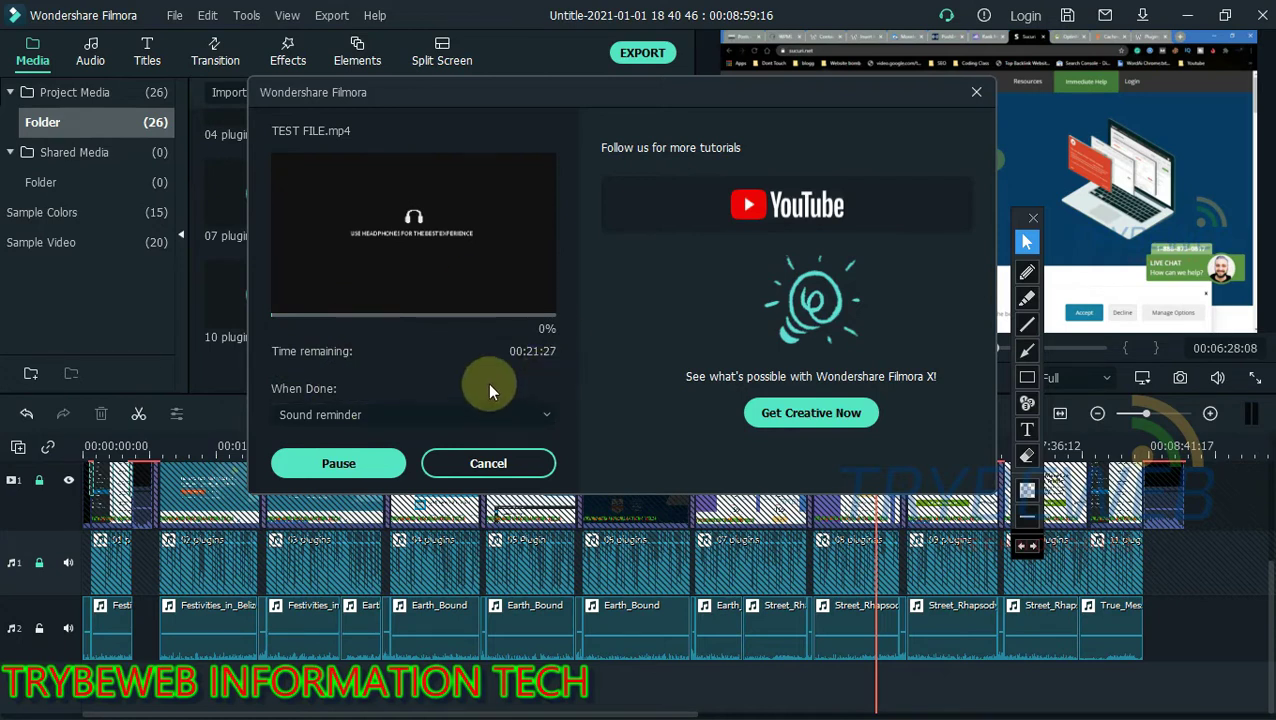
# Highlight the 00:21:26 time-remaining estimate, then the 98% progress readout, while rendering
pyautogui.click(1028, 379)
pyautogui.moveTo(490, 338); pyautogui.dragTo(575, 369)
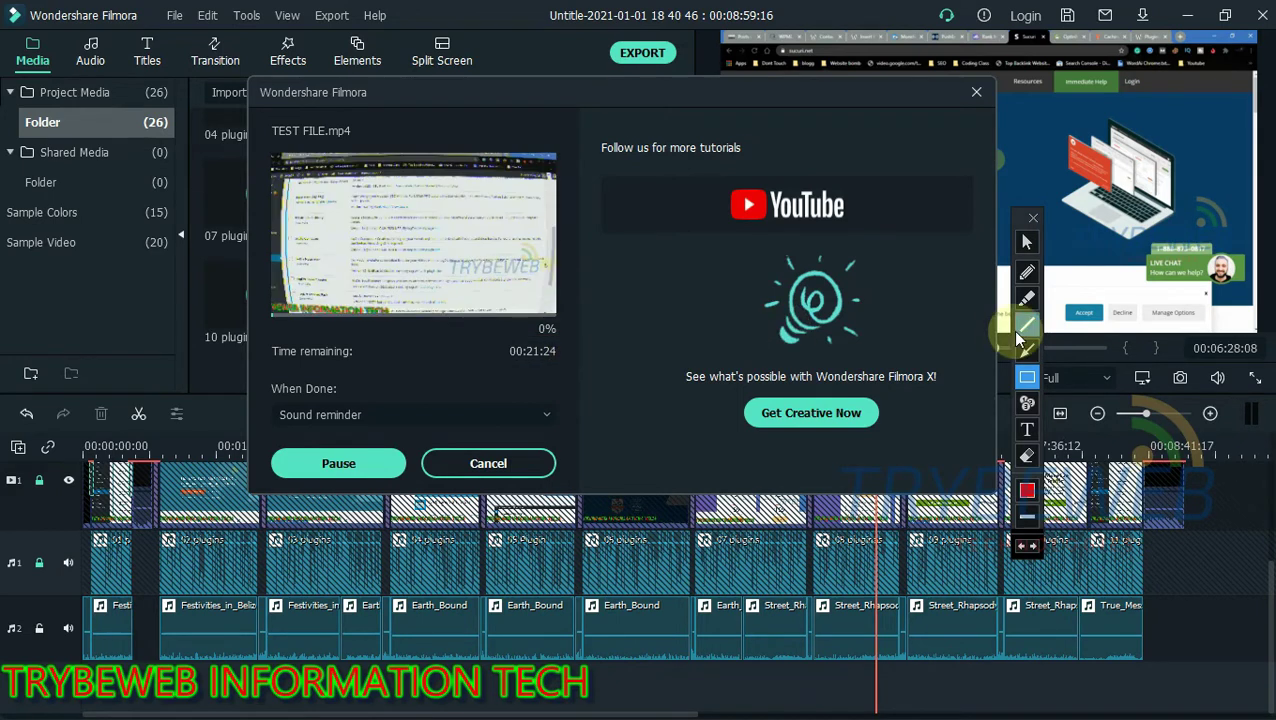
pyautogui.click(1030, 243)
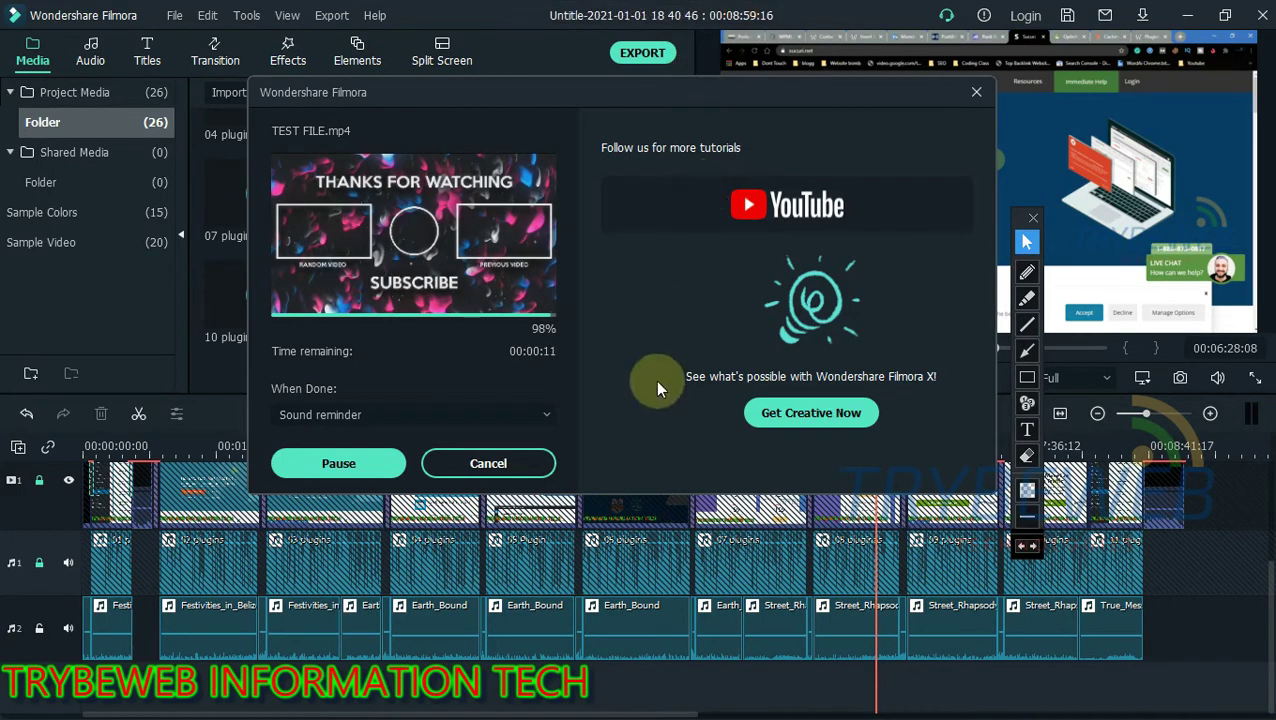
pyautogui.click(1027, 377)
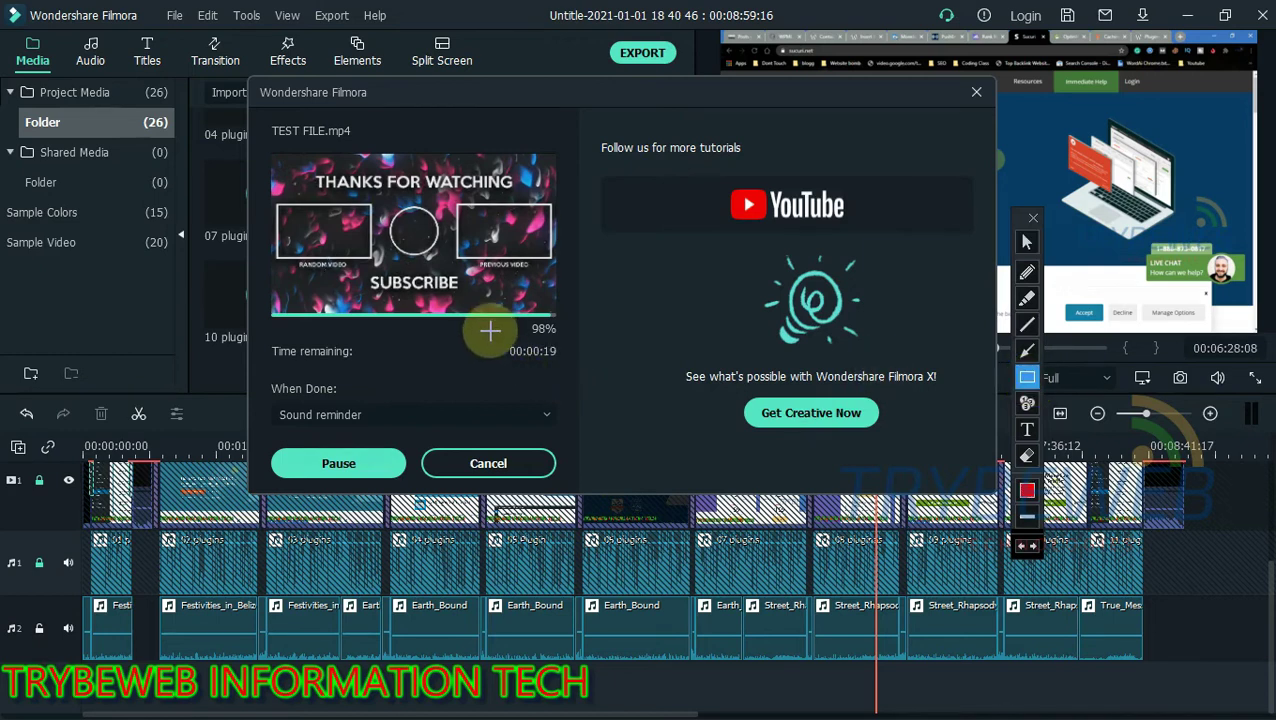
pyautogui.moveTo(485, 320); pyautogui.dragTo(582, 364)
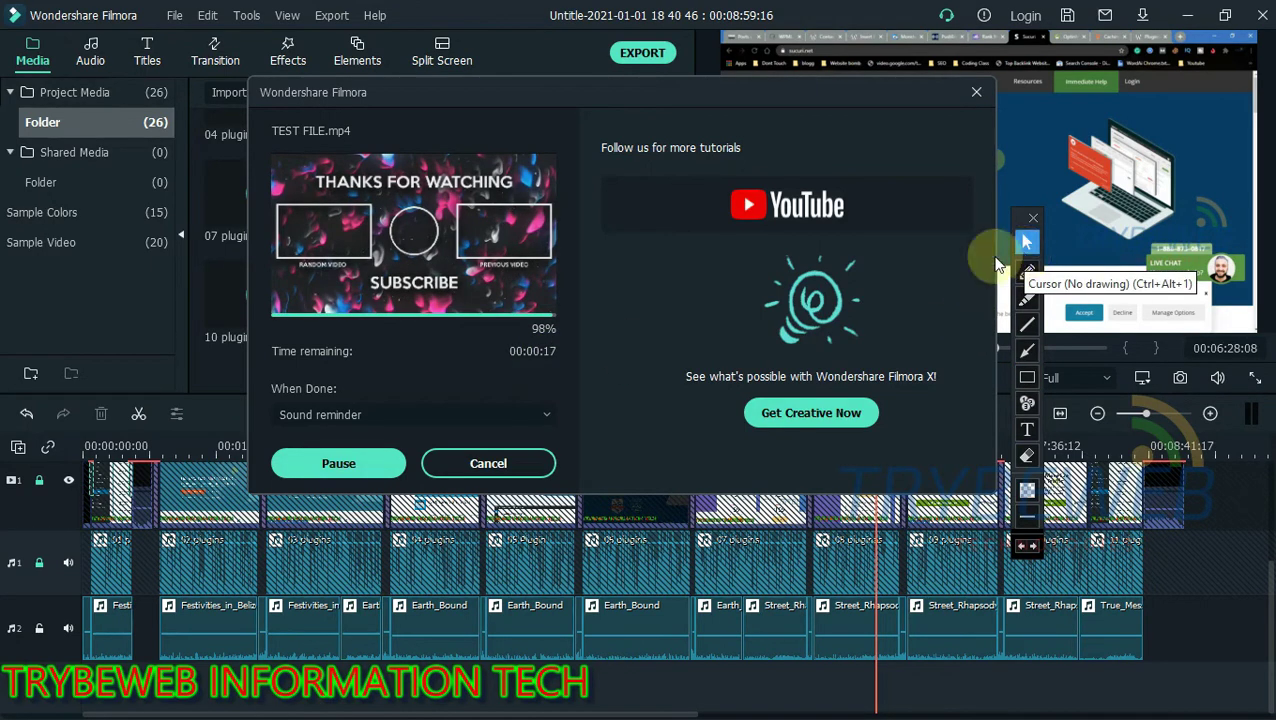
pyautogui.click(1026, 245)
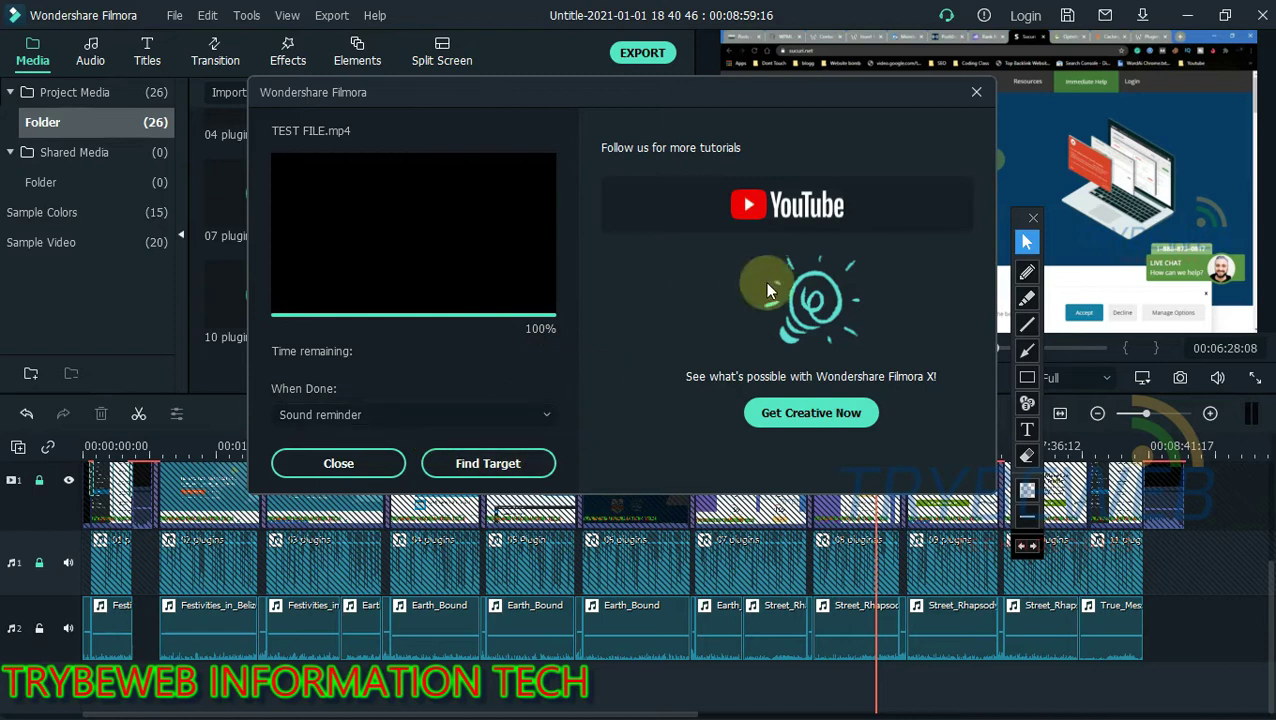
# At 100%, mark Find Target and use it to show the exported file in its folder
pyautogui.click(1026, 378)
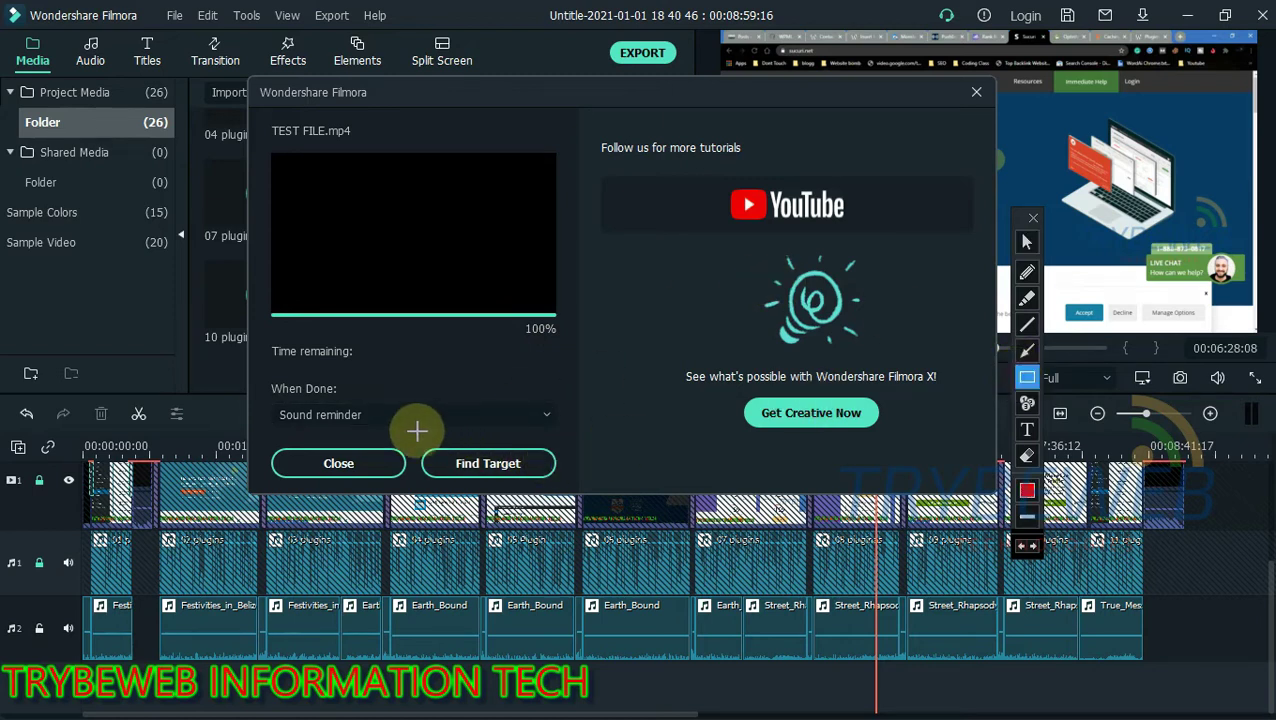
pyautogui.moveTo(404, 428)
pyautogui.mouseDown()
pyautogui.moveTo(570, 507)
pyautogui.moveTo(567, 492)
pyautogui.mouseUp()
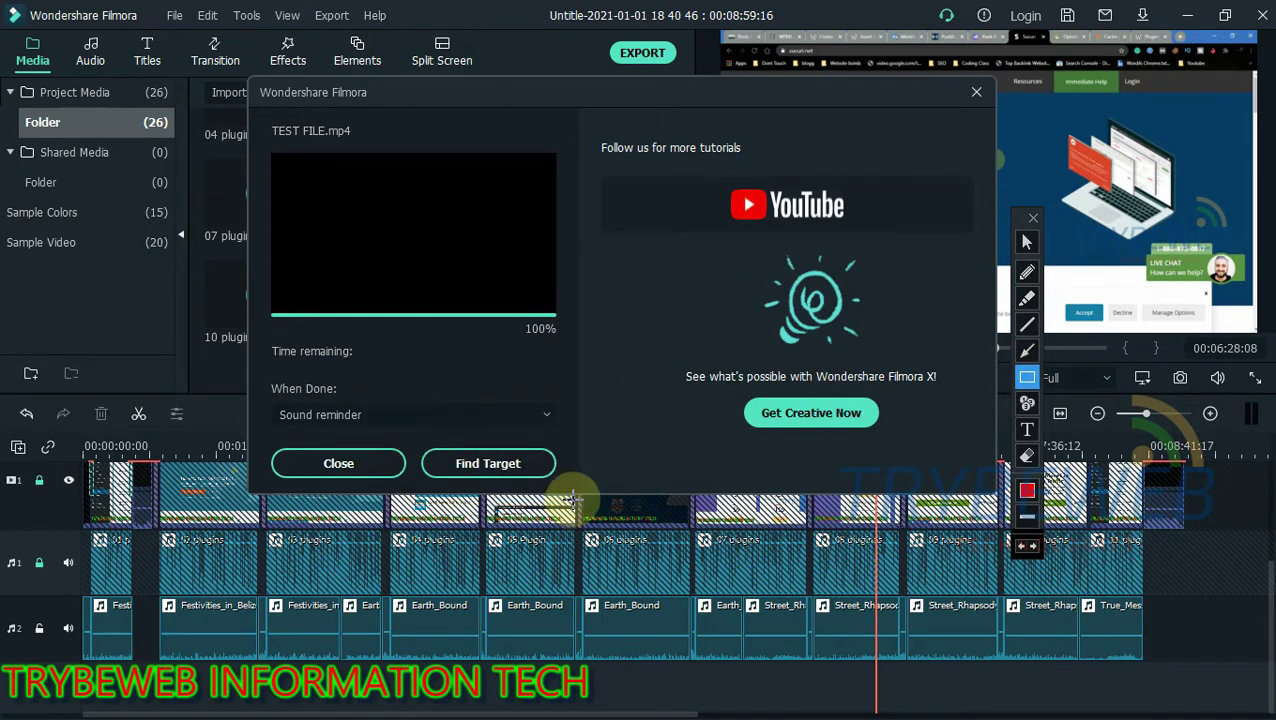
pyautogui.click(1027, 242)
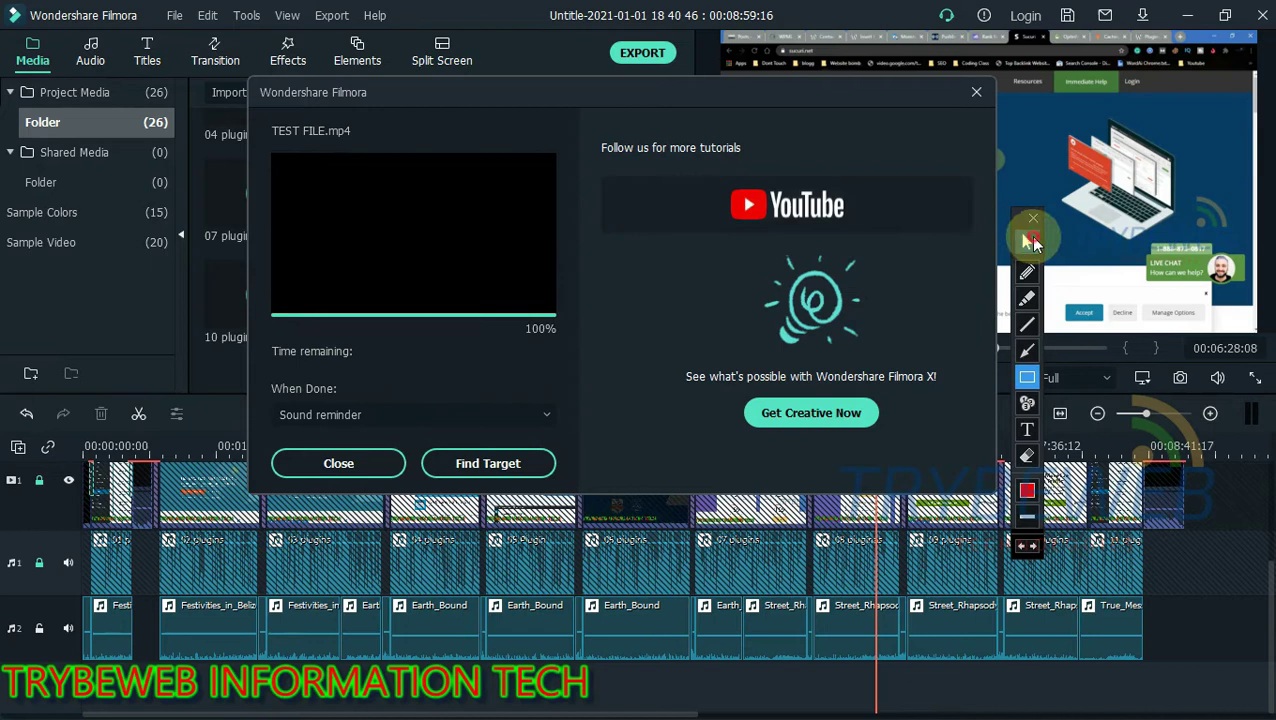
pyautogui.click(517, 466)
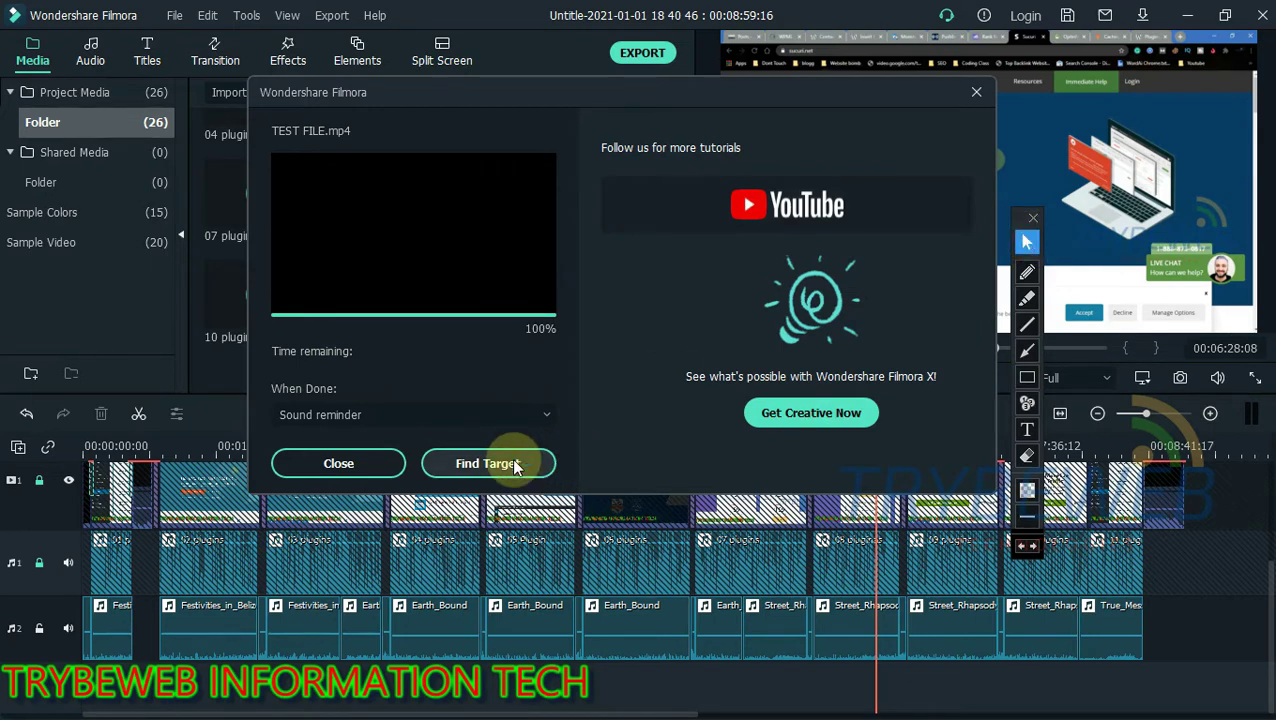
pyautogui.click(491, 467)
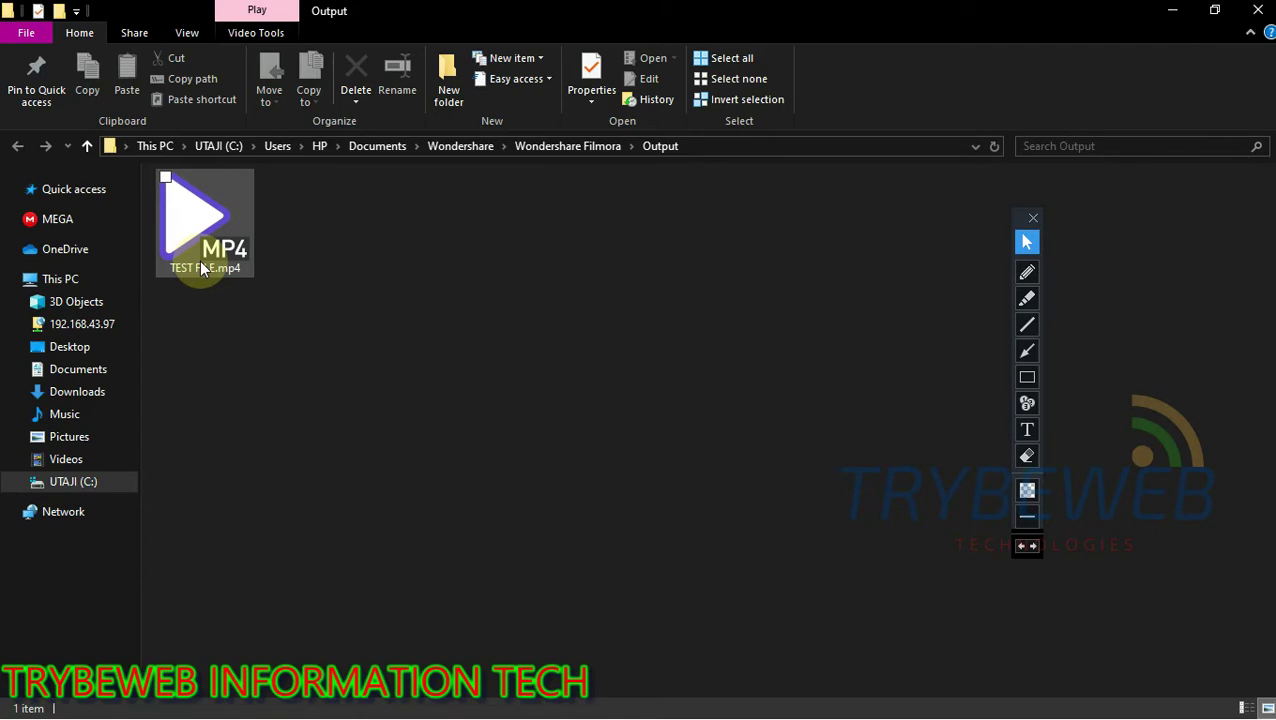
# Highlight the 250 MB TEST FILE.mp4 in red and open it in PotPlayer
pyautogui.doubleClick(201, 268)
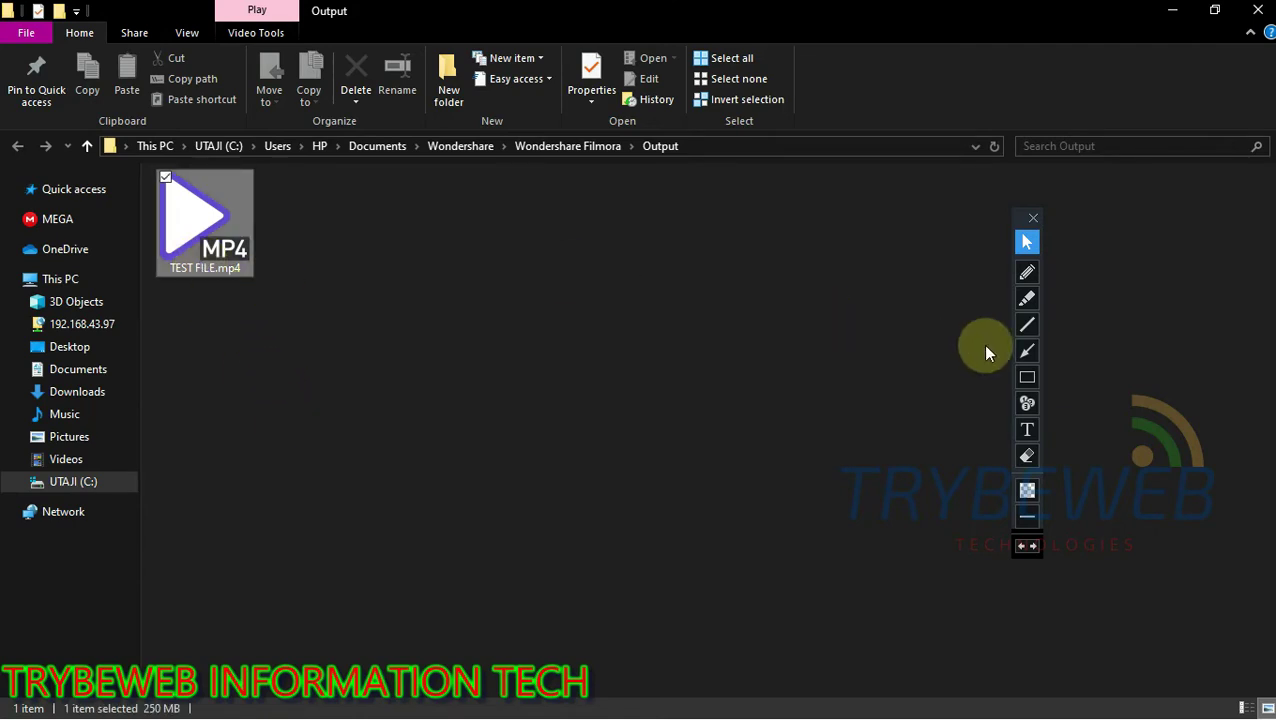
pyautogui.click(1027, 350)
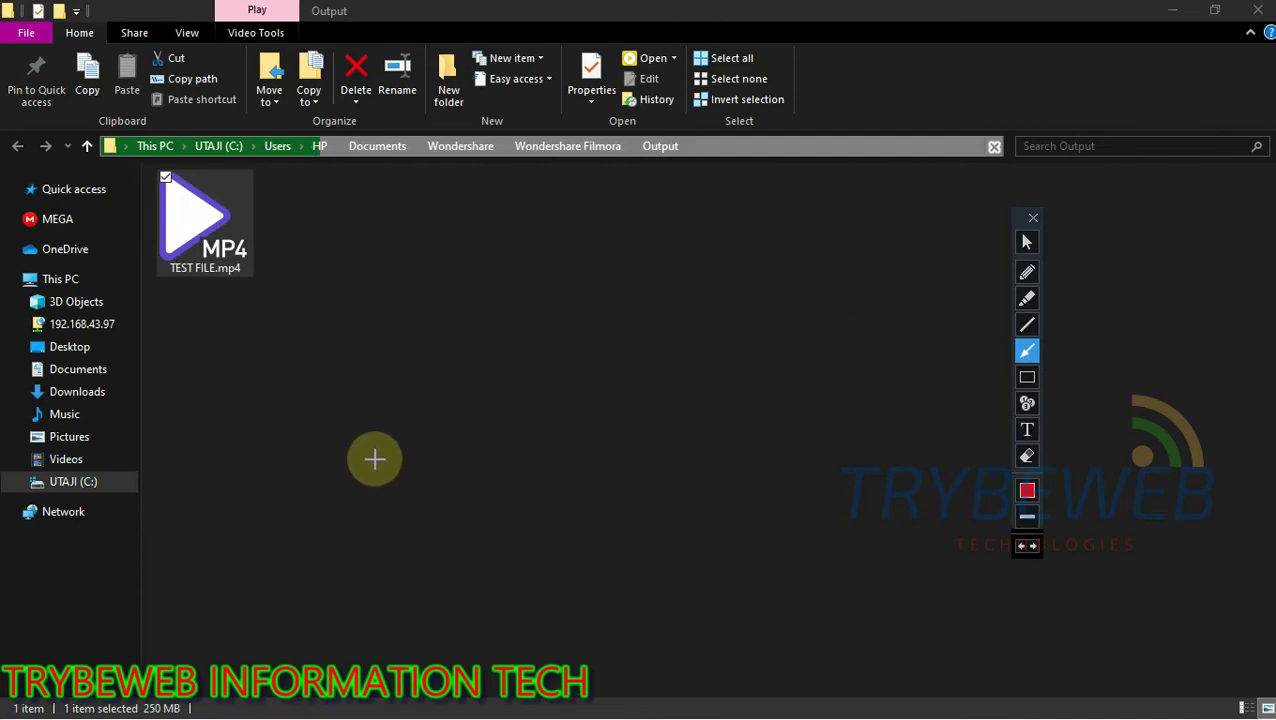
pyautogui.moveTo(373, 458)
pyautogui.mouseDown()
pyautogui.moveTo(221, 622)
pyautogui.moveTo(176, 682)
pyautogui.mouseUp()
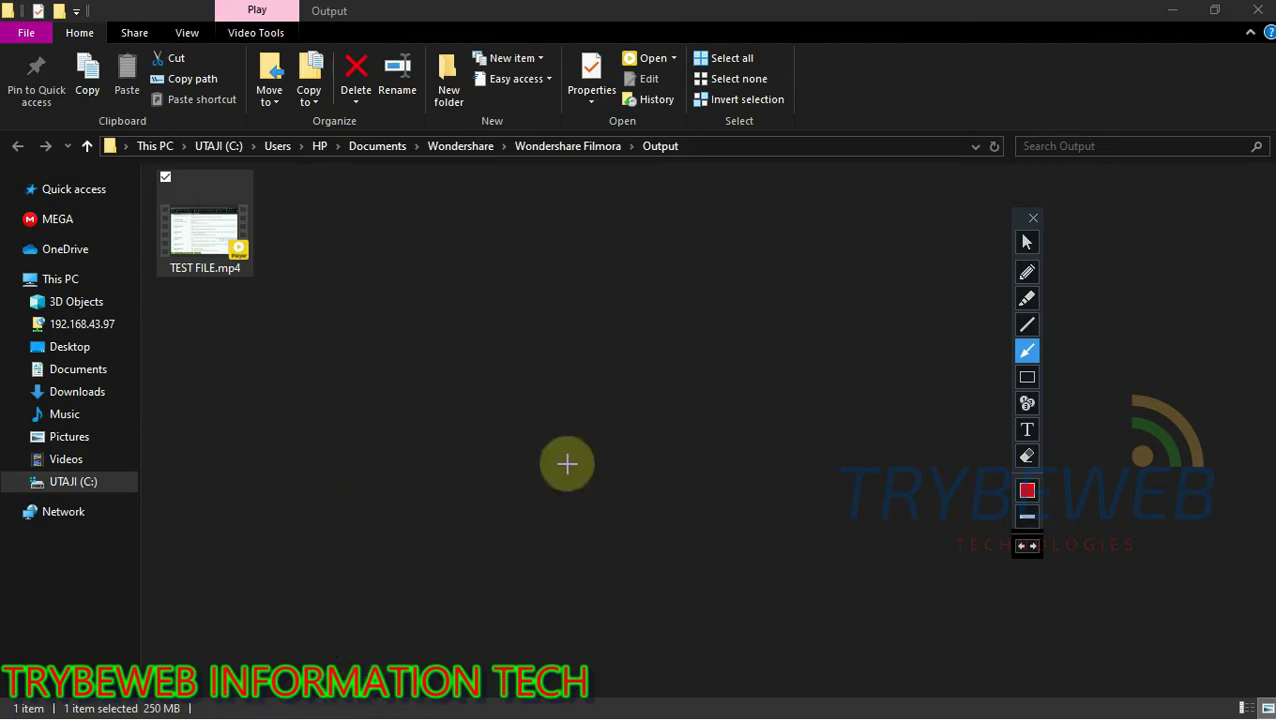
pyautogui.click(1027, 241)
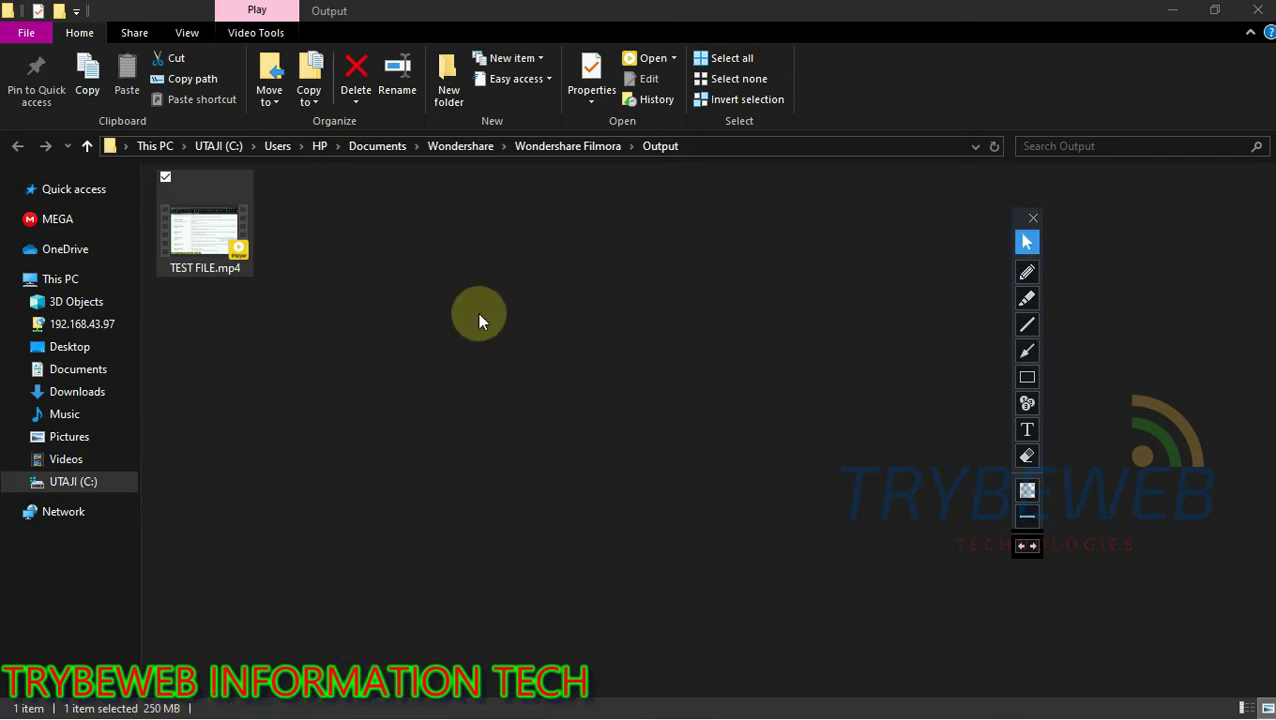
pyautogui.click(202, 238)
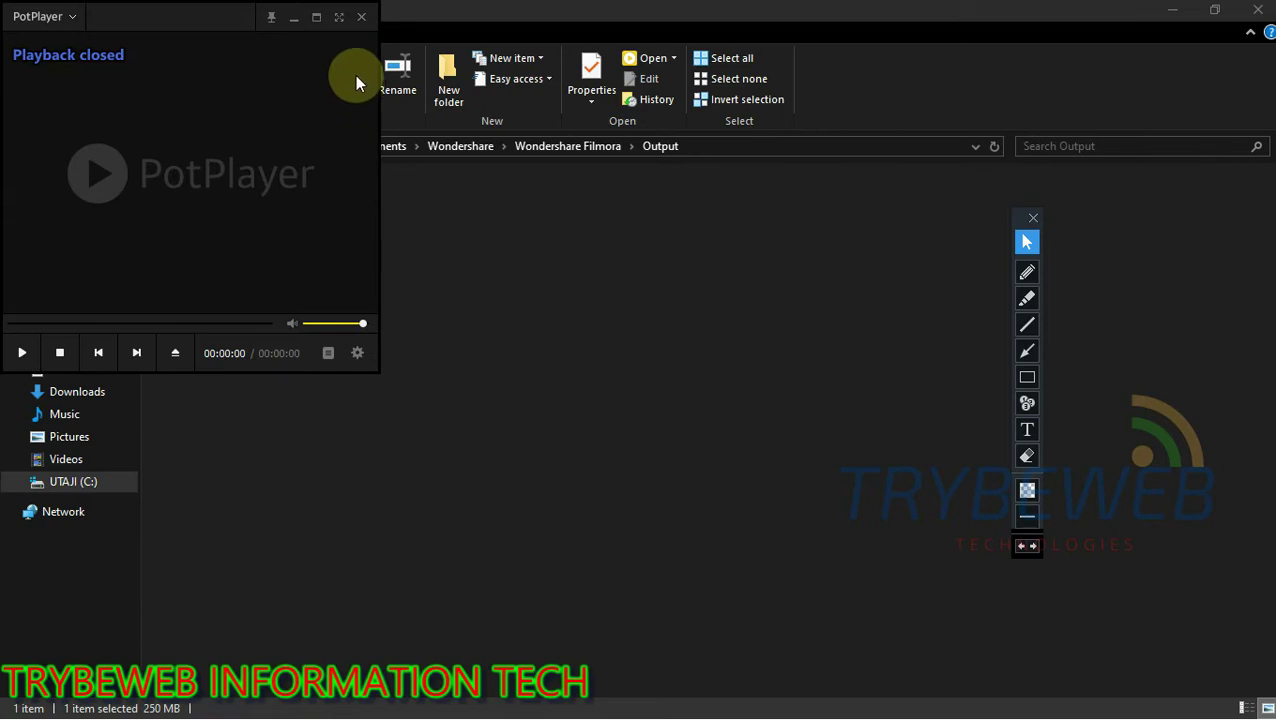
# Play TEST FILE.mp4 fullscreen with the sound muted
pyautogui.click(22, 352)
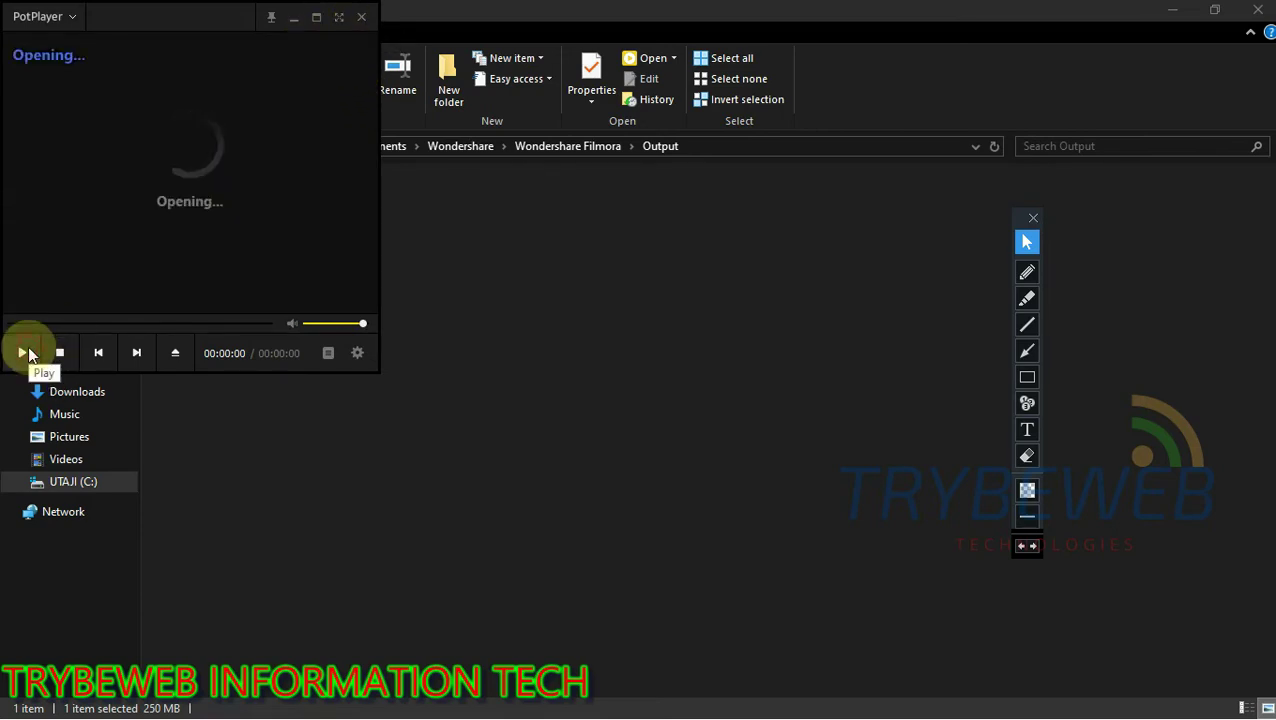
pyautogui.click(338, 17)
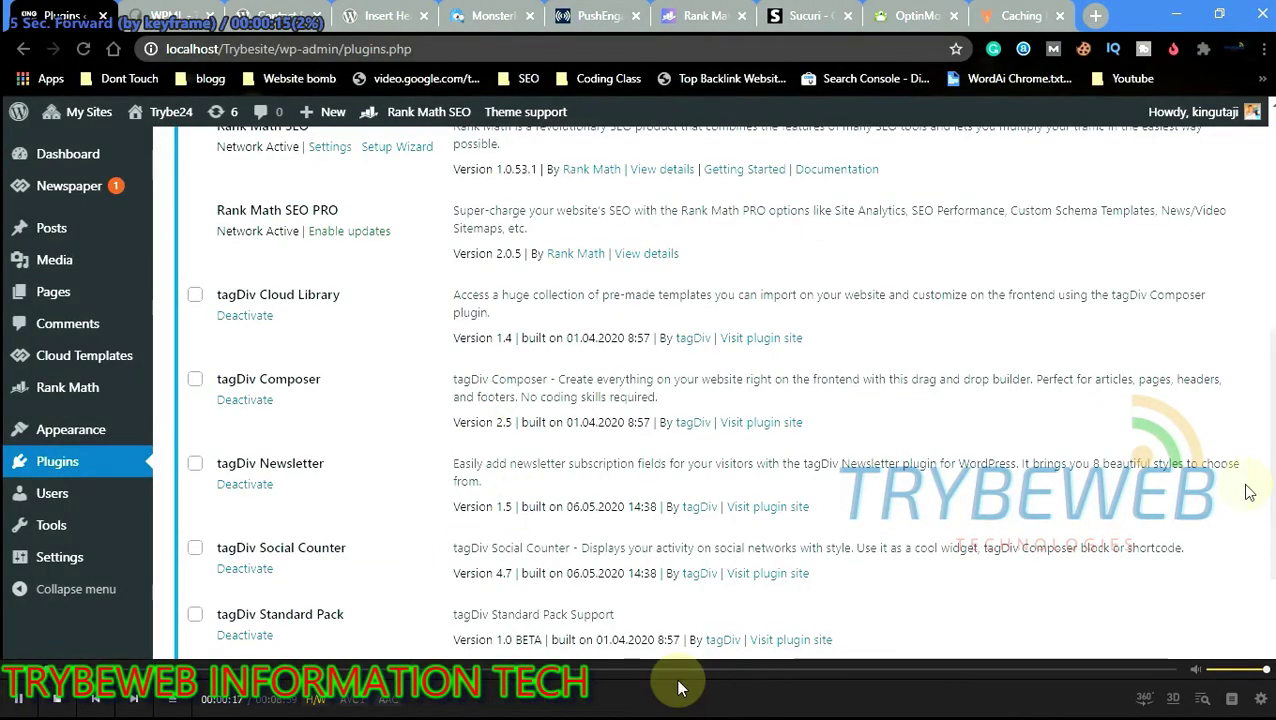
pyautogui.press('m')
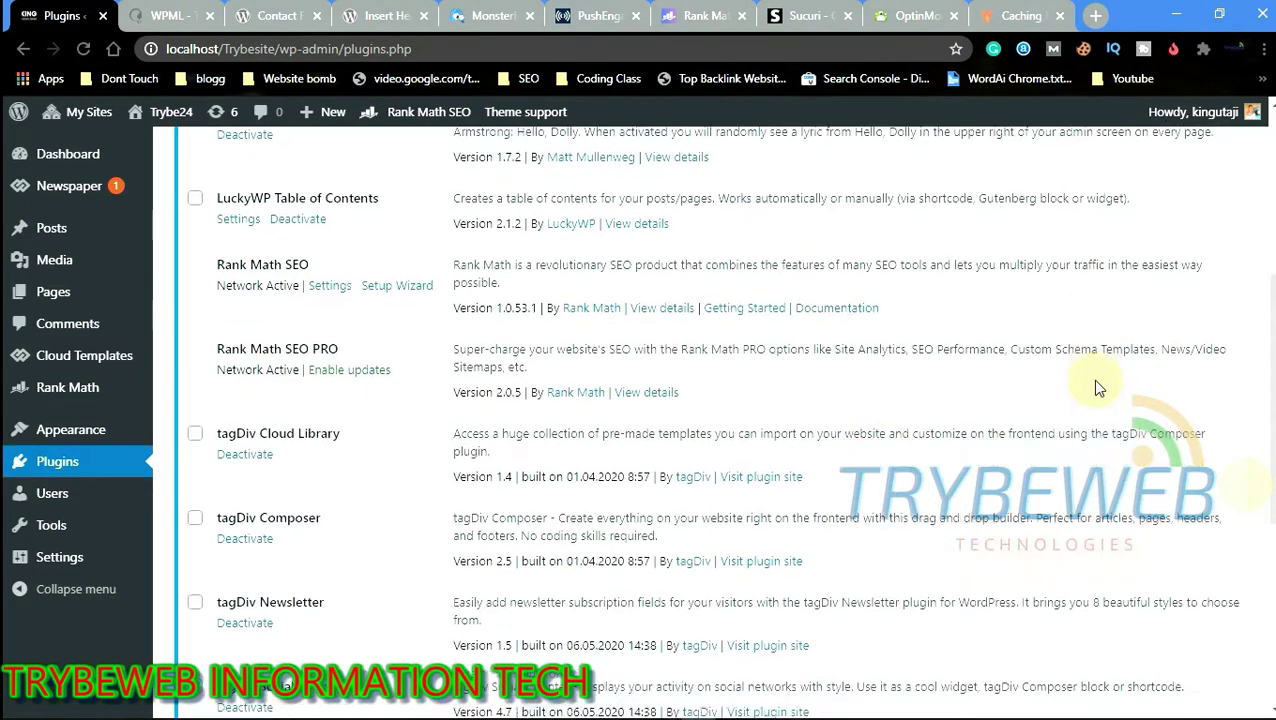
# Skip forward six times to check later footage, then exit fullscreen and close PotPlayer
pyautogui.press('Right')
pyautogui.press('Right')
pyautogui.press('Right')
pyautogui.press('Right')
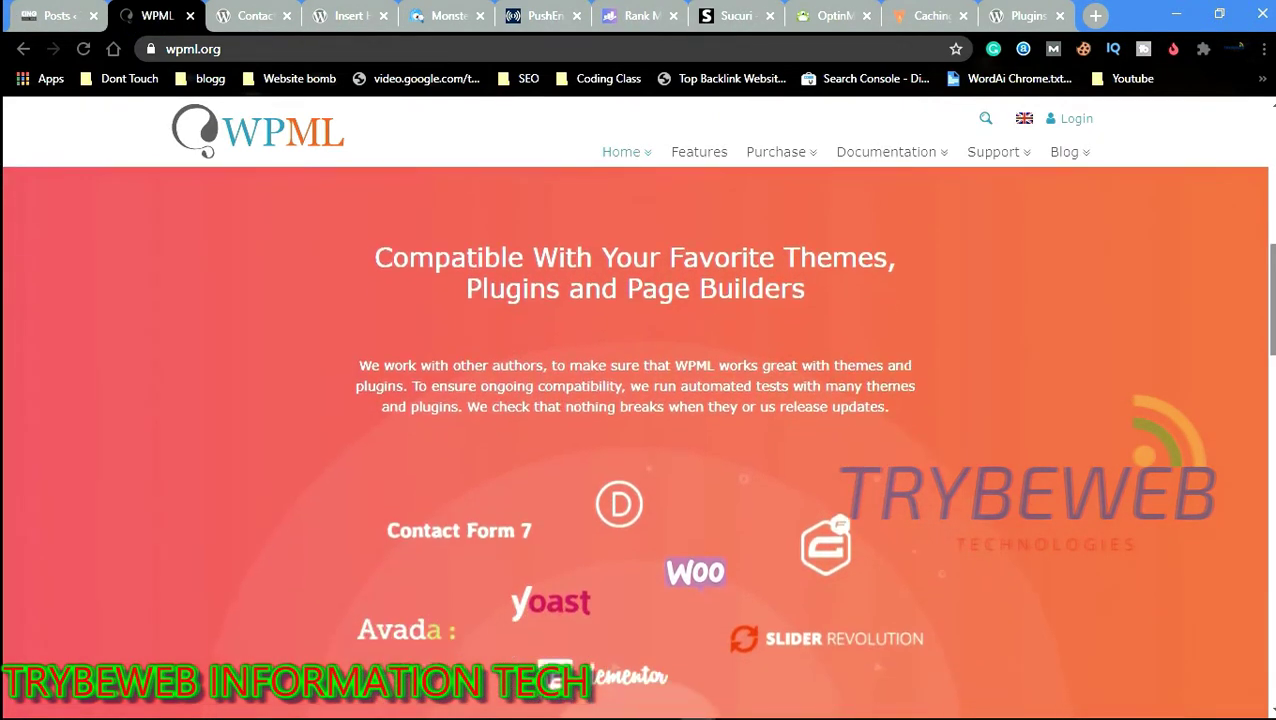
pyautogui.press('Right')
pyautogui.press('Right')
pyautogui.press('Right')
pyautogui.press('Right')
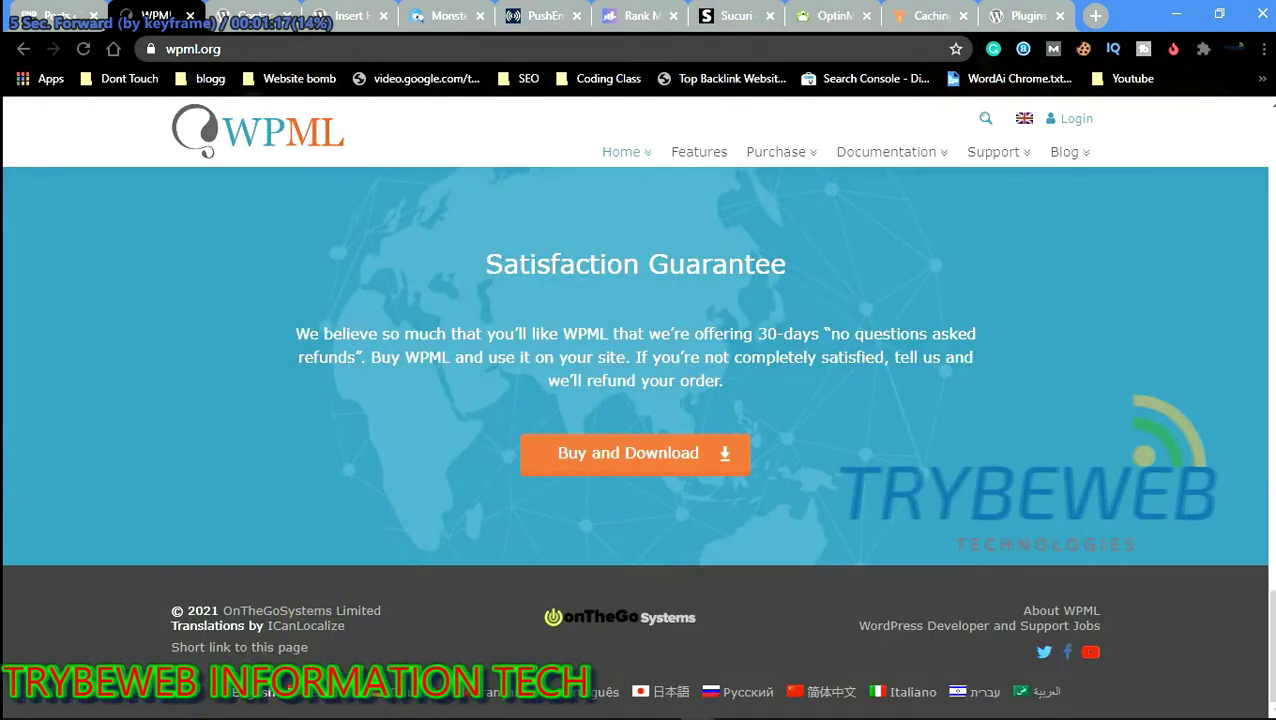
pyautogui.press('Right')
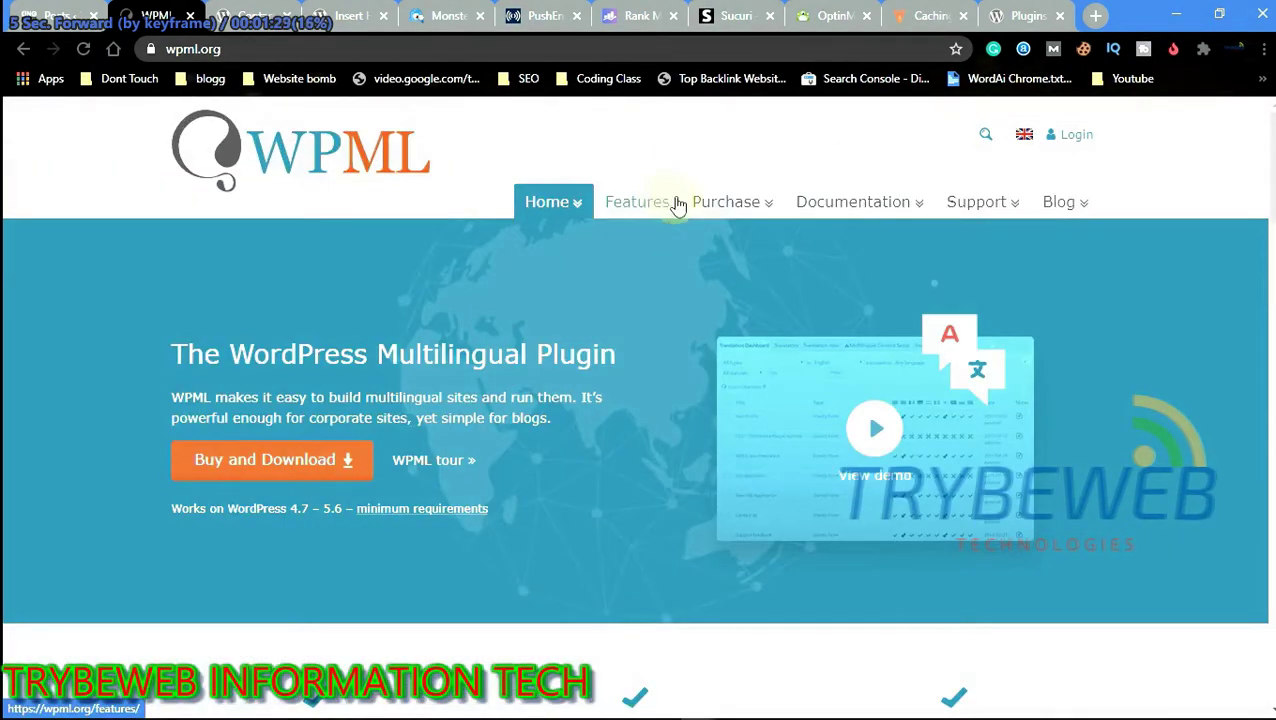
pyautogui.press('Right')
pyautogui.press('Right')
pyautogui.press('Right')
pyautogui.press('Right')
pyautogui.press('Right')
pyautogui.press('Right')
pyautogui.press('Right')
pyautogui.press('Right')
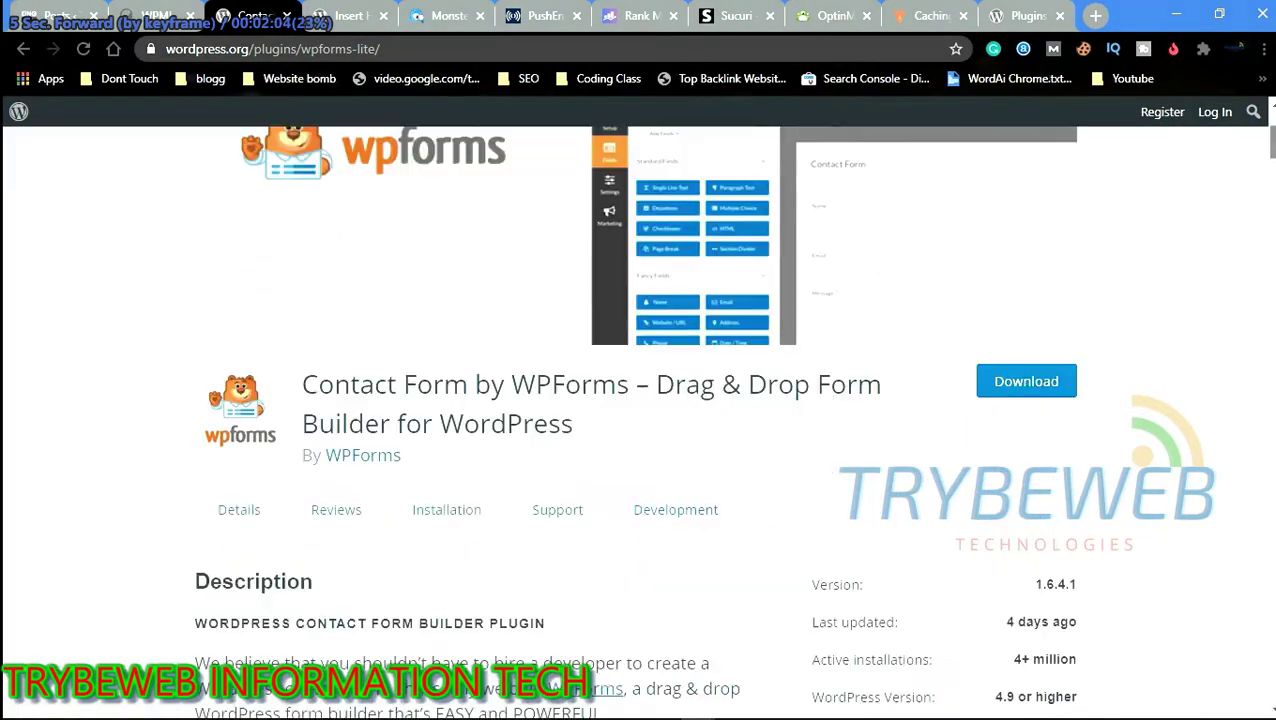
pyautogui.press('Right')
pyautogui.press('Right')
pyautogui.press('Right')
pyautogui.press('Right')
pyautogui.press('Right')
pyautogui.press('Right')
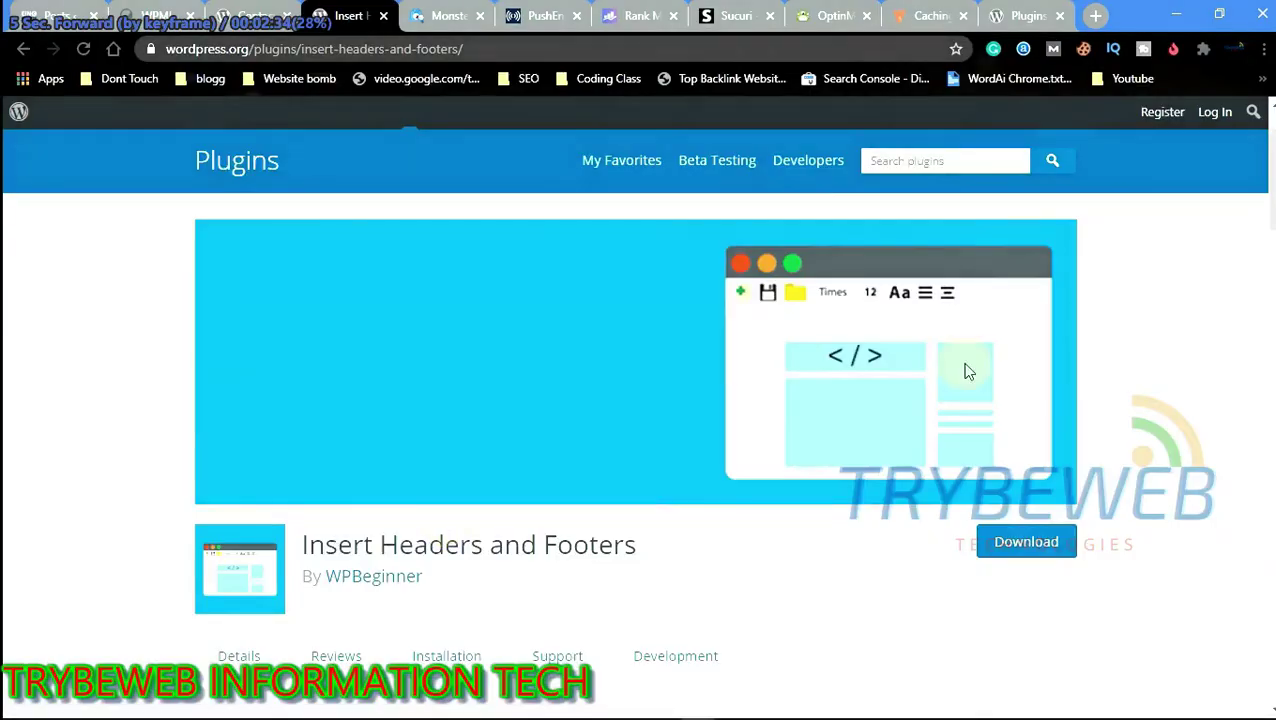
pyautogui.press('Right')
pyautogui.press('Right')
pyautogui.press('Right')
pyautogui.press('Right')
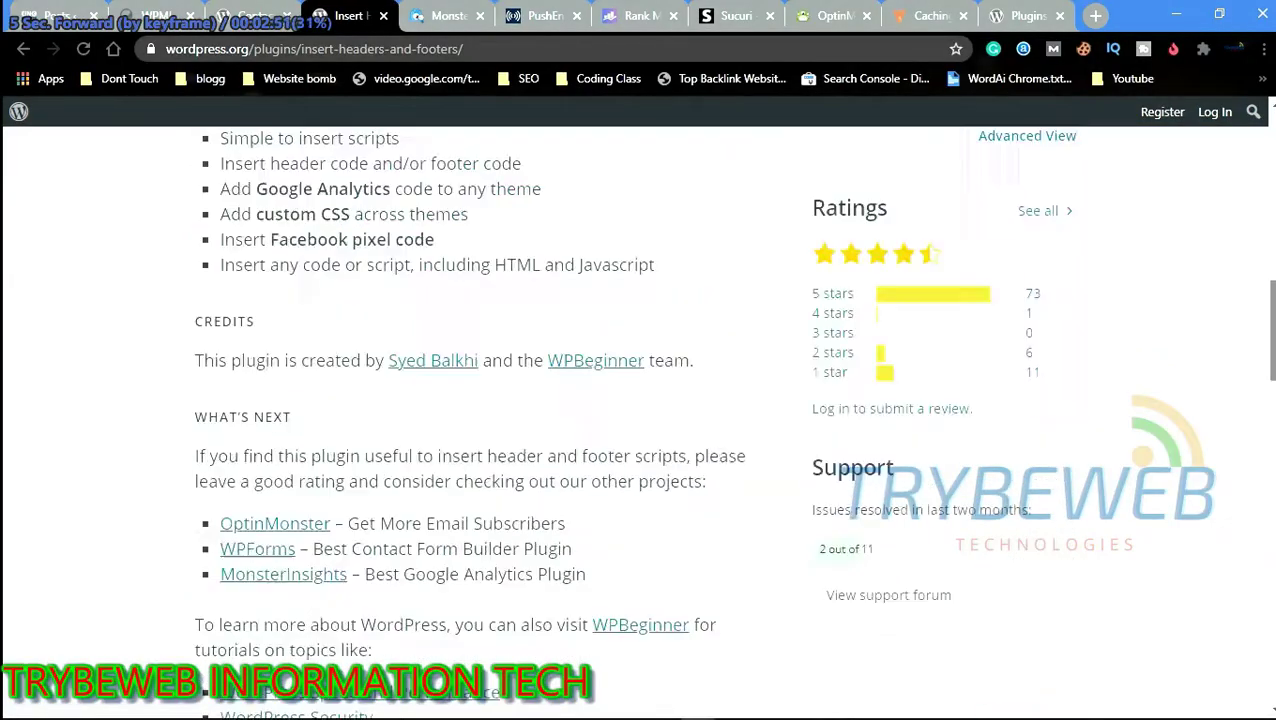
pyautogui.press('Return')
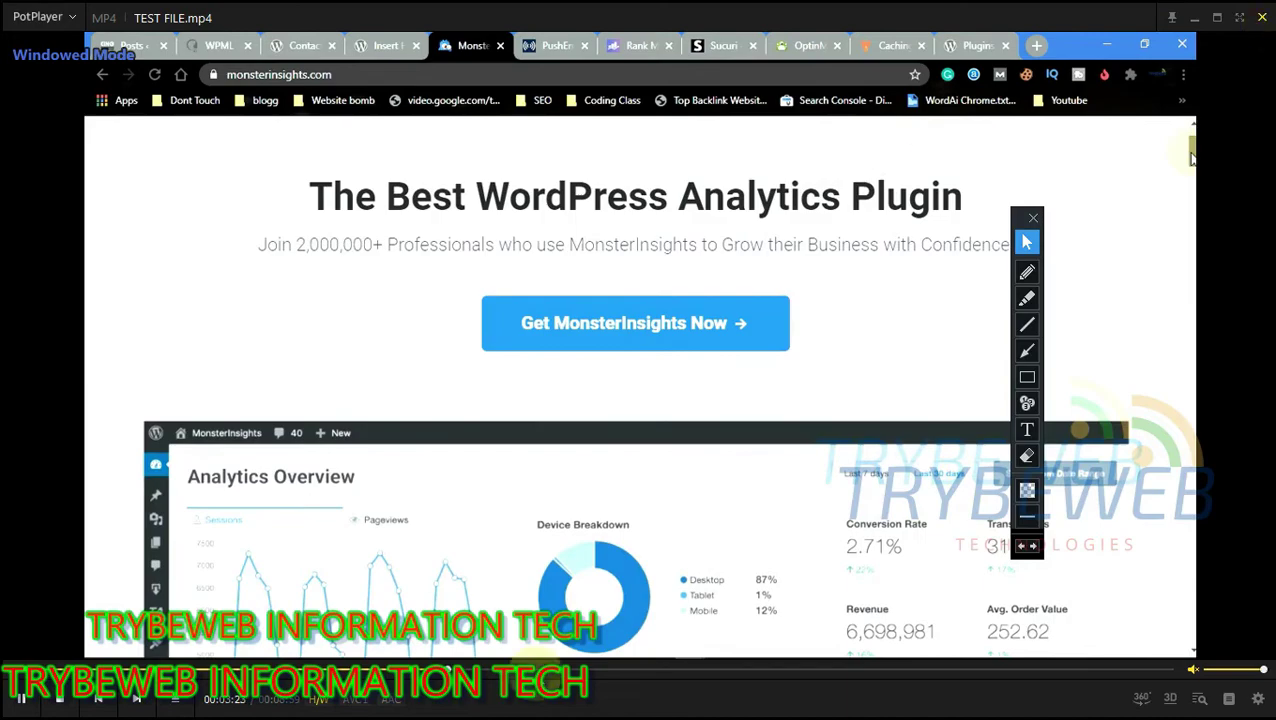
pyautogui.click(1264, 19)
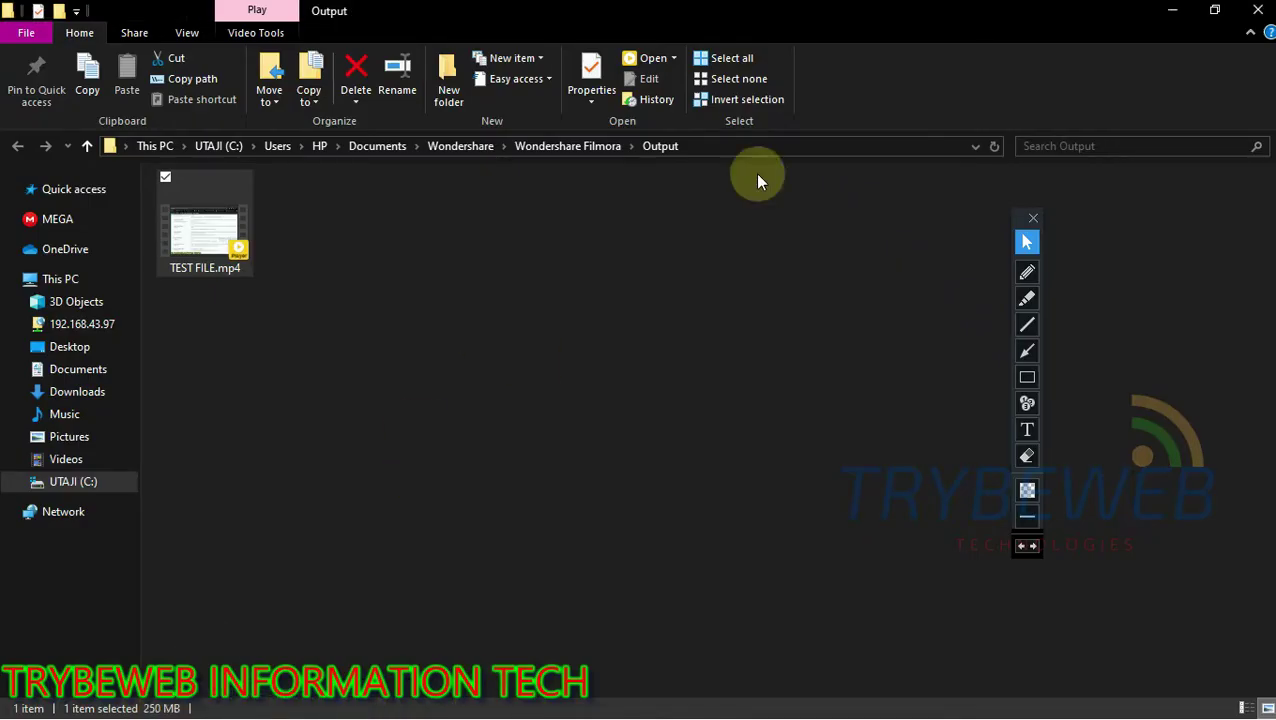
# Copy the Output folder's full path from the address bar
pyautogui.click(750, 146)
pyautogui.rightClick(718, 146)
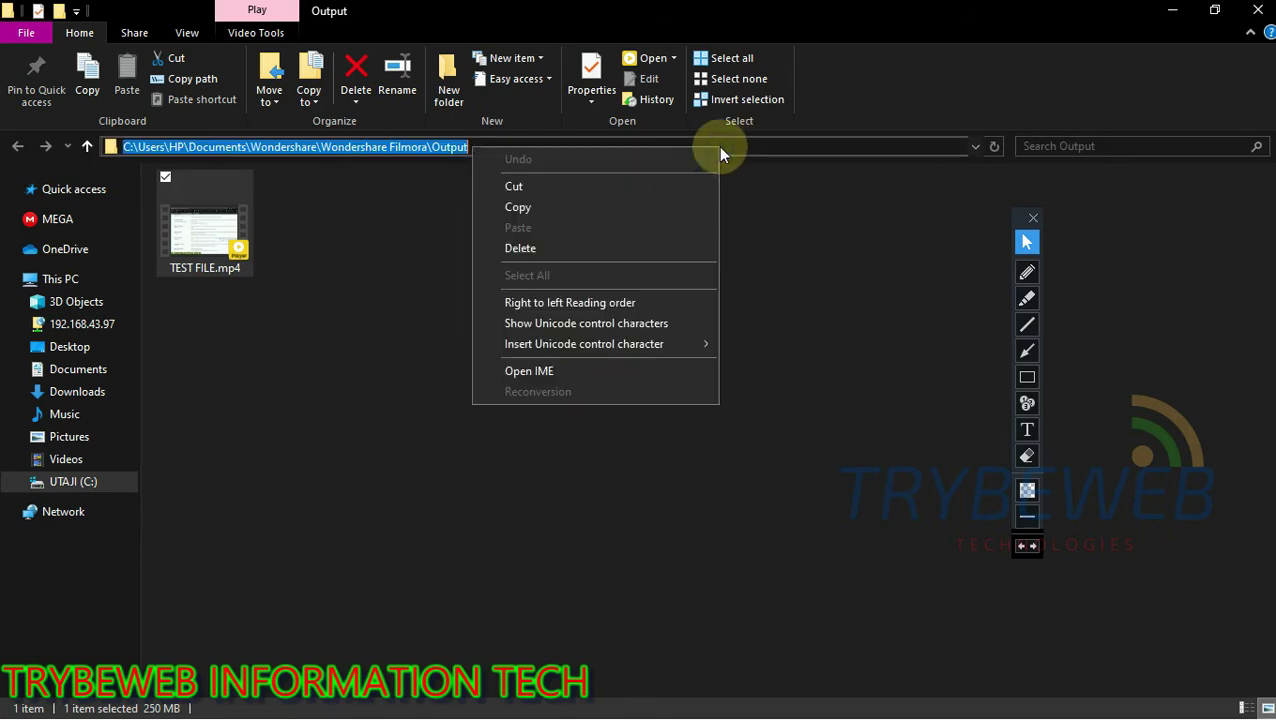
pyautogui.click(606, 208)
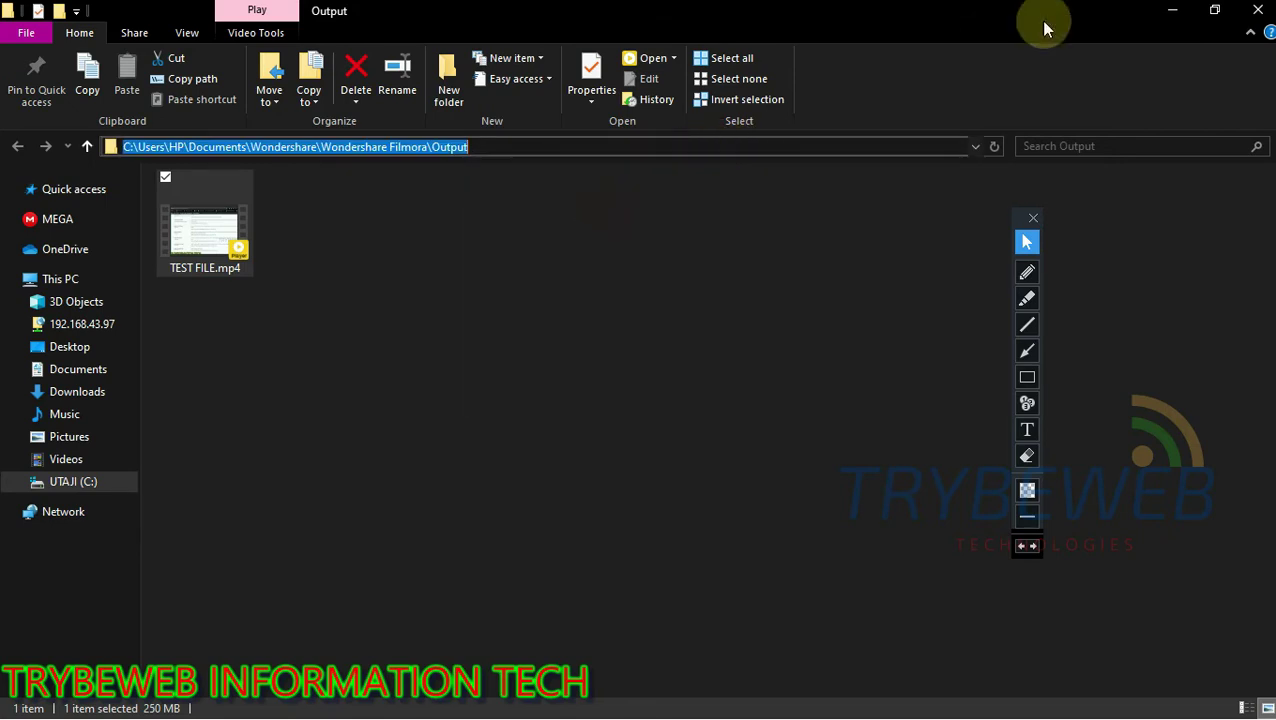
# Minimise Explorer and open the Softwares folder on the desktop
pyautogui.click(1172, 18)
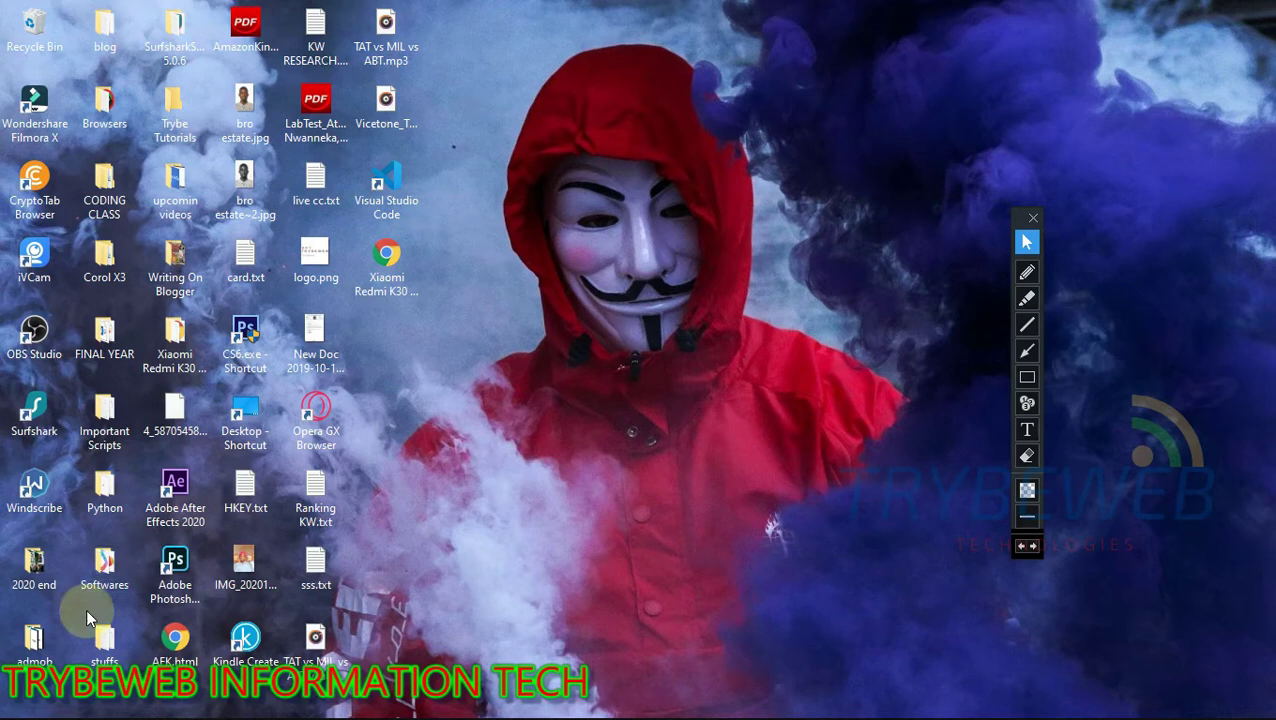
pyautogui.click(100, 588)
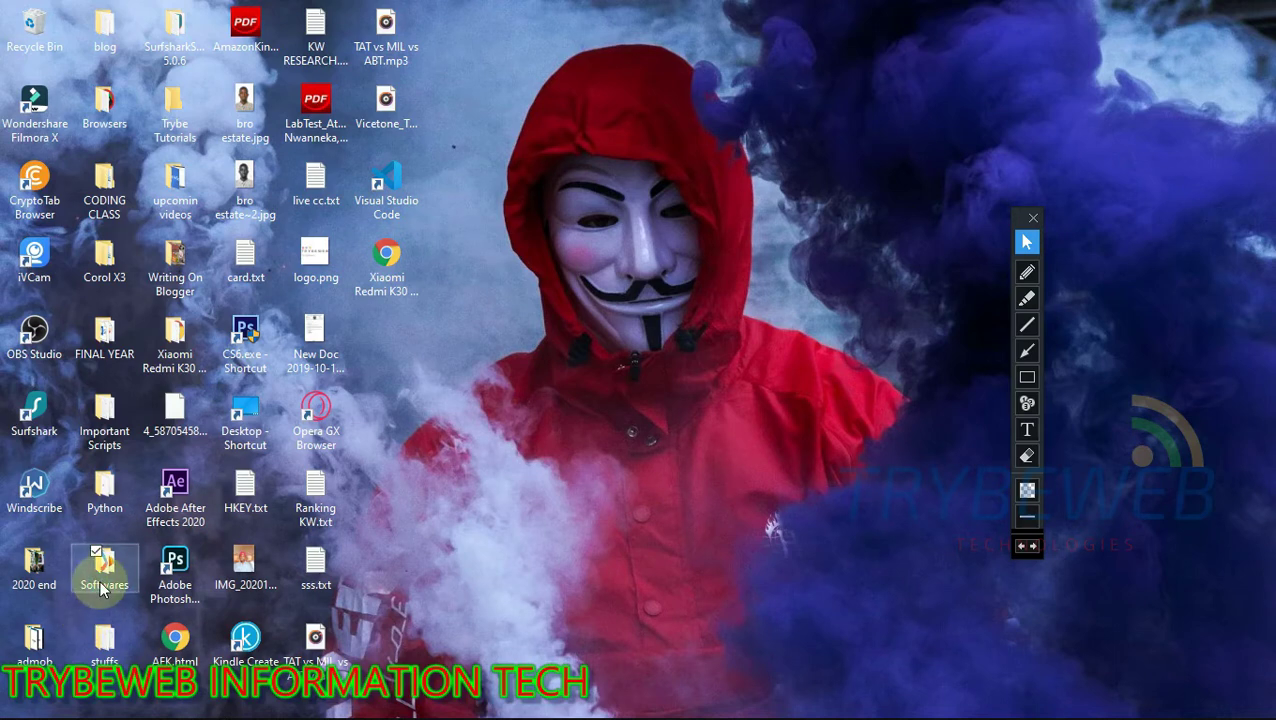
pyautogui.doubleClick(100, 588)
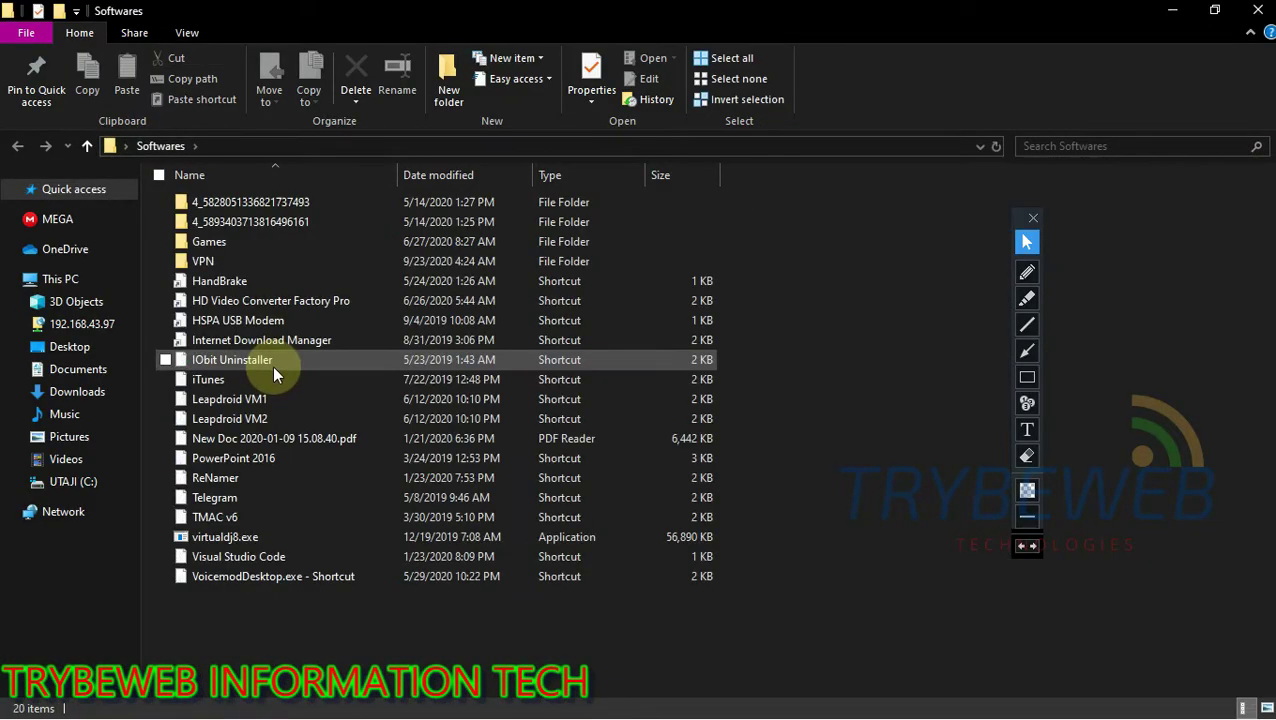
# Launch HandBrake from its Softwares folder shortcut and bring its window to the front
pyautogui.click(247, 282)
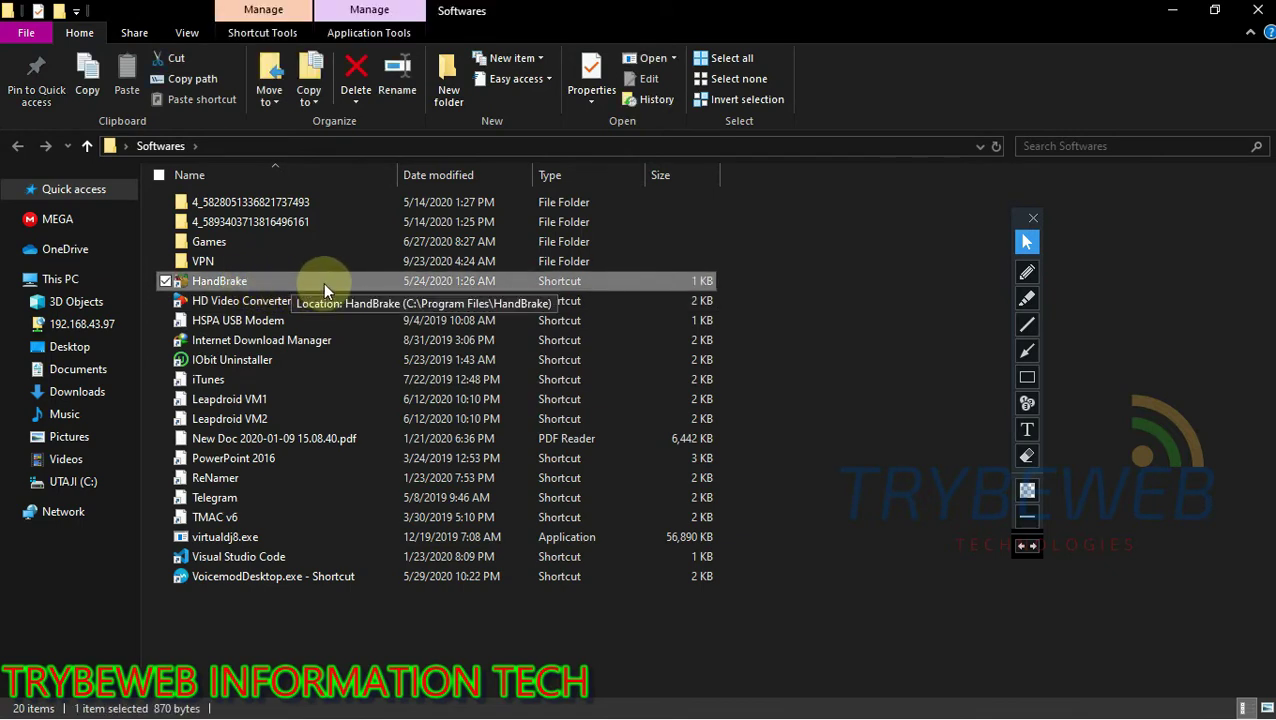
pyautogui.click(648, 60)
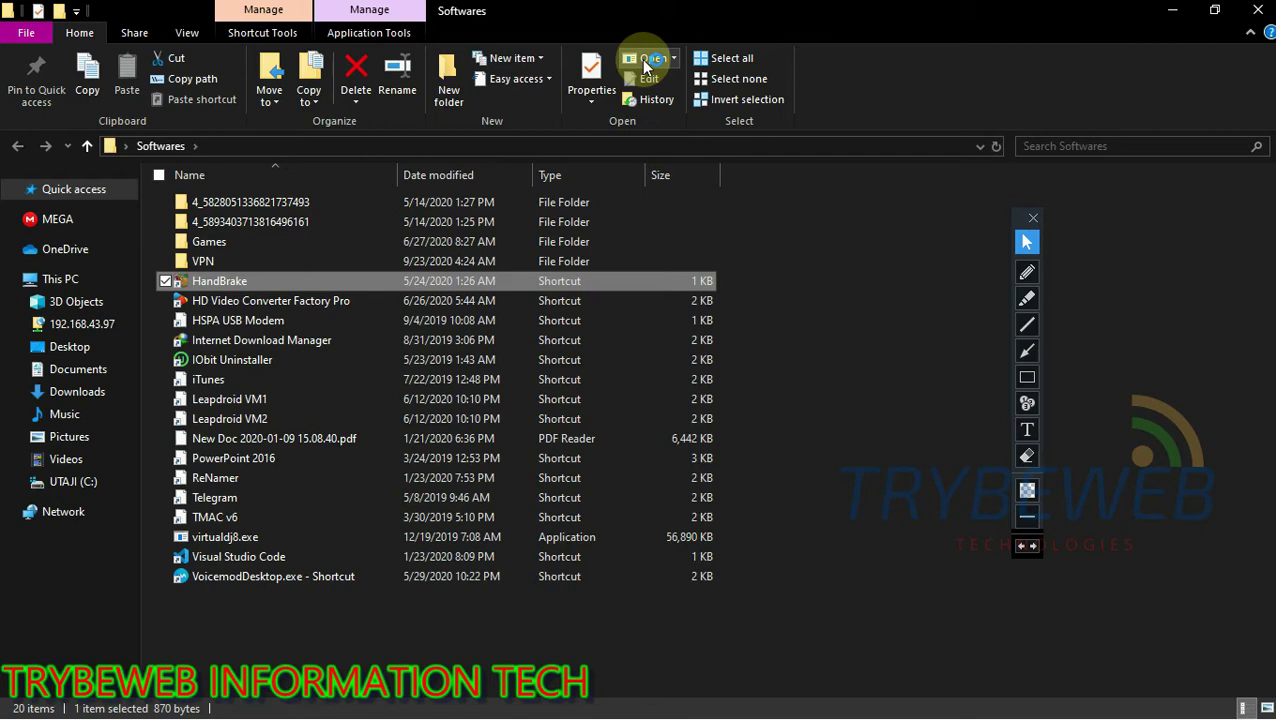
pyautogui.press('F4')
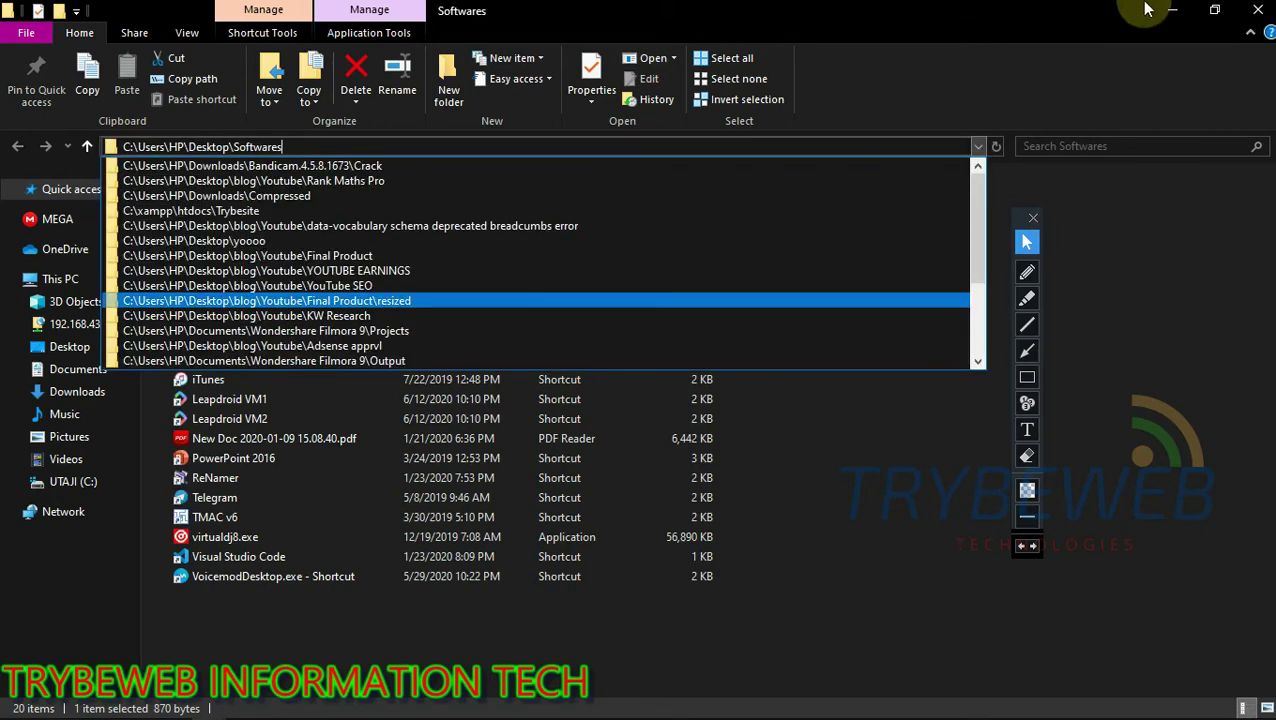
pyautogui.click(1174, 14)
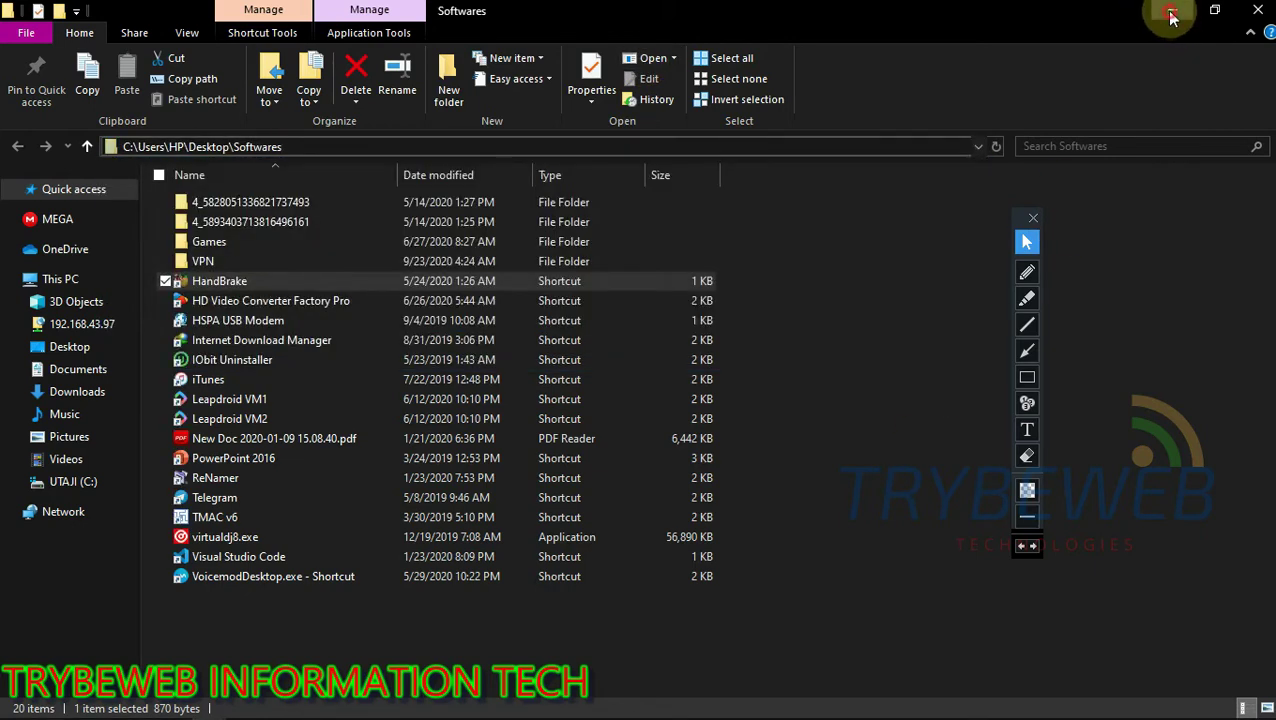
pyautogui.click(1174, 14)
pyautogui.click(693, 706)
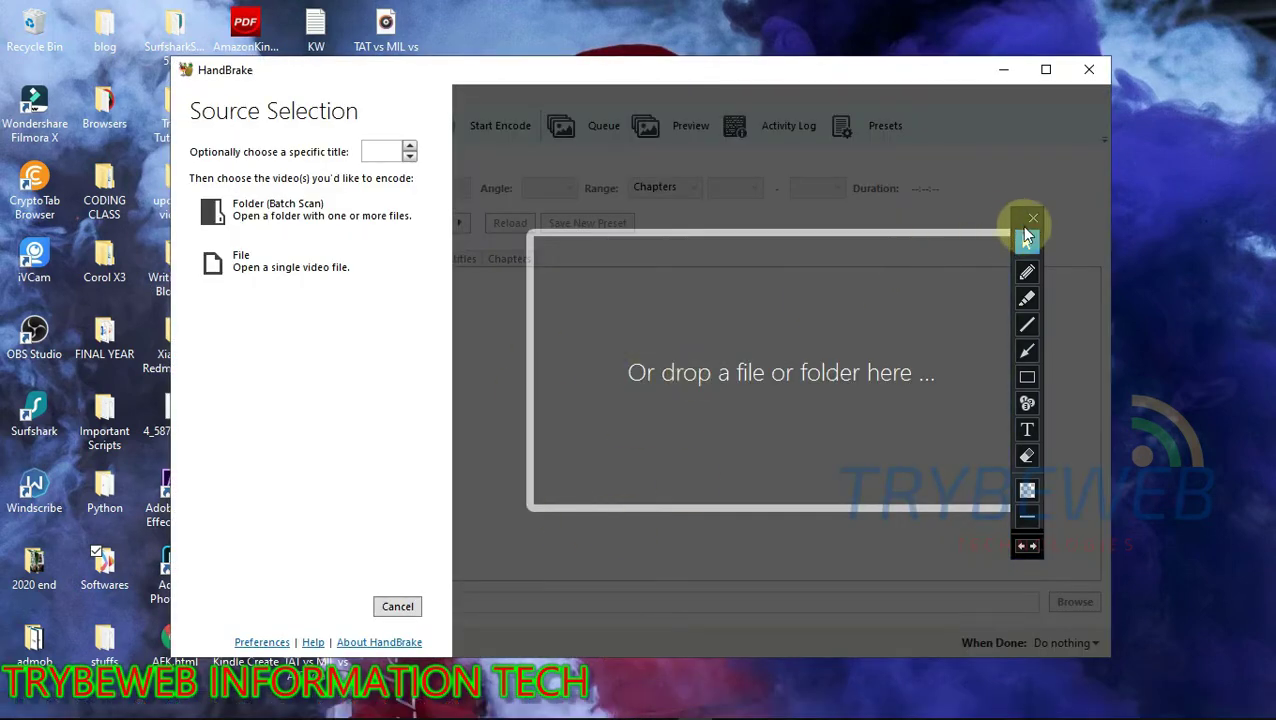
pyautogui.moveTo(1018, 224); pyautogui.dragTo(1126, 214)
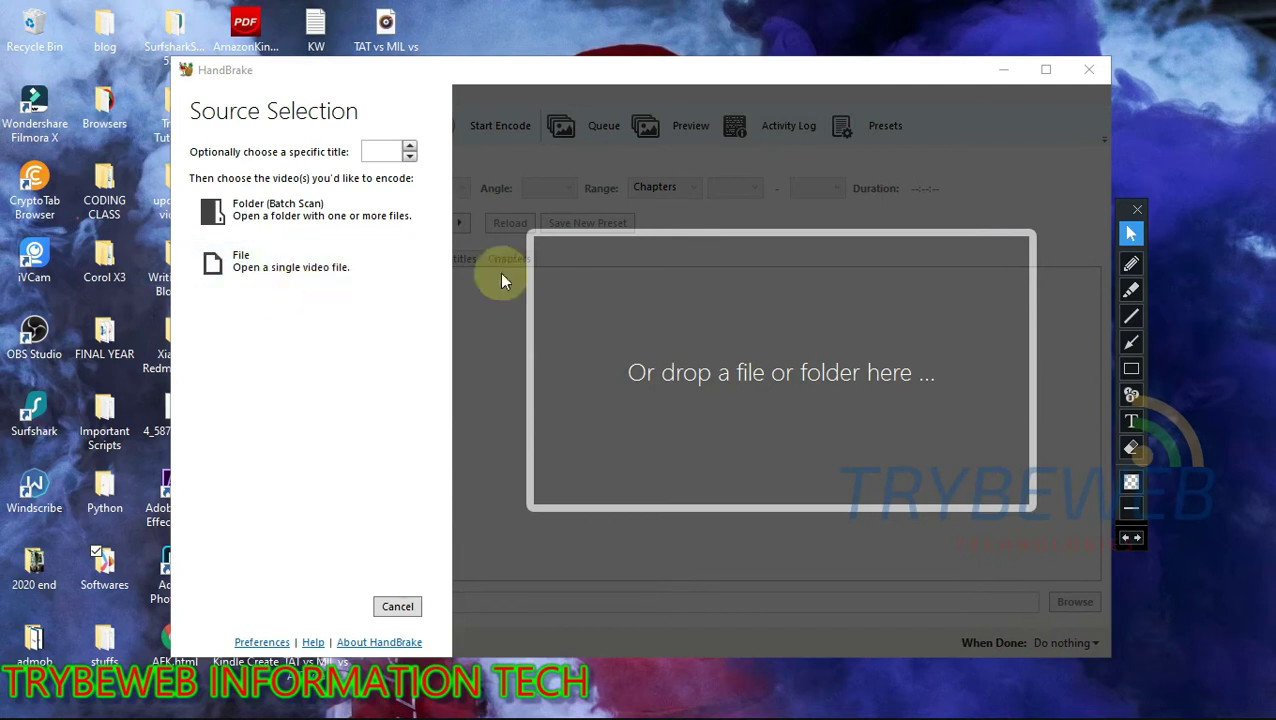
pyautogui.click(1131, 367)
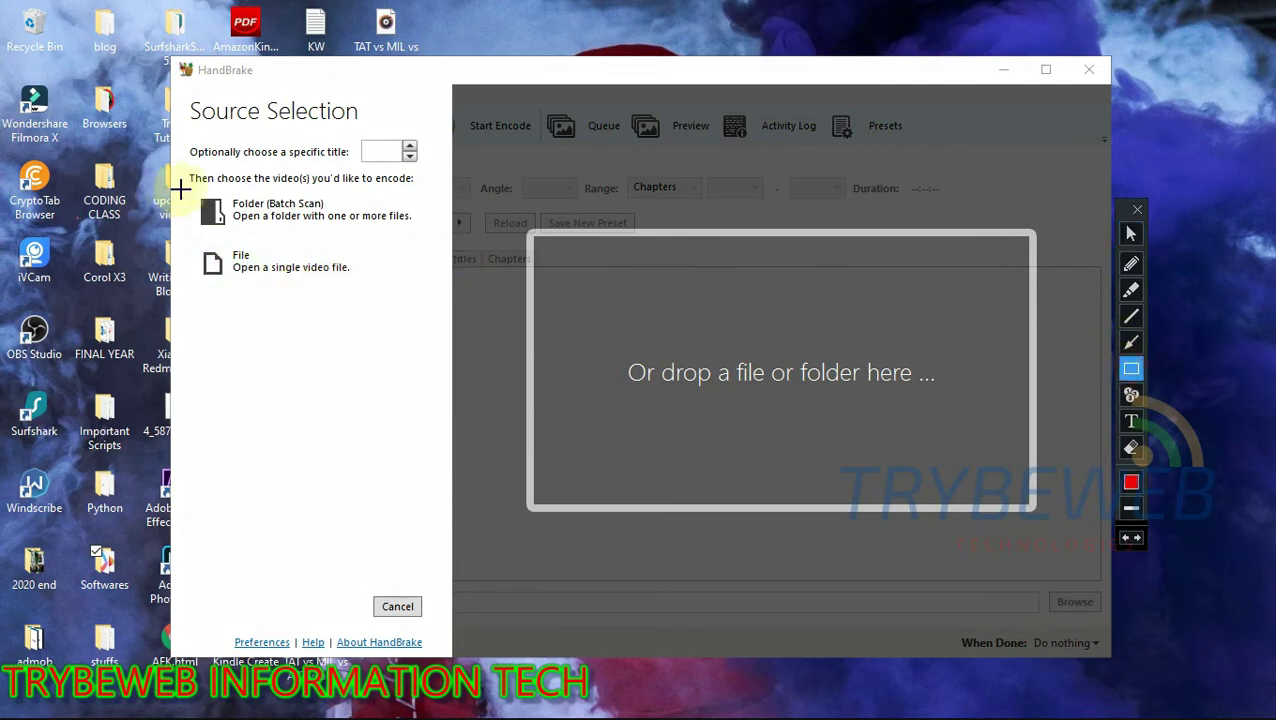
pyautogui.moveTo(187, 192)
pyautogui.mouseDown()
pyautogui.moveTo(228, 222)
pyautogui.moveTo(292, 240)
pyautogui.moveTo(423, 241)
pyautogui.mouseUp()
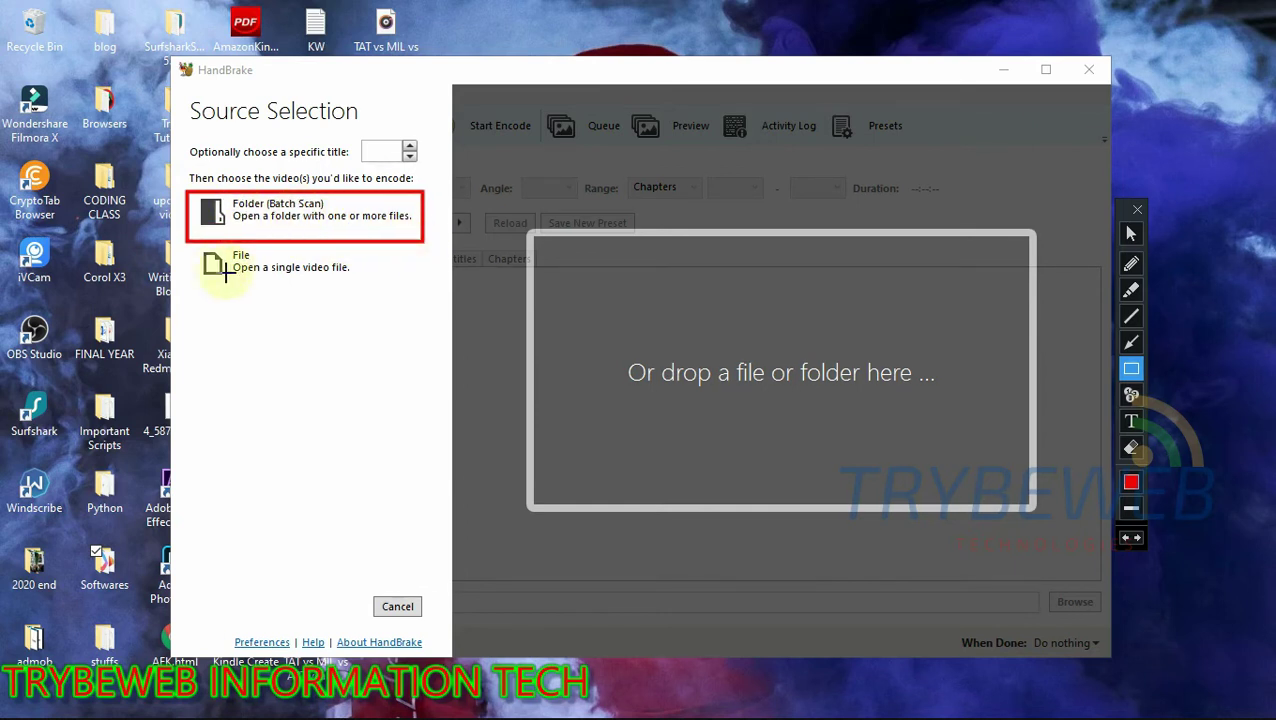
pyautogui.moveTo(185, 249)
pyautogui.mouseDown()
pyautogui.moveTo(365, 299)
pyautogui.moveTo(414, 294)
pyautogui.mouseUp()
pyautogui.hotkey('ctrl', 'z')
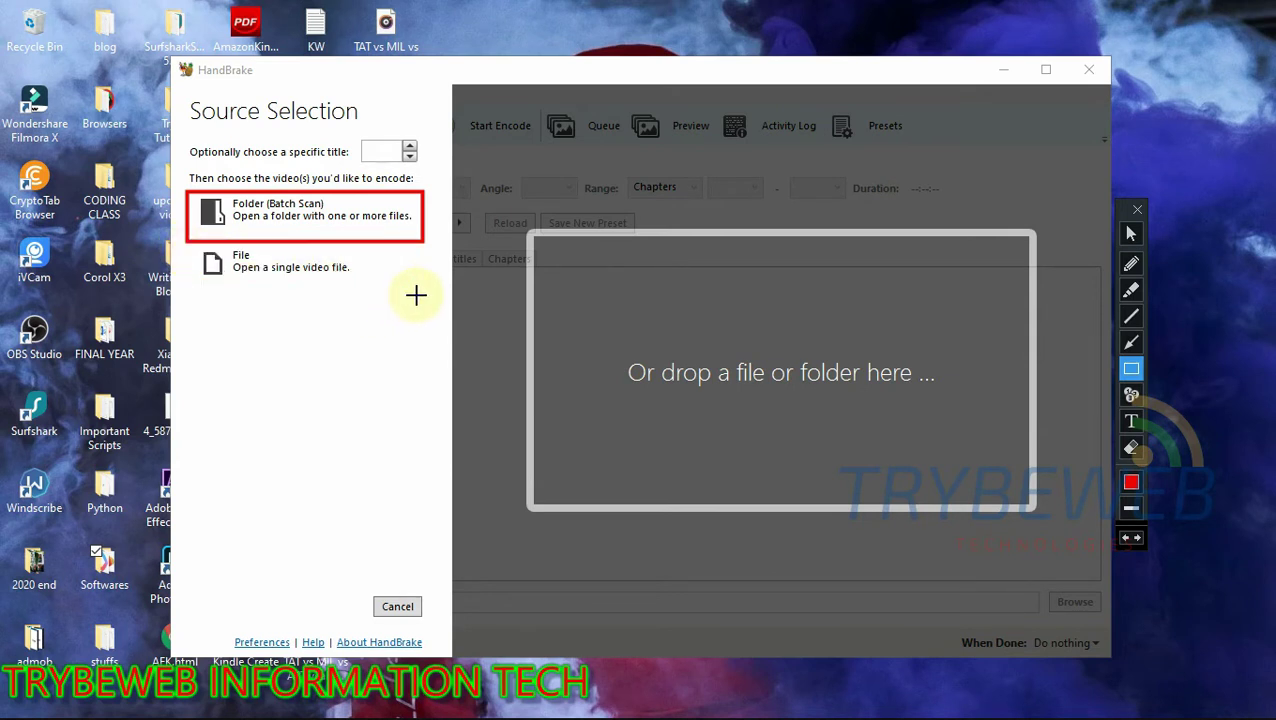
pyautogui.hotkey('ctrl', 'z')
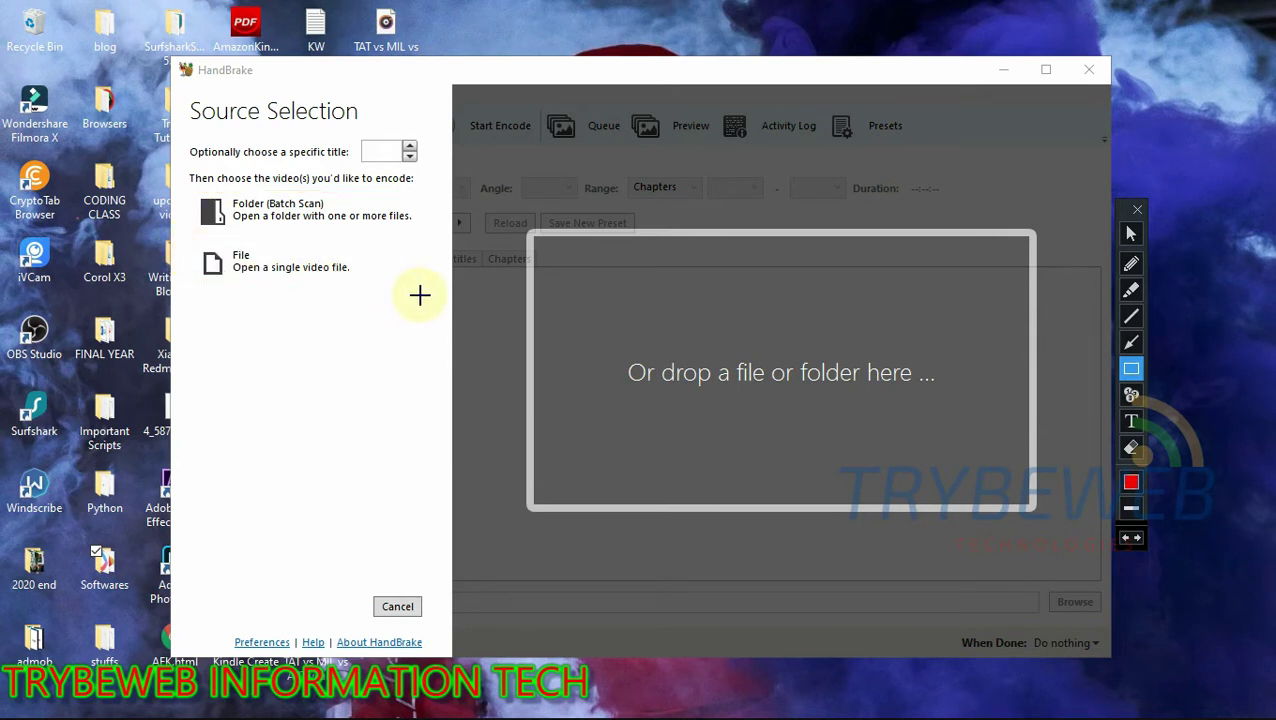
pyautogui.click(1131, 233)
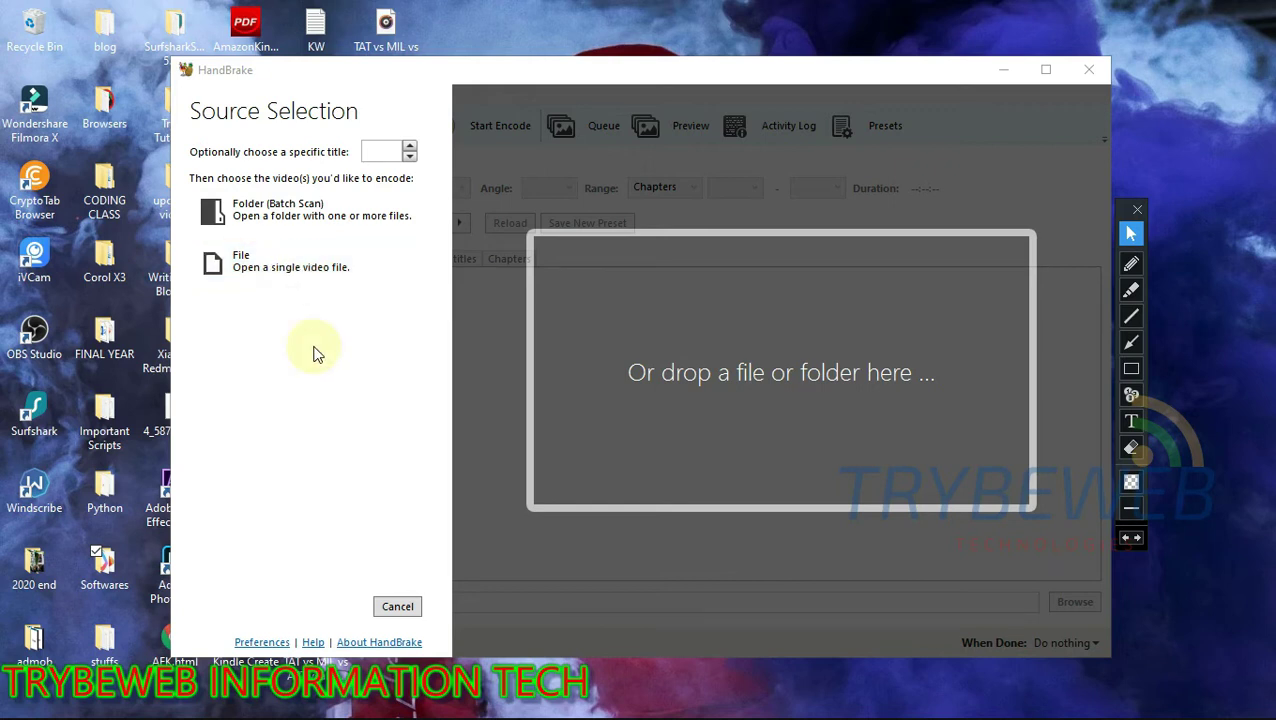
# Paste the Output folder path into the Open dialog and load TEST FILE.mp4 as the source
pyautogui.click(252, 262)
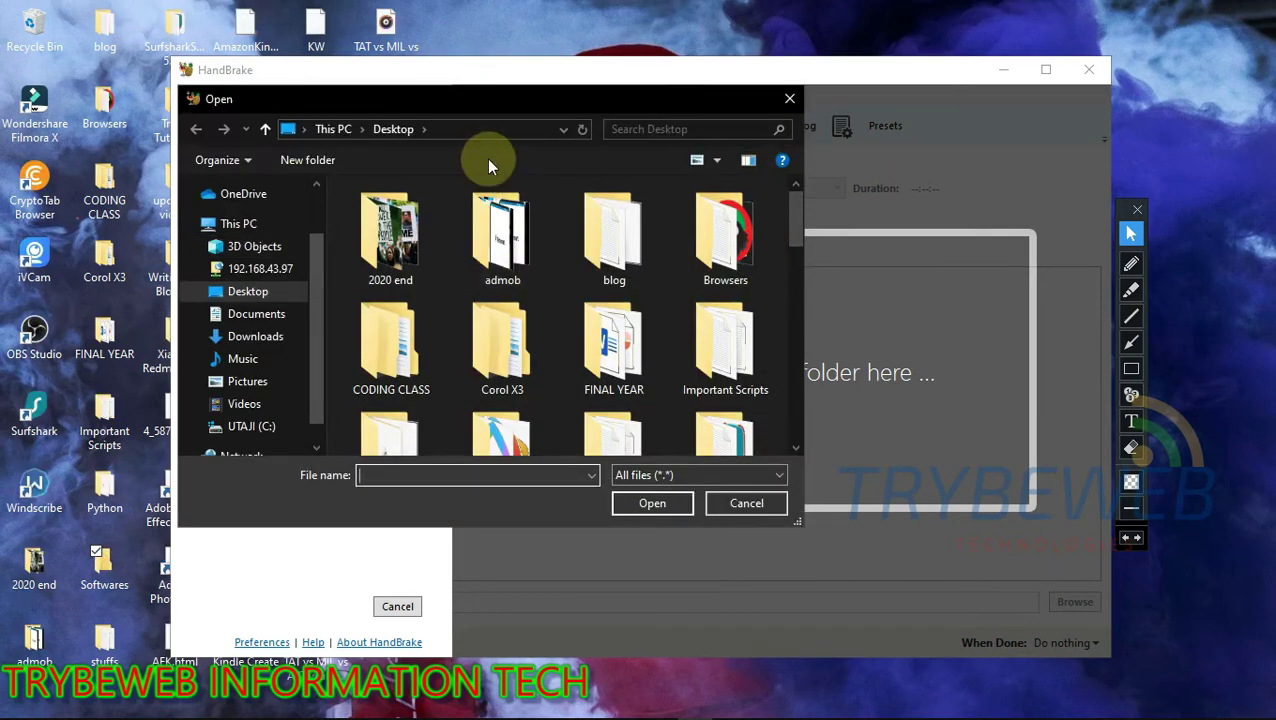
pyautogui.click(443, 129)
pyautogui.press('BackSpace')
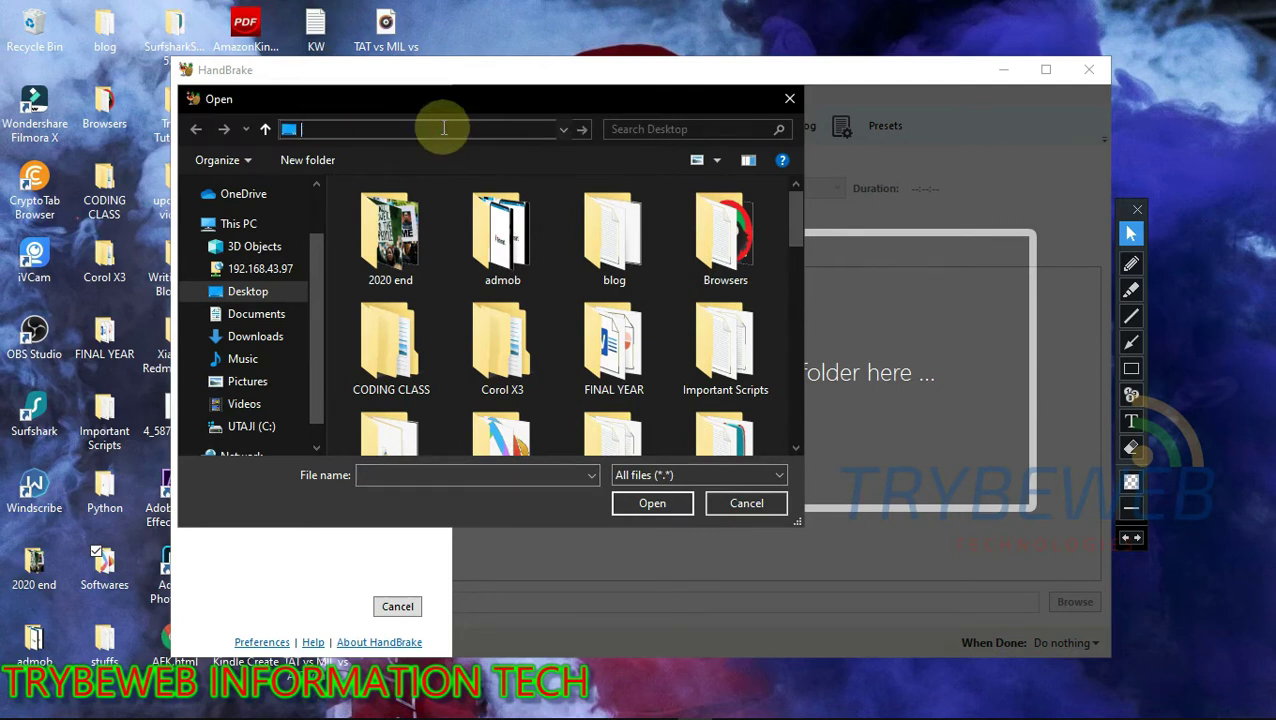
pyautogui.hotkey('ctrl', 'v')
pyautogui.hotkey('ctrl', 'a')
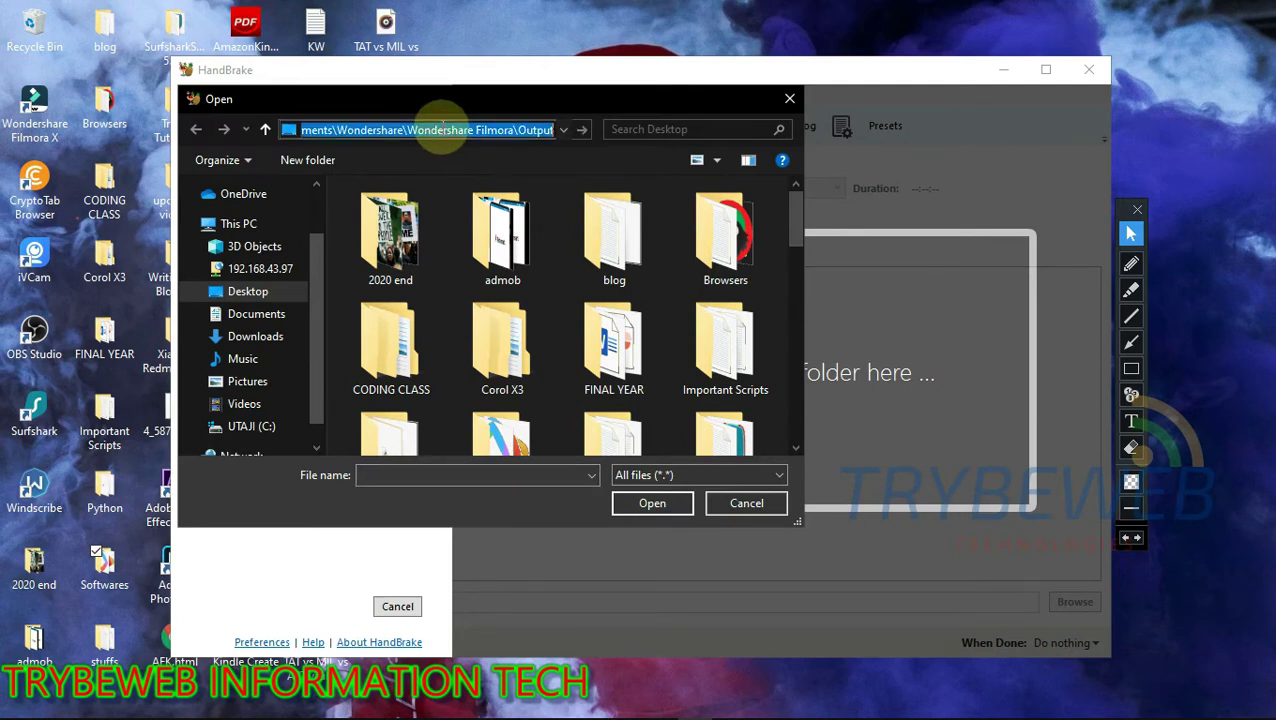
pyautogui.press('Return')
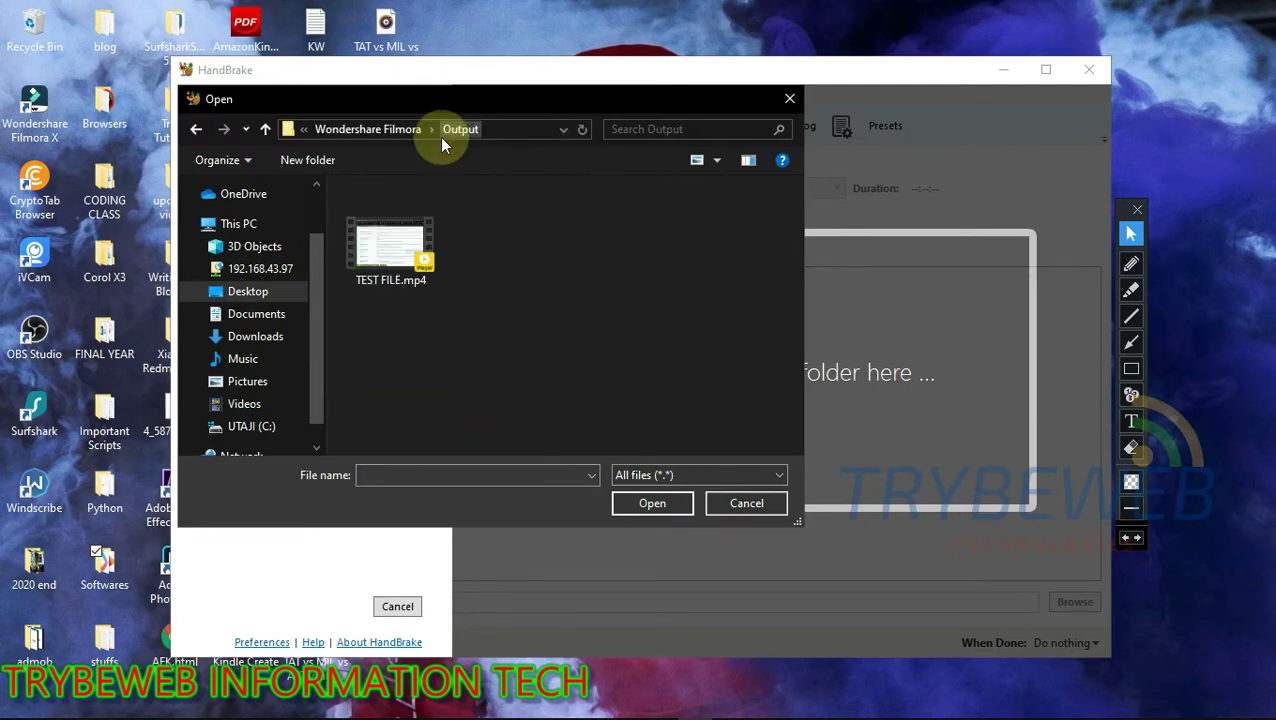
pyautogui.click(378, 253)
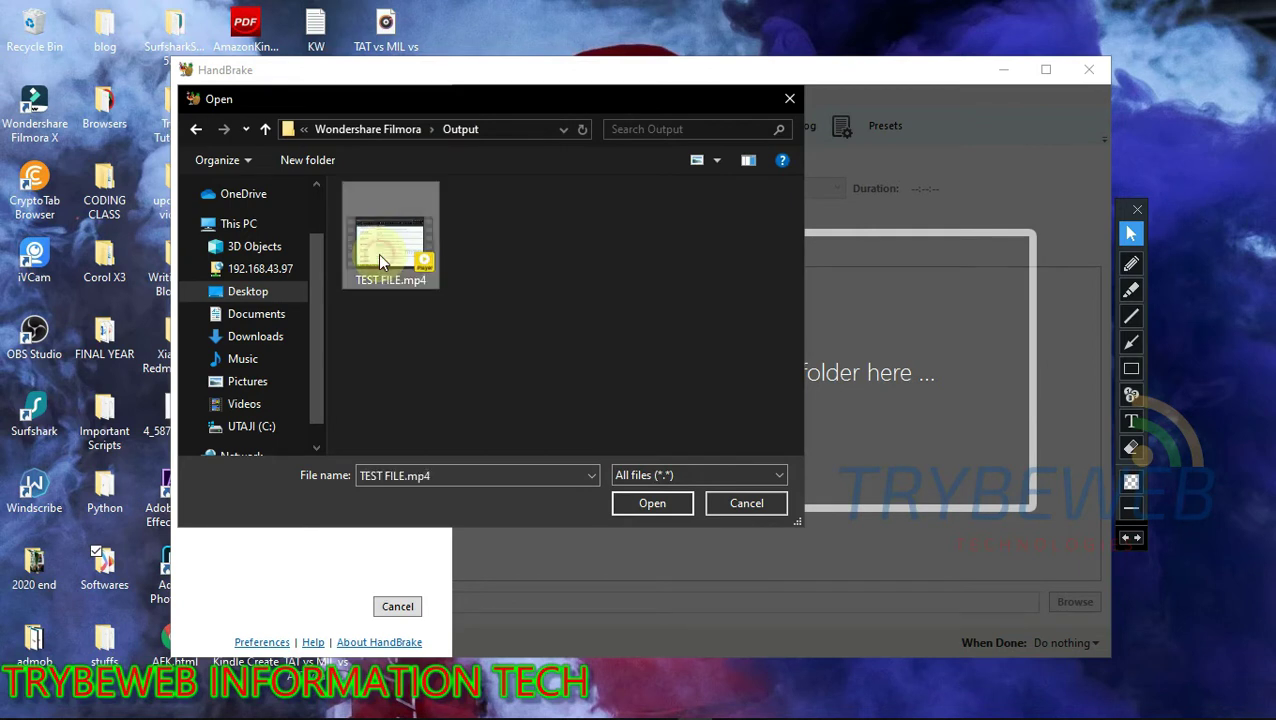
pyautogui.click(643, 497)
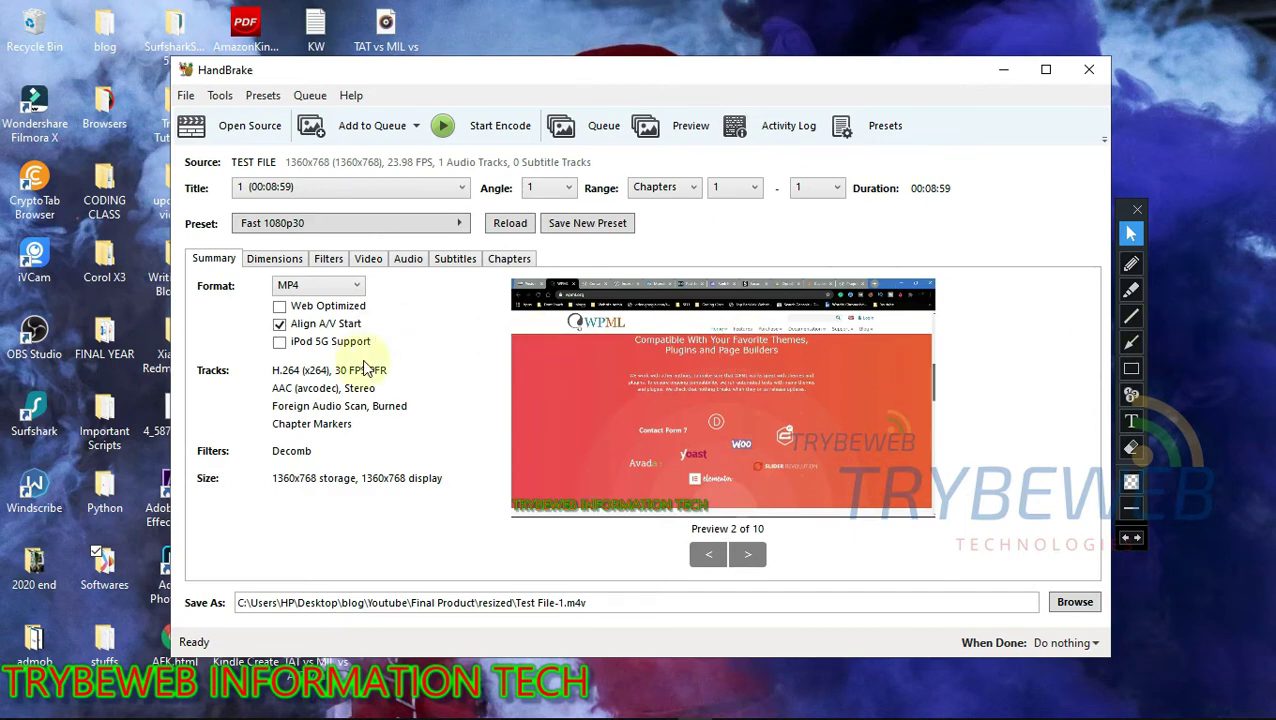
# Maximise the HandBrake window and bring up its preset list
pyautogui.click(1046, 70)
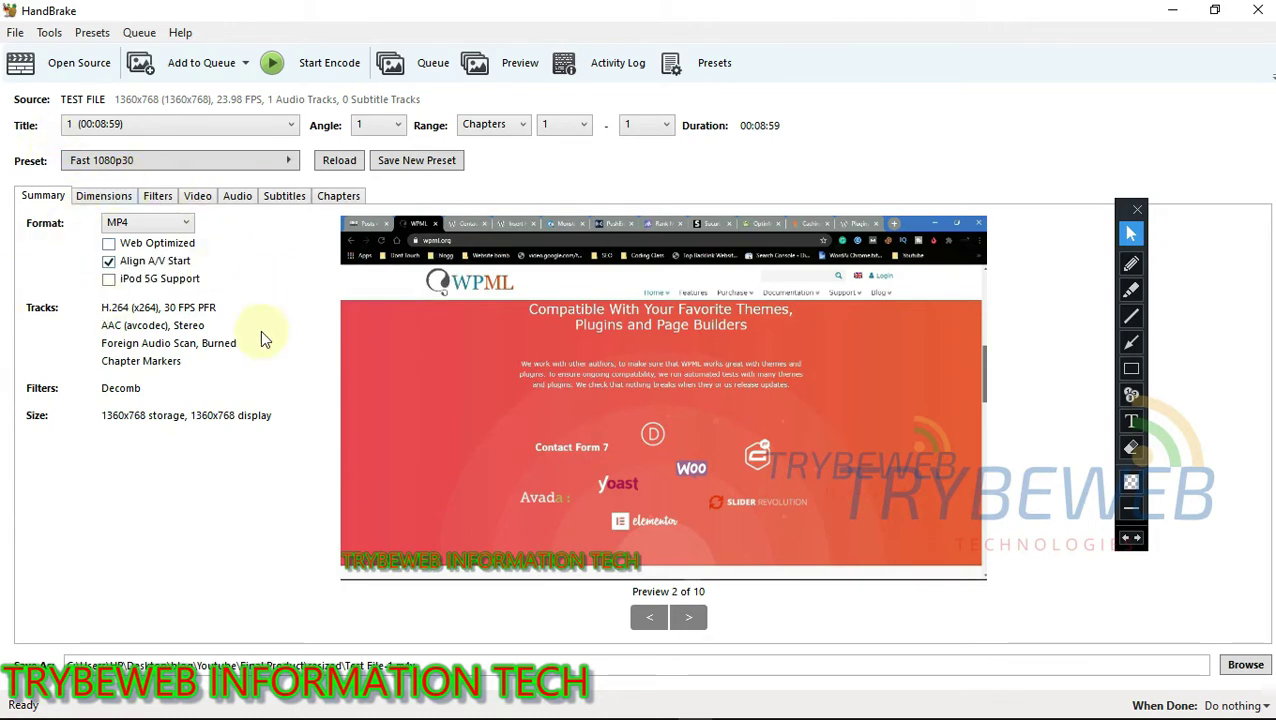
pyautogui.click(120, 163)
pyautogui.moveTo(388, 170)
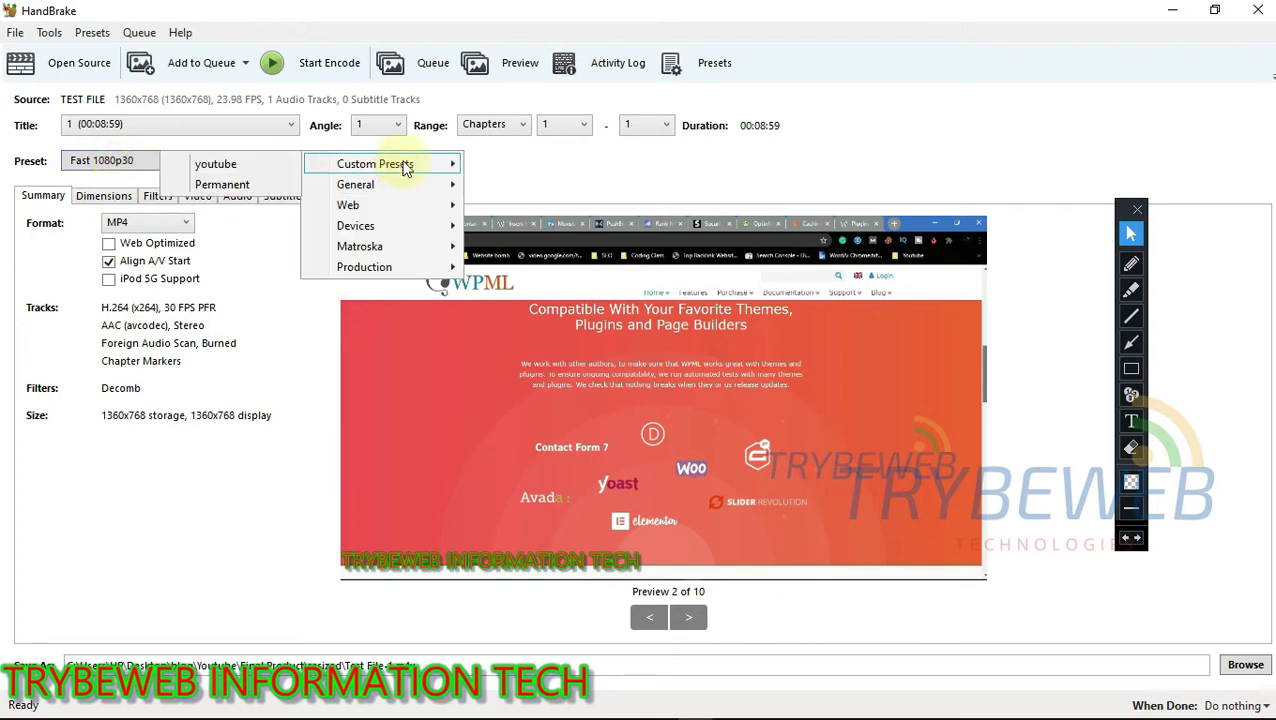
pyautogui.click(228, 185)
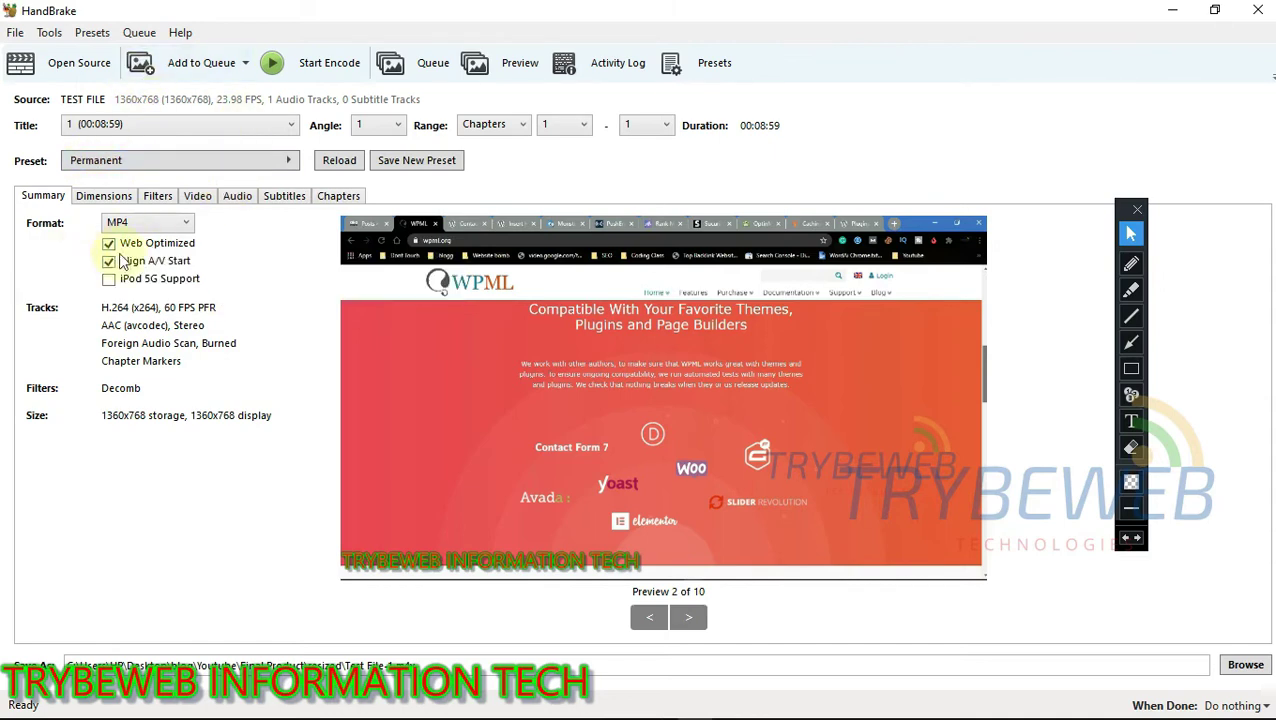
pyautogui.click(1131, 342)
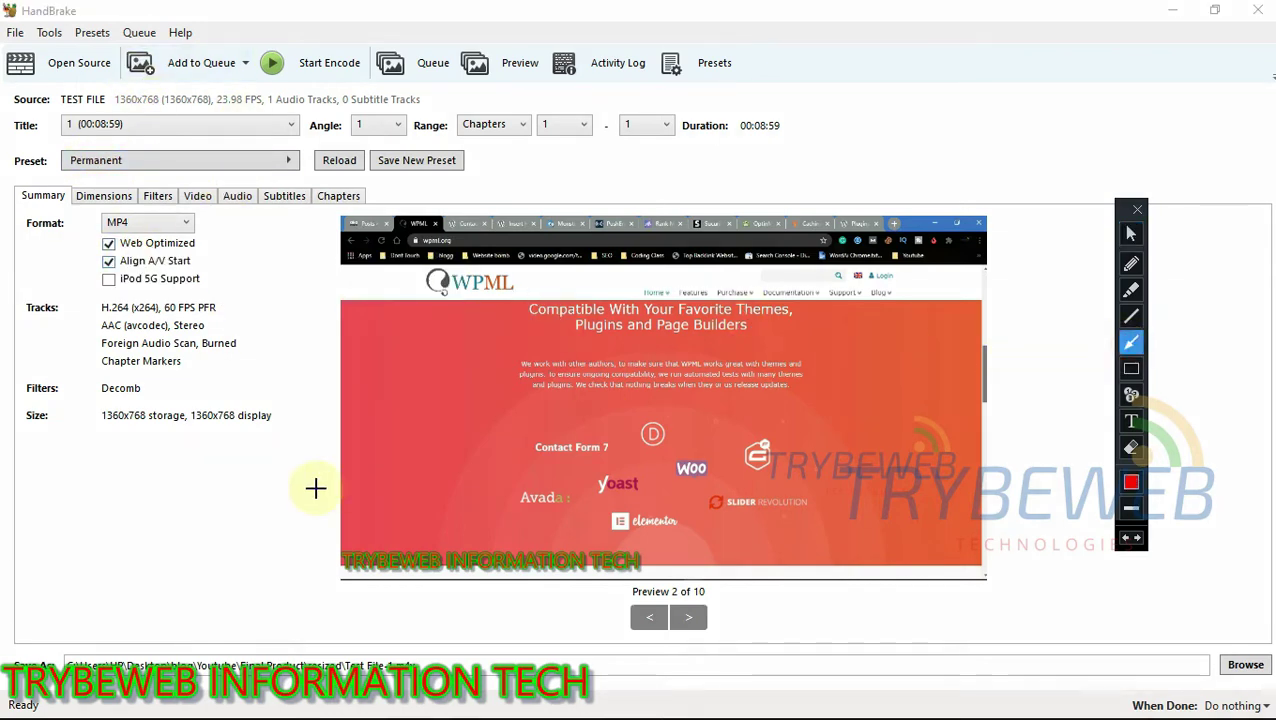
pyautogui.moveTo(278, 328); pyautogui.dragTo(116, 252)
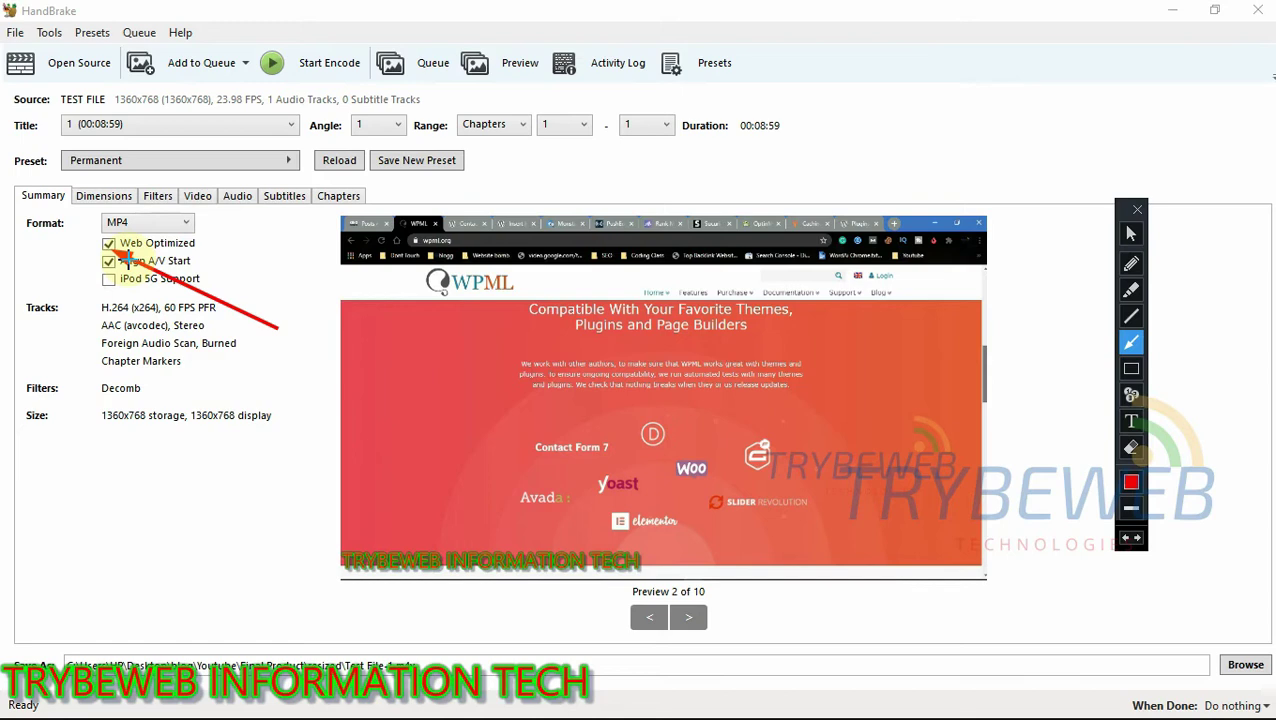
pyautogui.hotkey('ctrl', 'z')
pyautogui.click(1131, 233)
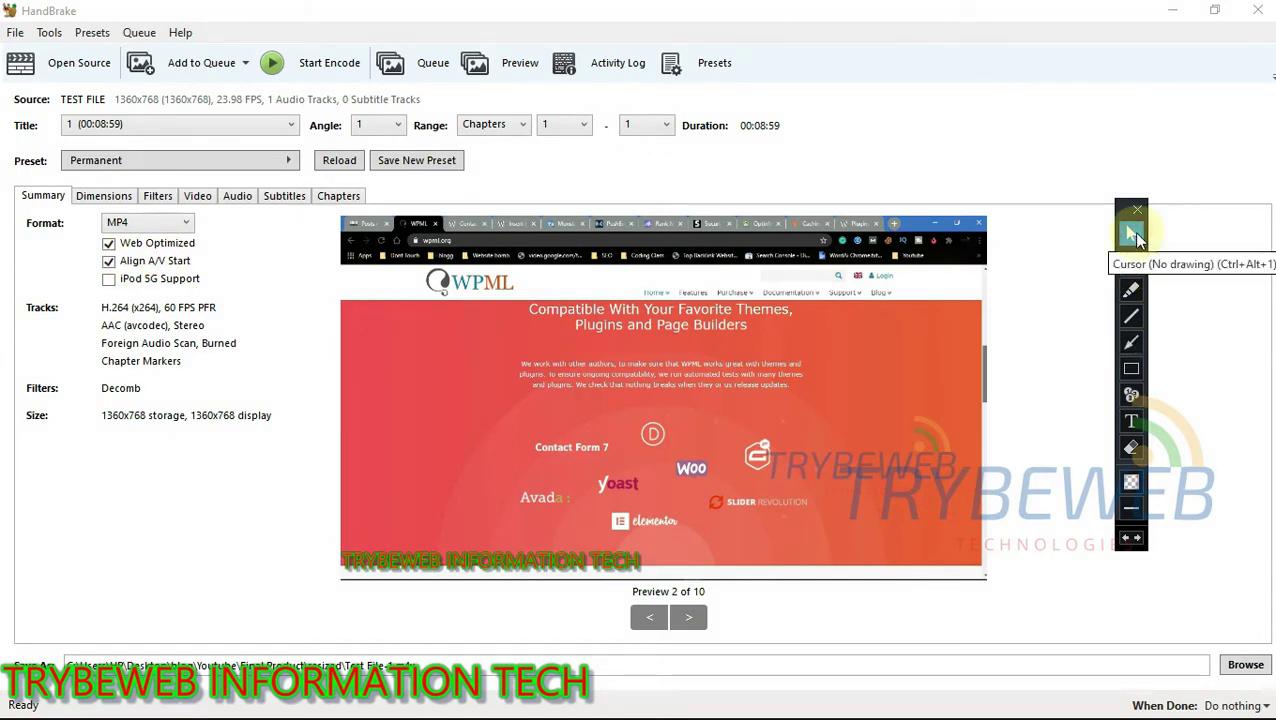
pyautogui.moveTo(208, 277)
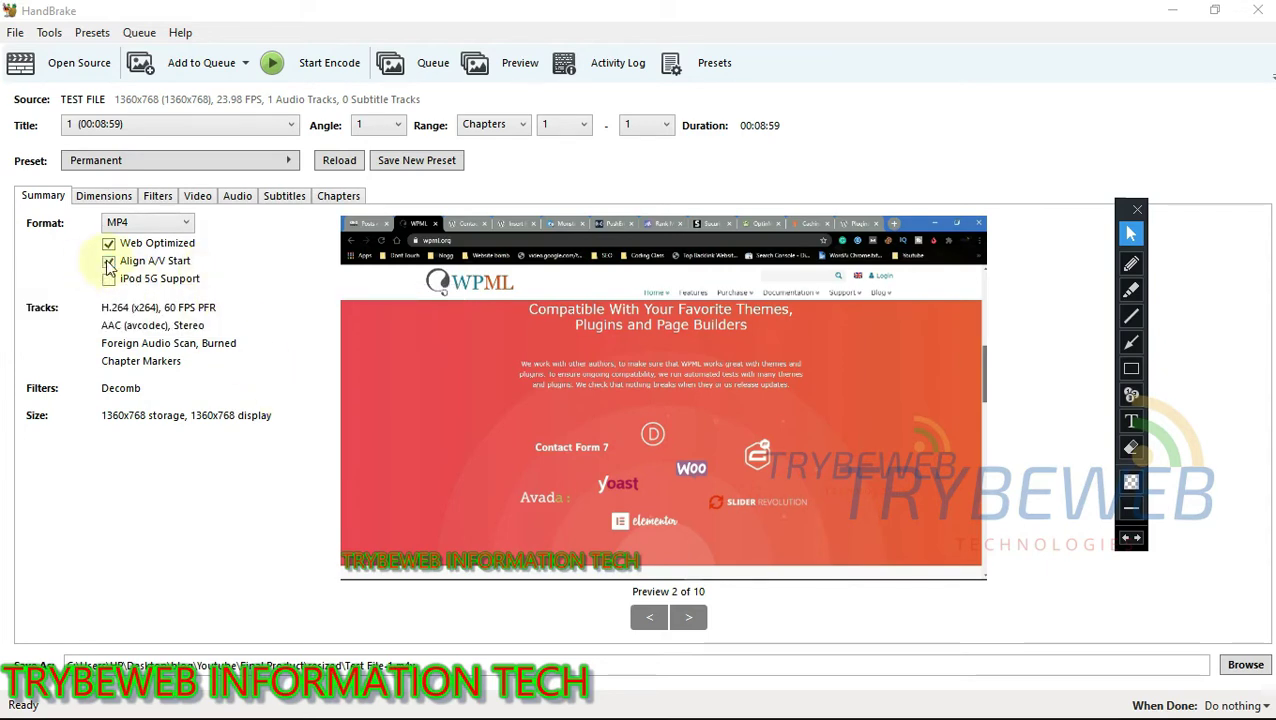
pyautogui.moveTo(123, 265)
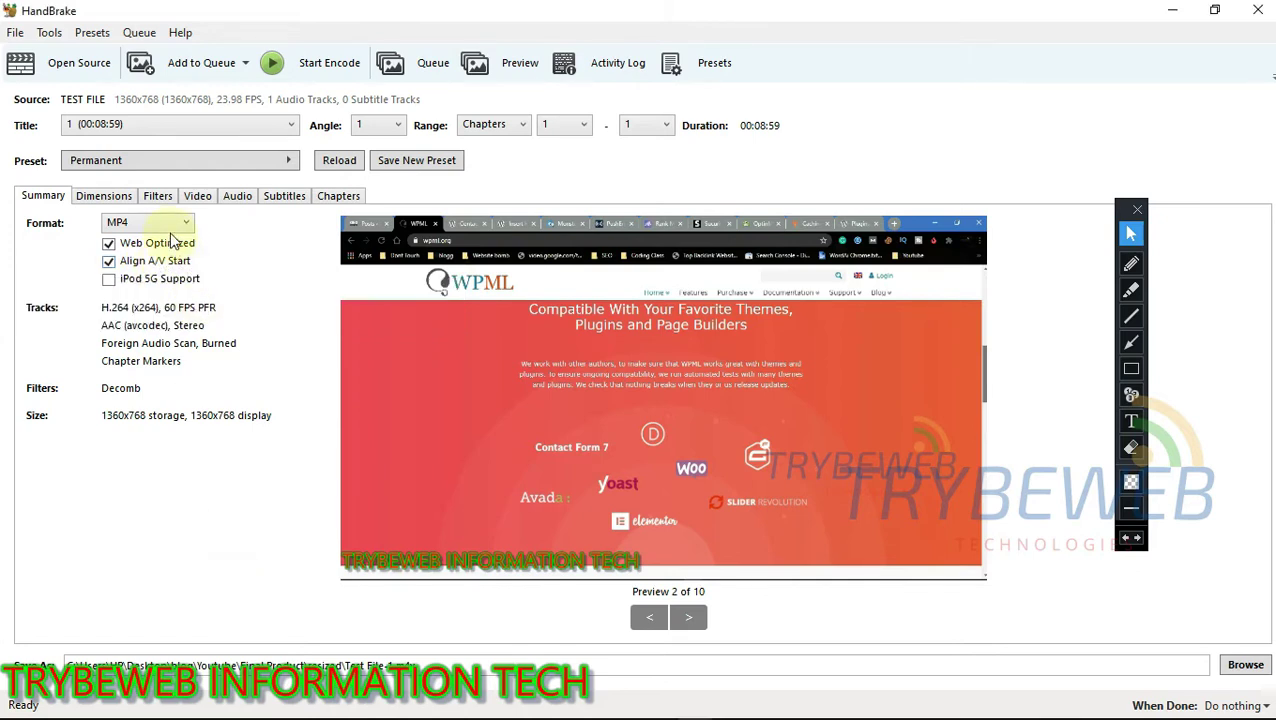
pyautogui.click(170, 227)
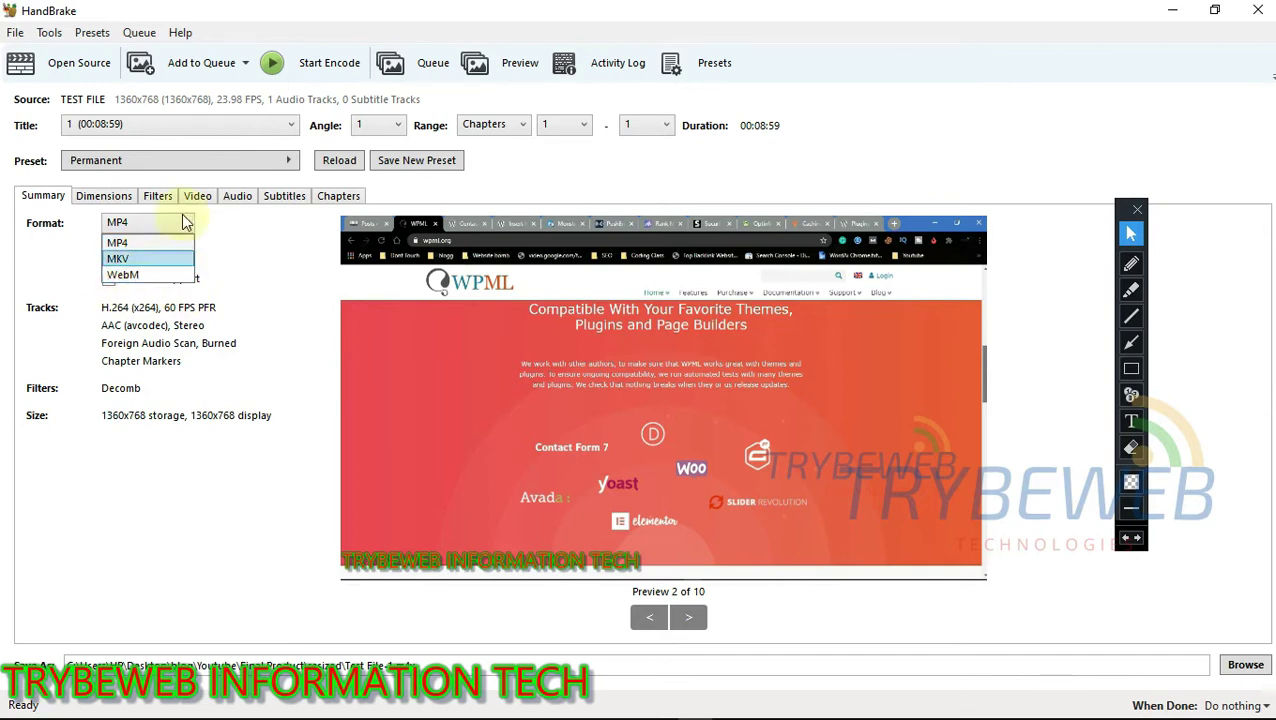
pyautogui.click(152, 223)
pyautogui.click(151, 224)
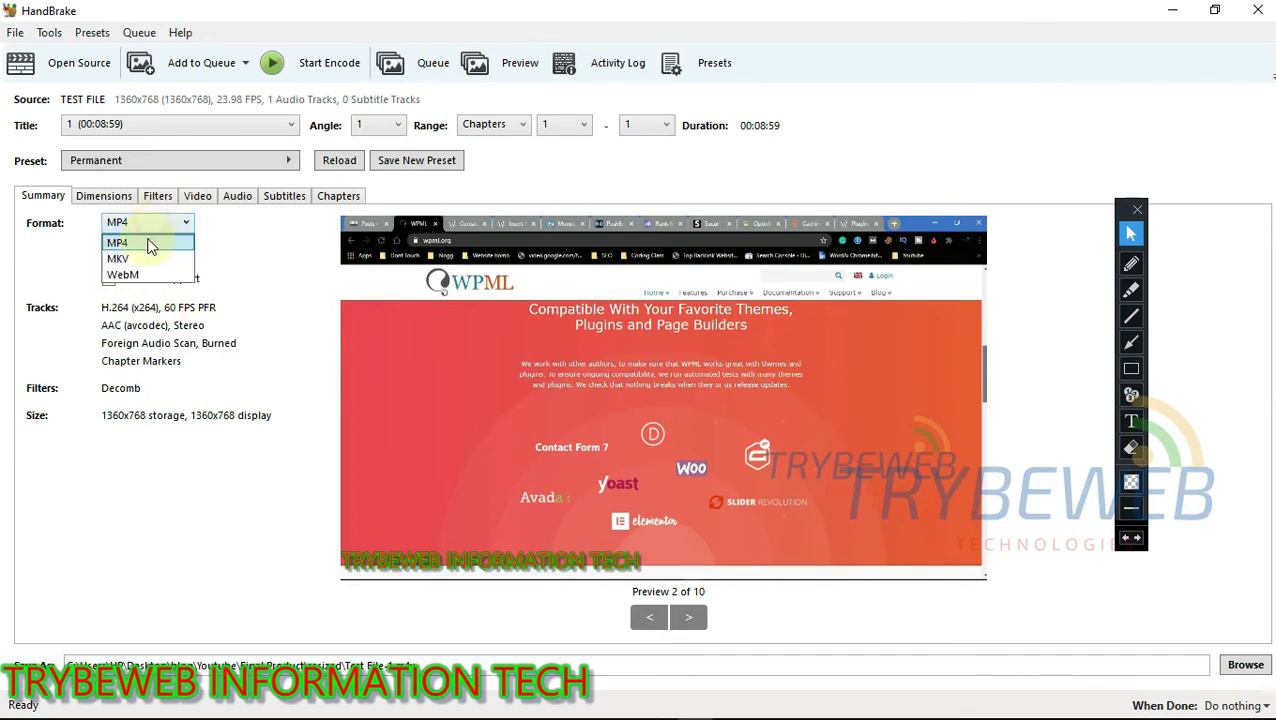
pyautogui.click(158, 223)
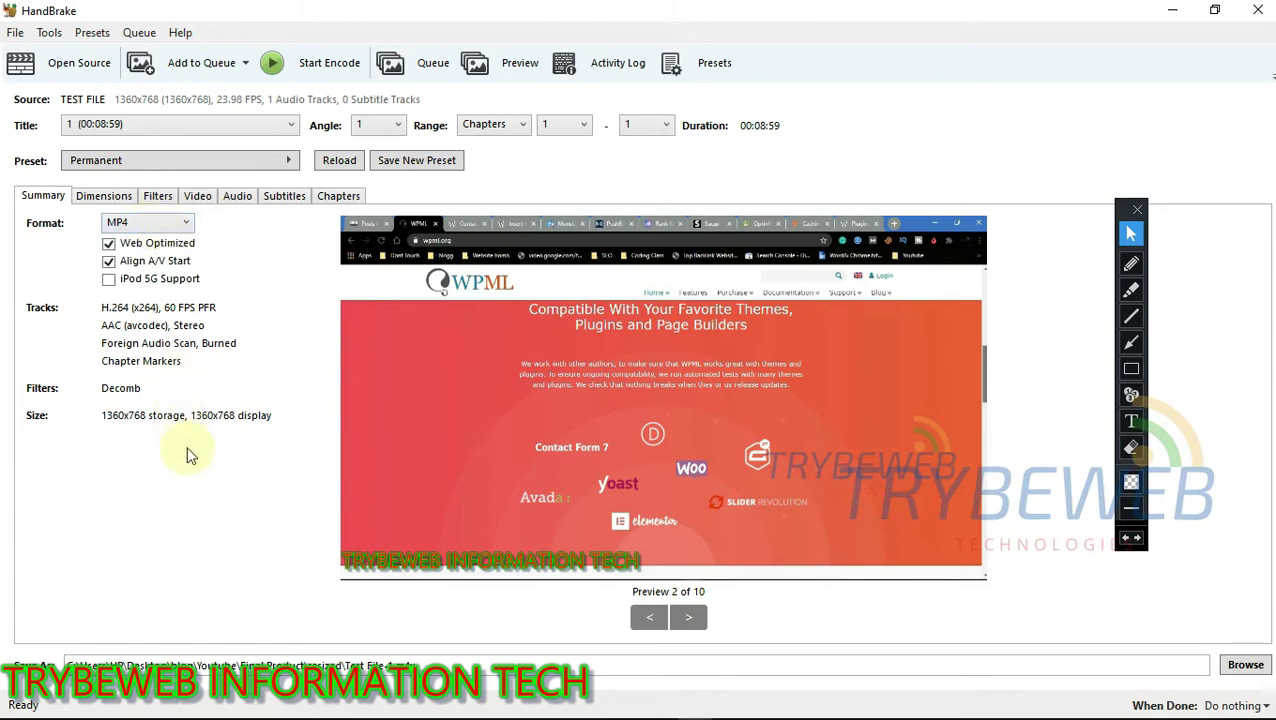
pyautogui.click(171, 221)
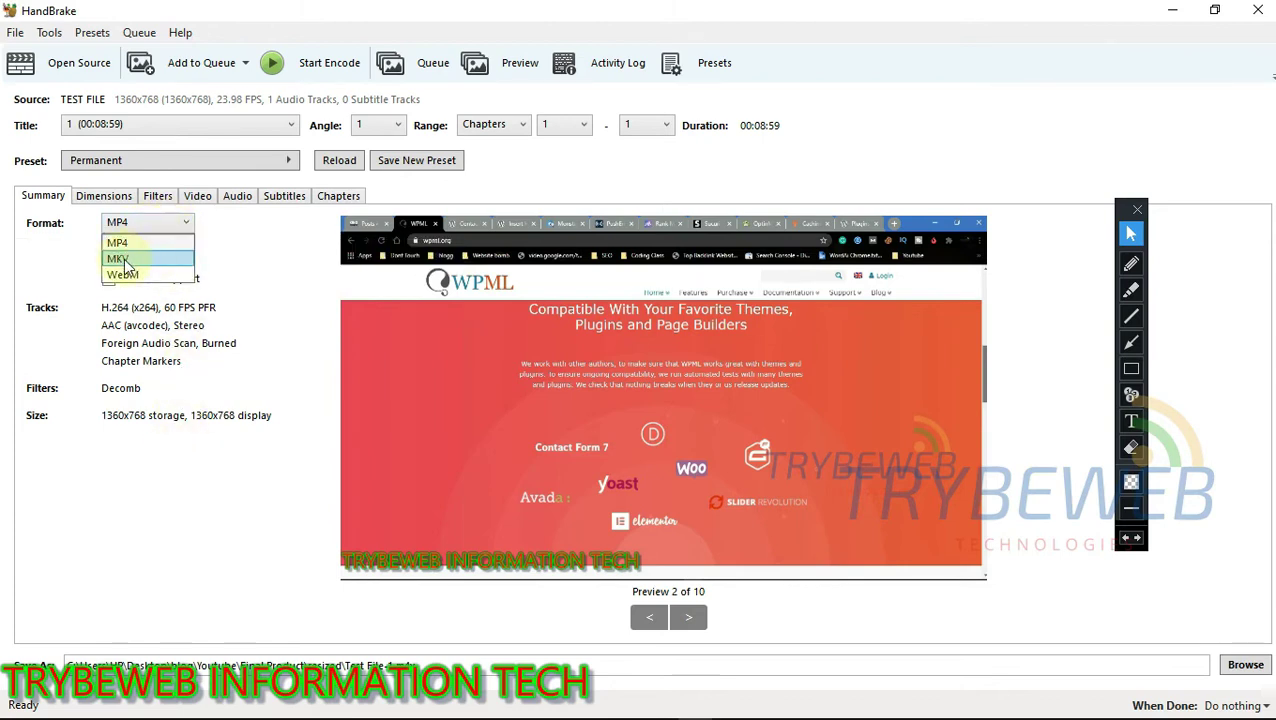
pyautogui.click(124, 243)
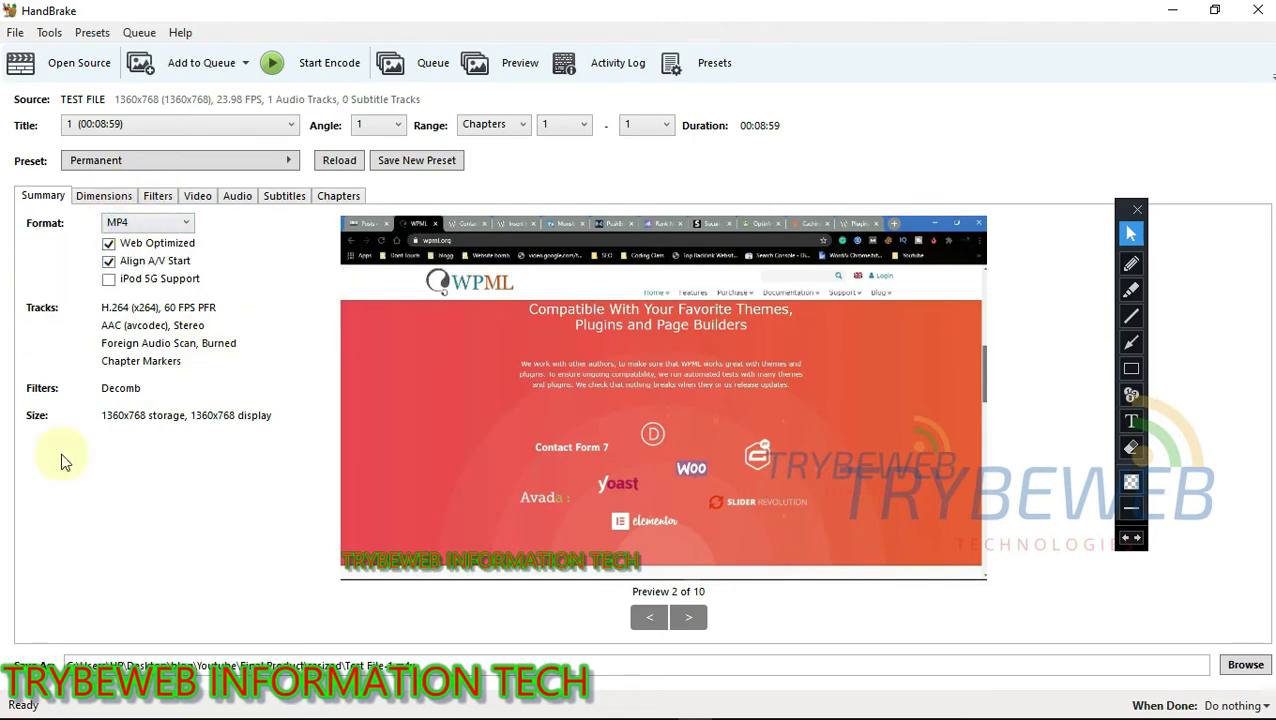
# Review the Dimensions, Filters and Video tabs and the preset list without changing anything
pyautogui.click(97, 203)
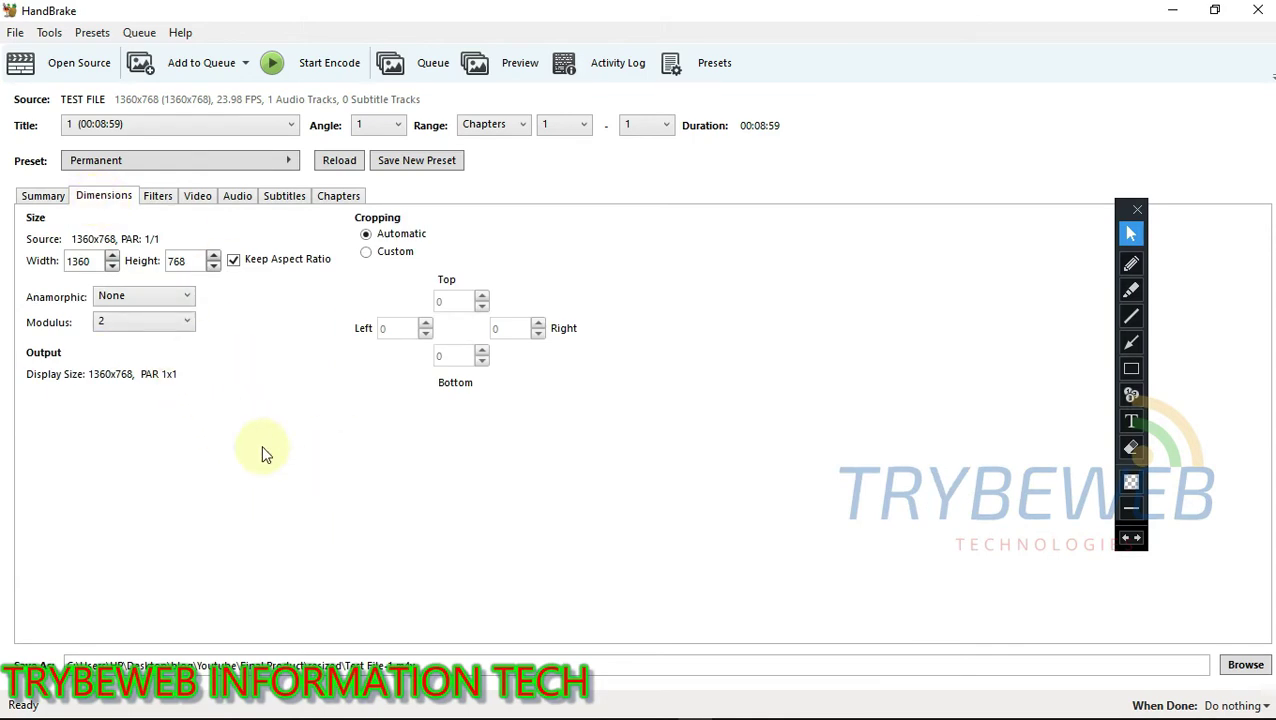
pyautogui.click(160, 200)
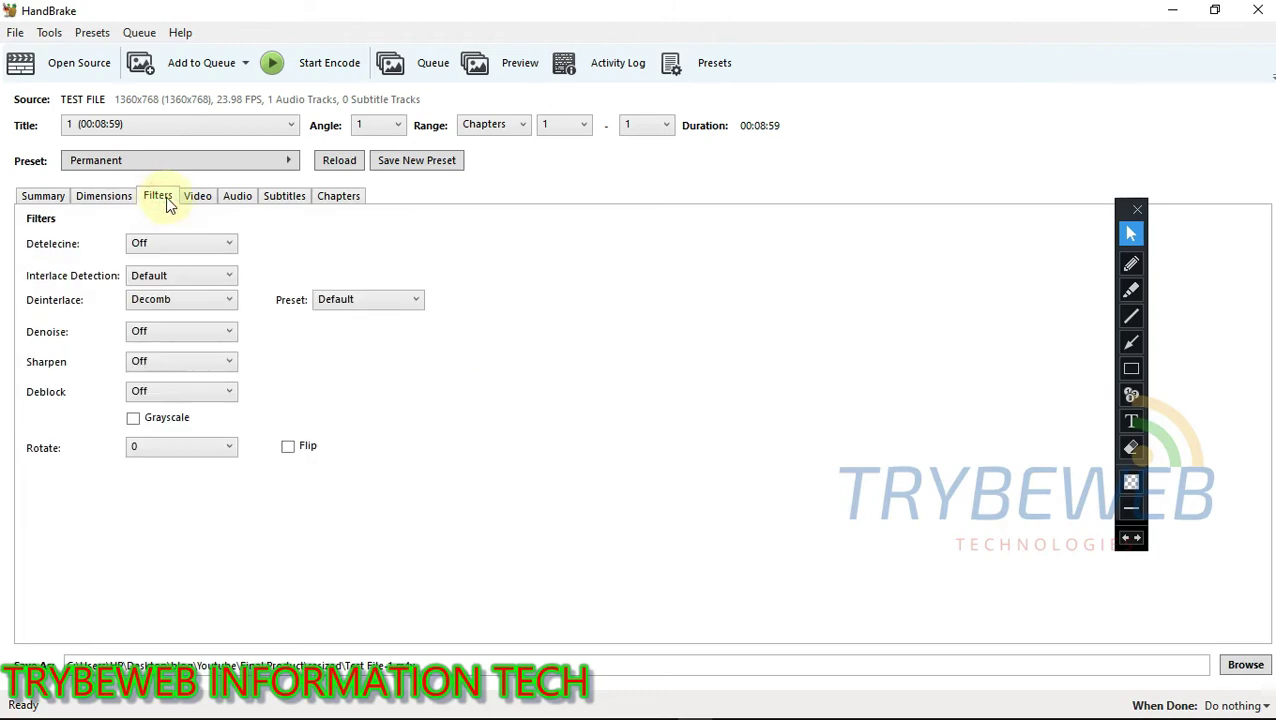
pyautogui.click(199, 199)
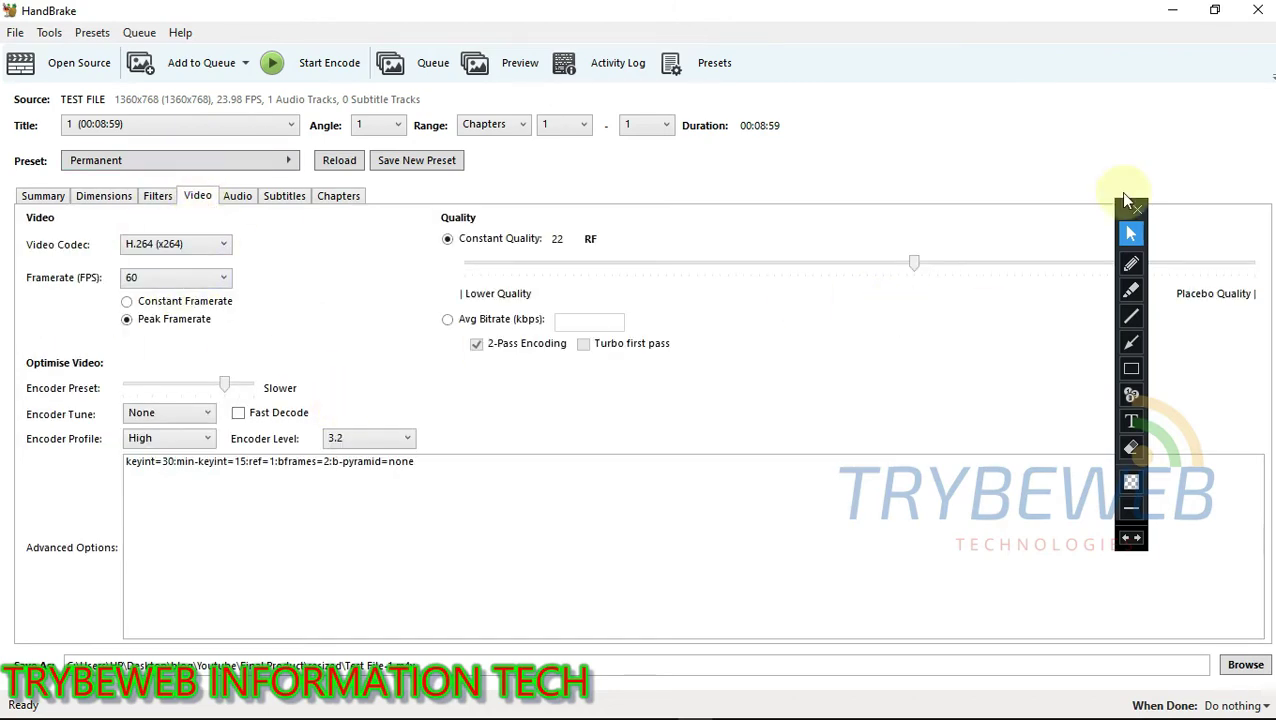
pyautogui.moveTo(1125, 213)
pyautogui.mouseDown()
pyautogui.moveTo(1031, 419)
pyautogui.moveTo(972, 406)
pyautogui.mouseUp()
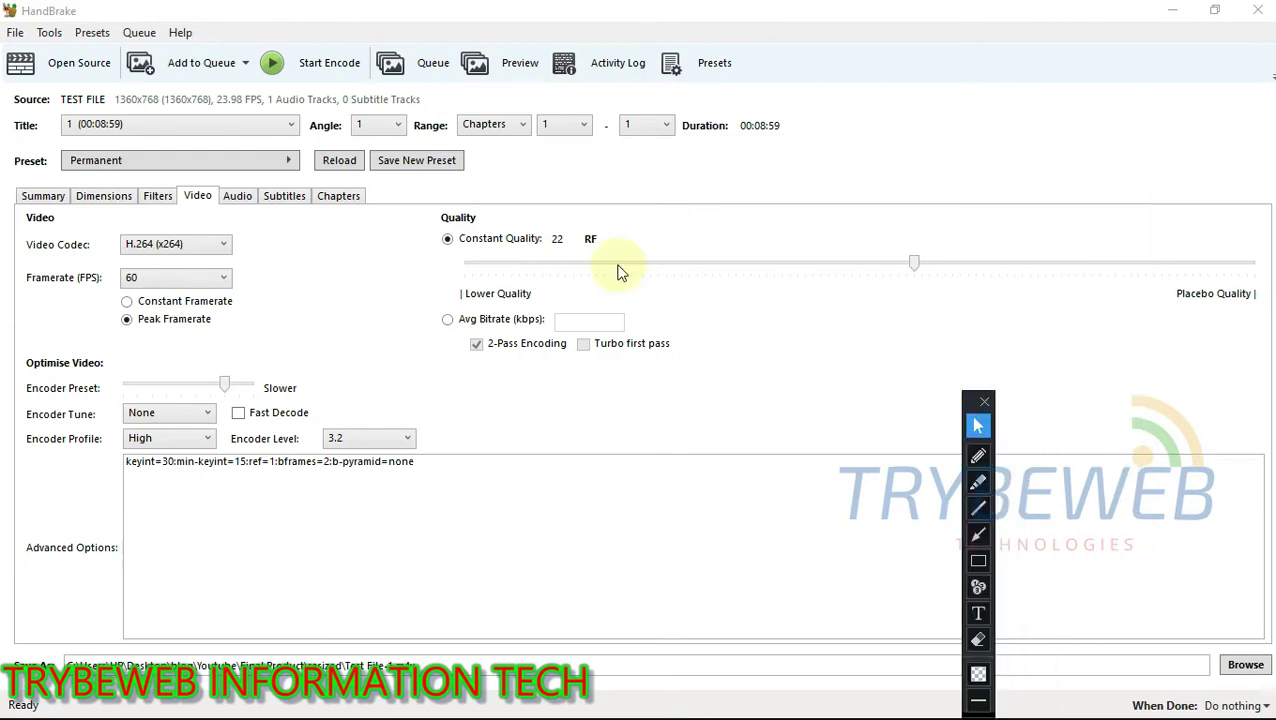
pyautogui.click(205, 165)
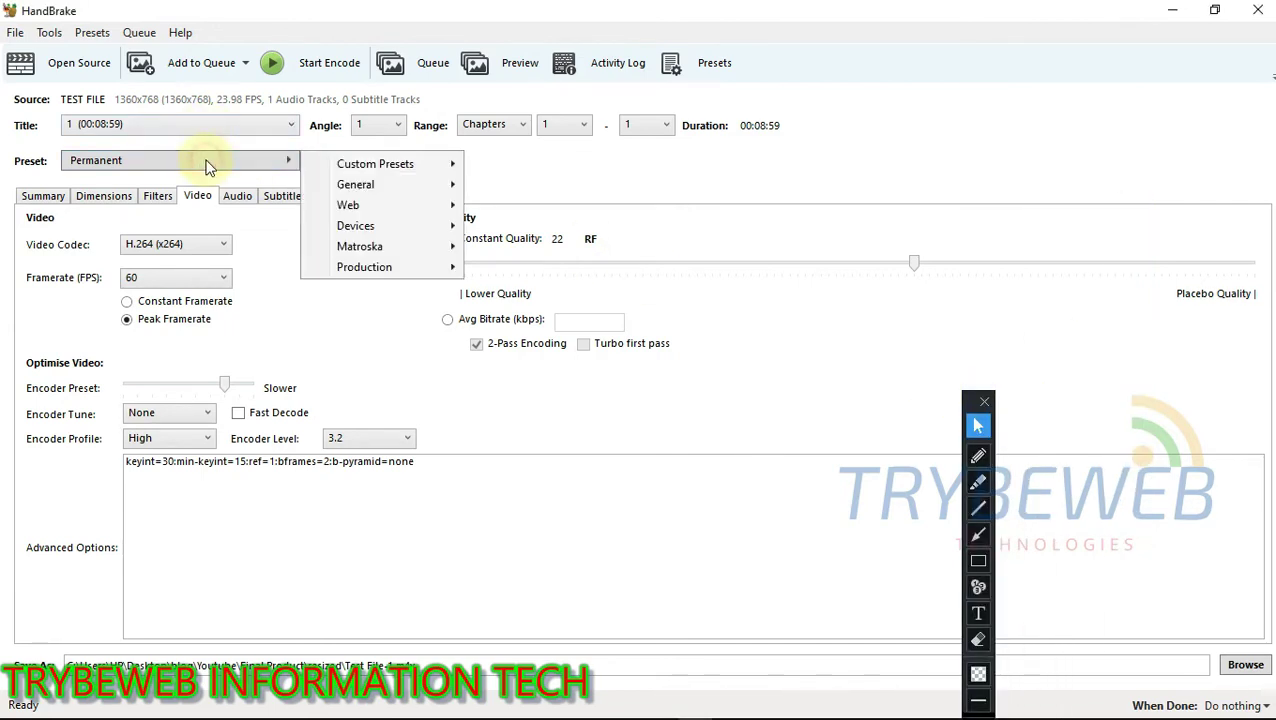
pyautogui.moveTo(369, 185)
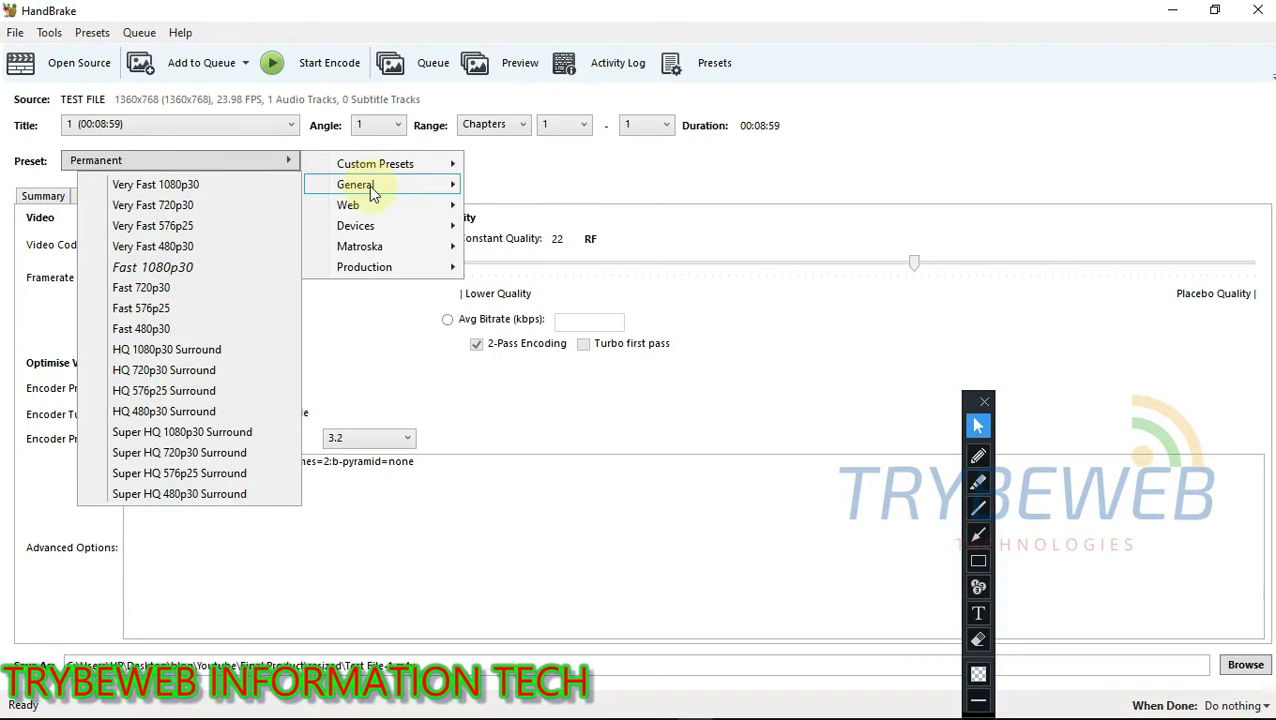
pyautogui.click(572, 160)
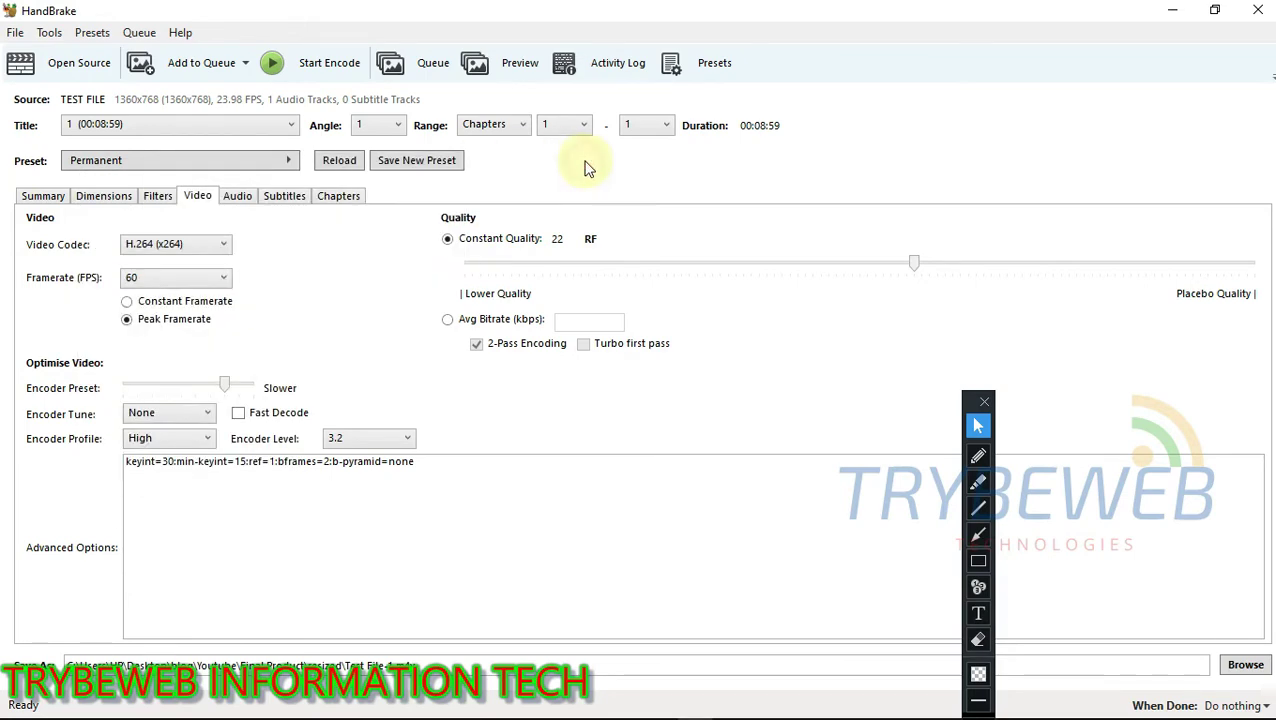
# Move the Constant Quality slider from RF 22 to RF 23
pyautogui.click(978, 540)
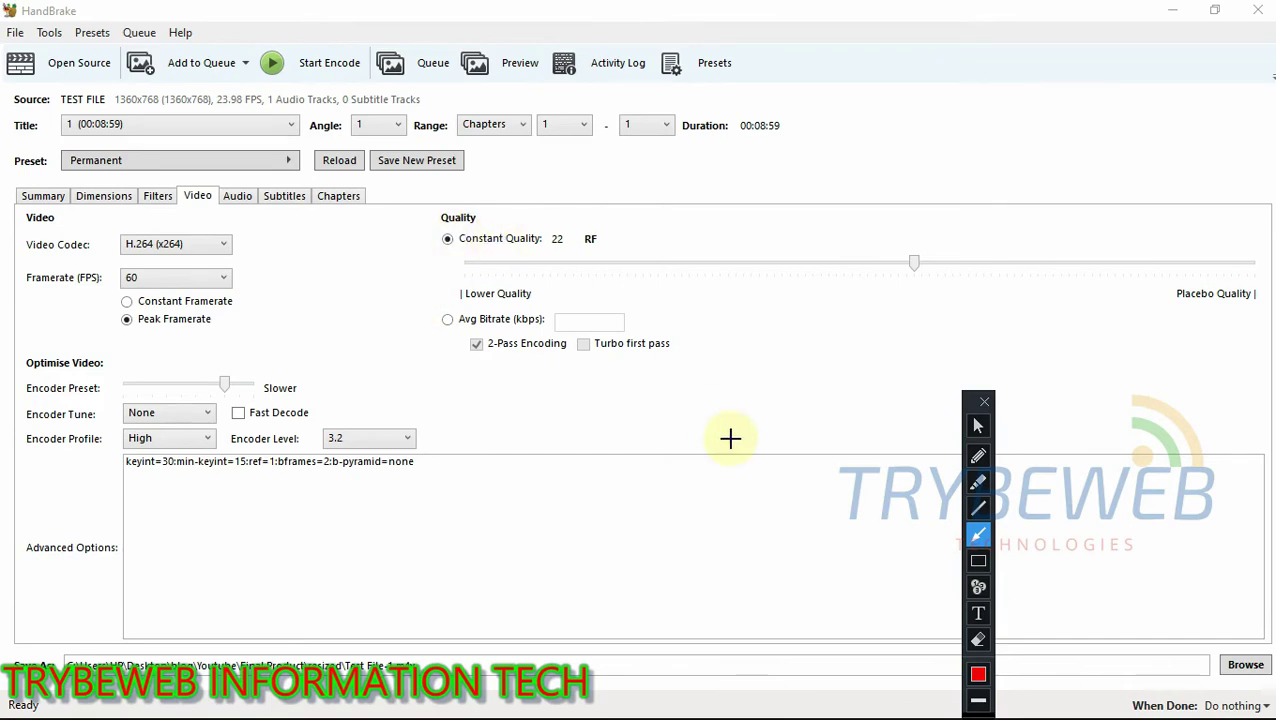
pyautogui.moveTo(909, 411)
pyautogui.mouseDown()
pyautogui.moveTo(917, 302)
pyautogui.moveTo(906, 265)
pyautogui.moveTo(917, 262)
pyautogui.mouseUp()
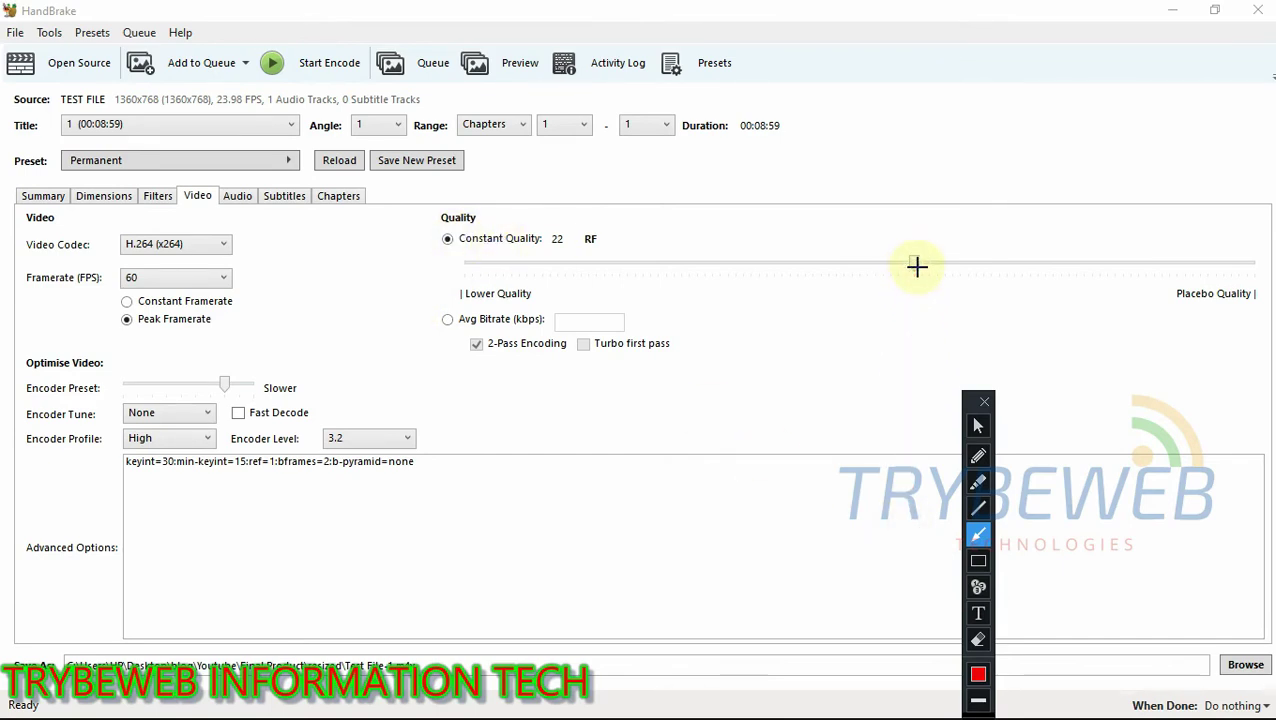
pyautogui.click(978, 426)
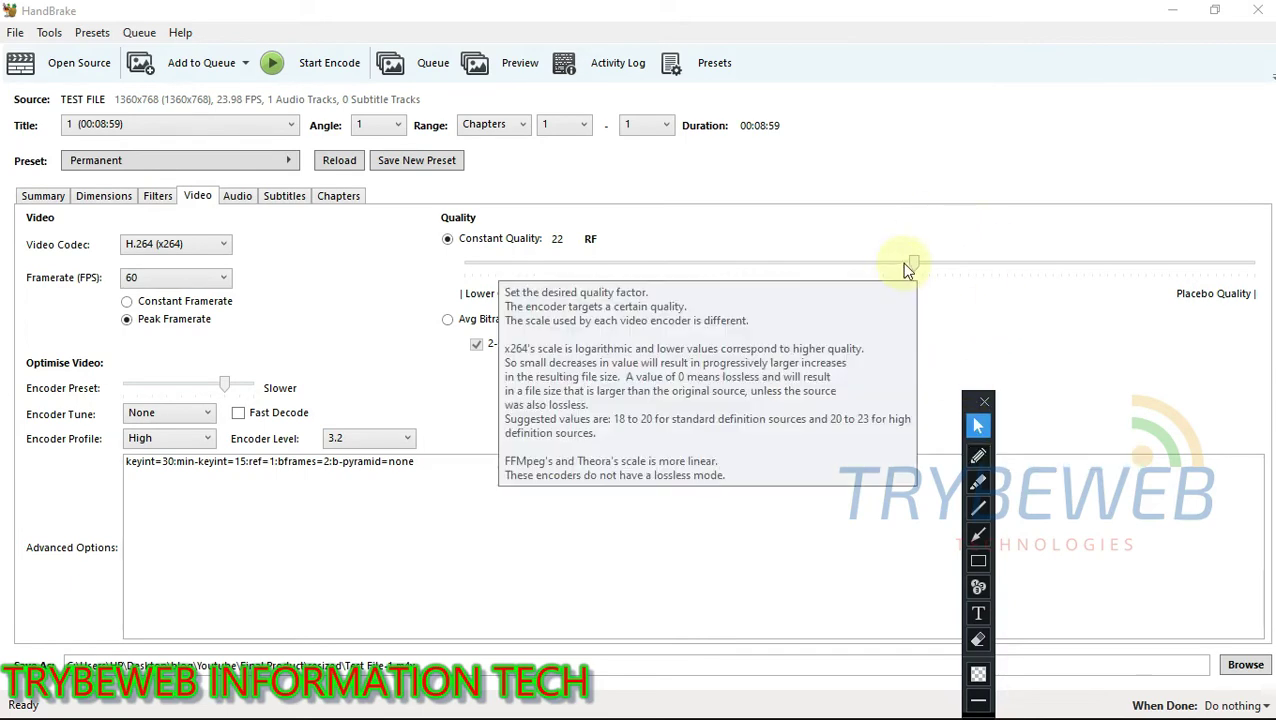
pyautogui.click(905, 266)
pyautogui.moveTo(903, 268); pyautogui.dragTo(897, 265)
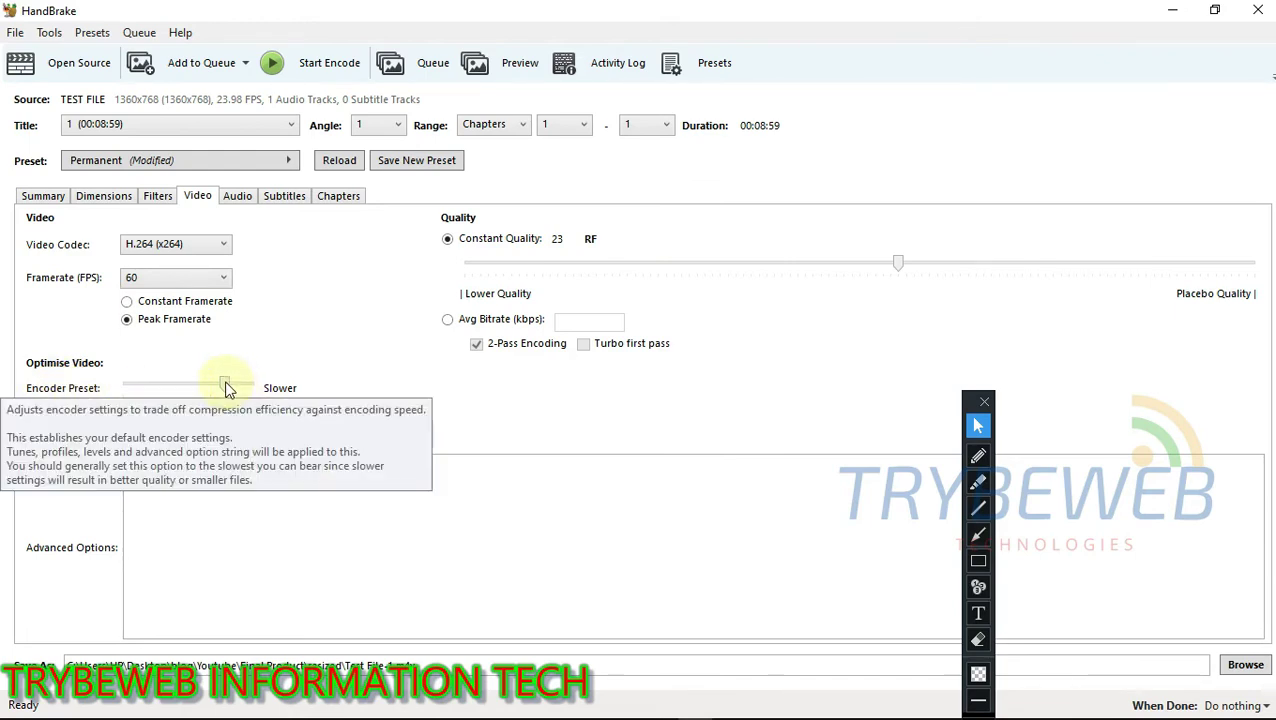
# Try encoder presets from VerySlow down to Fast, then set Medium
pyautogui.moveTo(227, 388)
pyautogui.mouseDown()
pyautogui.moveTo(185, 389)
pyautogui.moveTo(225, 390)
pyautogui.mouseUp()
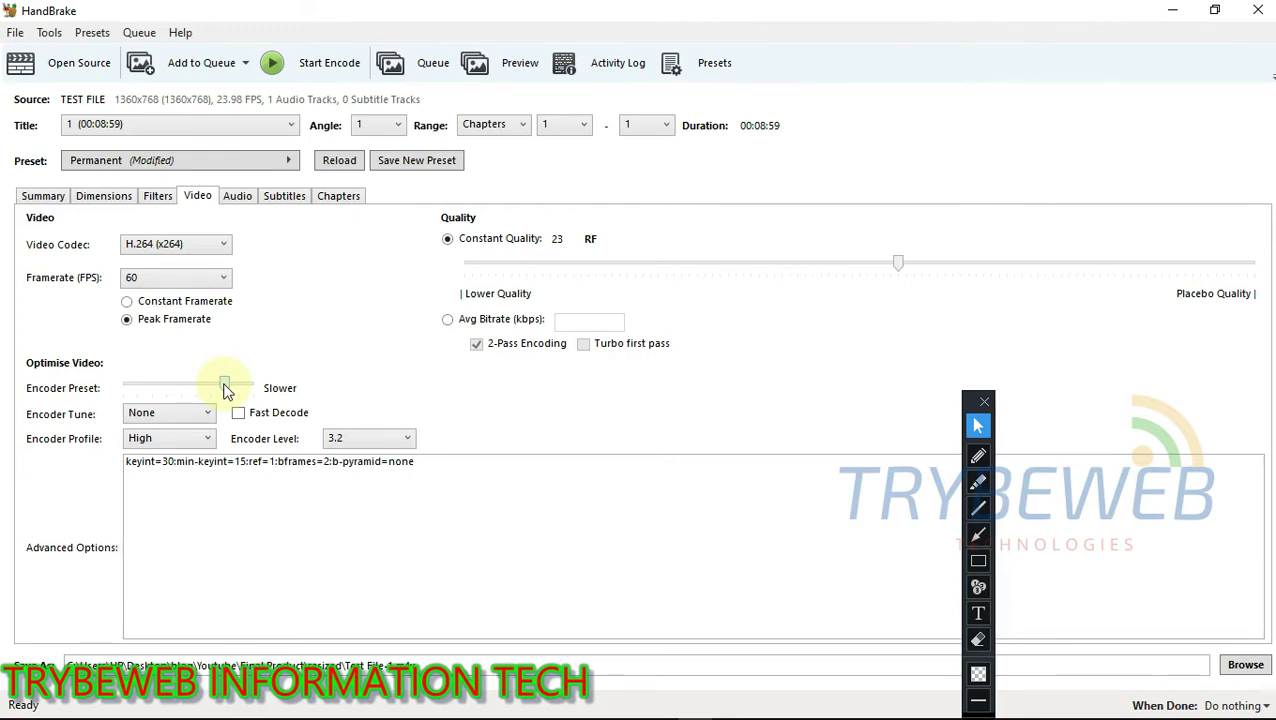
pyautogui.moveTo(225, 390); pyautogui.dragTo(252, 394)
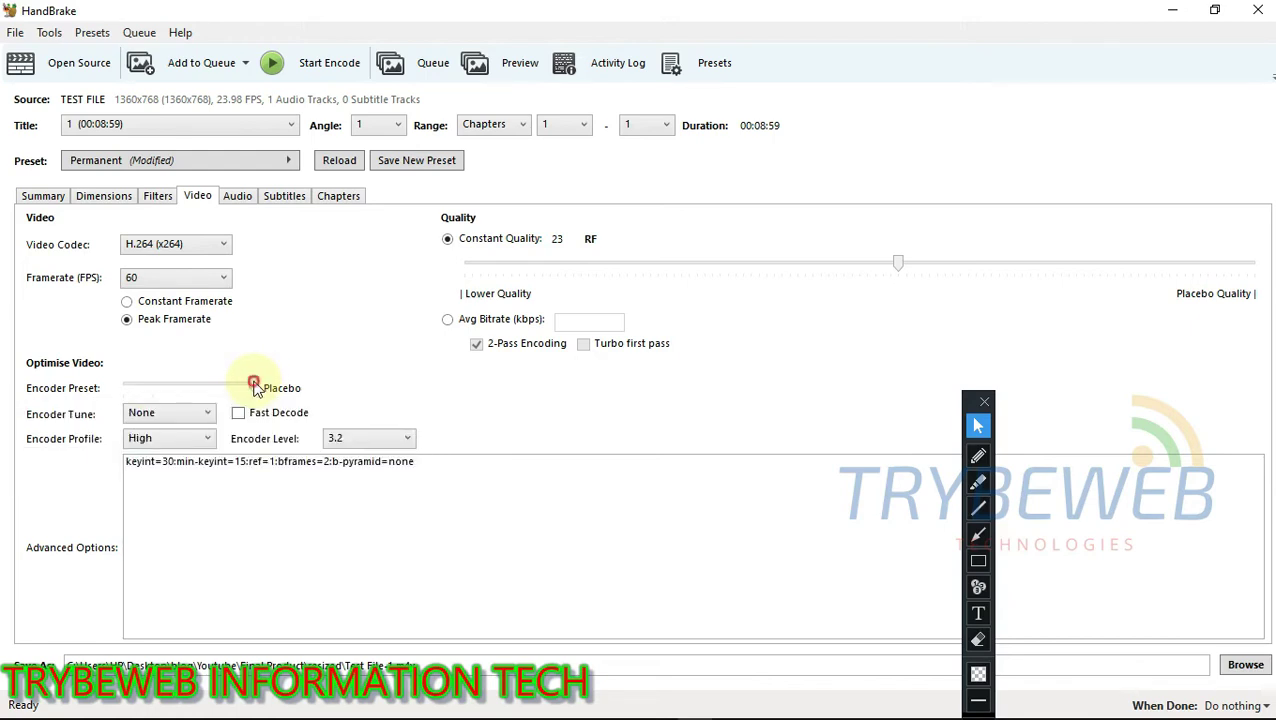
pyautogui.moveTo(255, 389); pyautogui.dragTo(253, 390)
pyautogui.moveTo(240, 388); pyautogui.dragTo(236, 390)
pyautogui.click(125, 388)
pyautogui.click(125, 388)
pyautogui.click(125, 388)
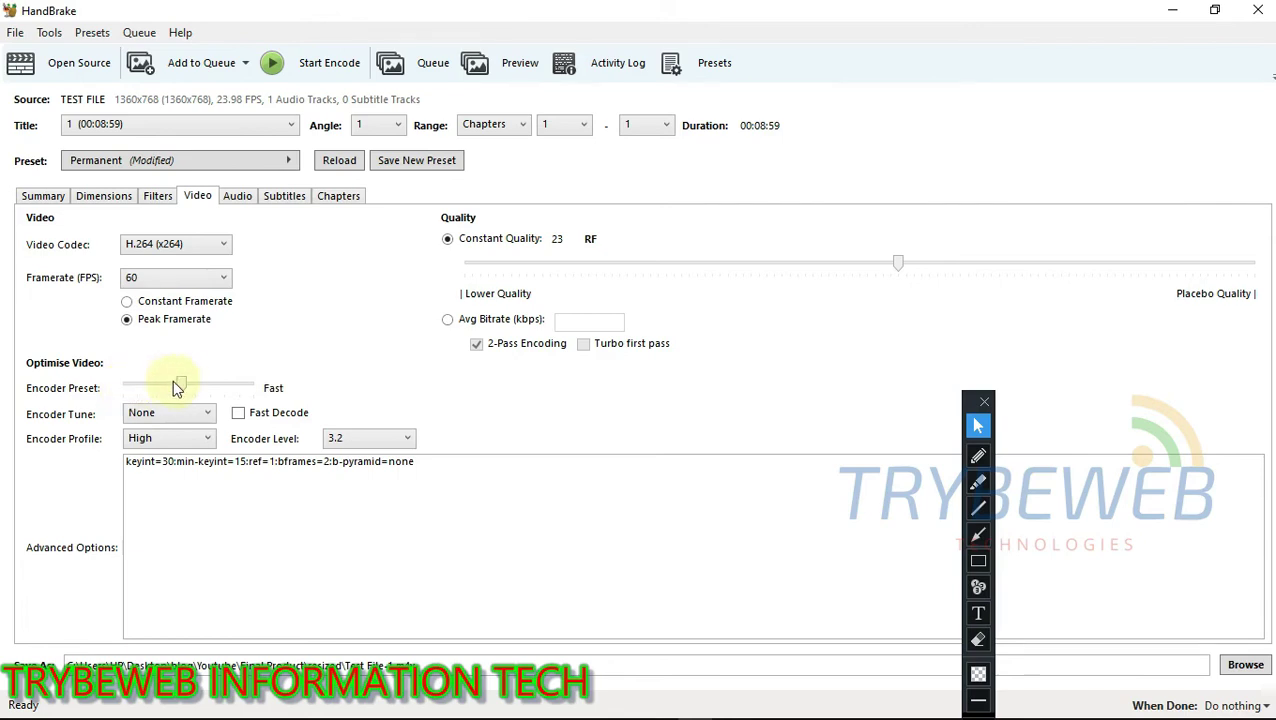
pyautogui.moveTo(187, 388); pyautogui.dragTo(224, 390)
# Push the encoder preset to Placebo and back, finally leaving it on VerySlow
pyautogui.moveTo(225, 387); pyautogui.dragTo(255, 388)
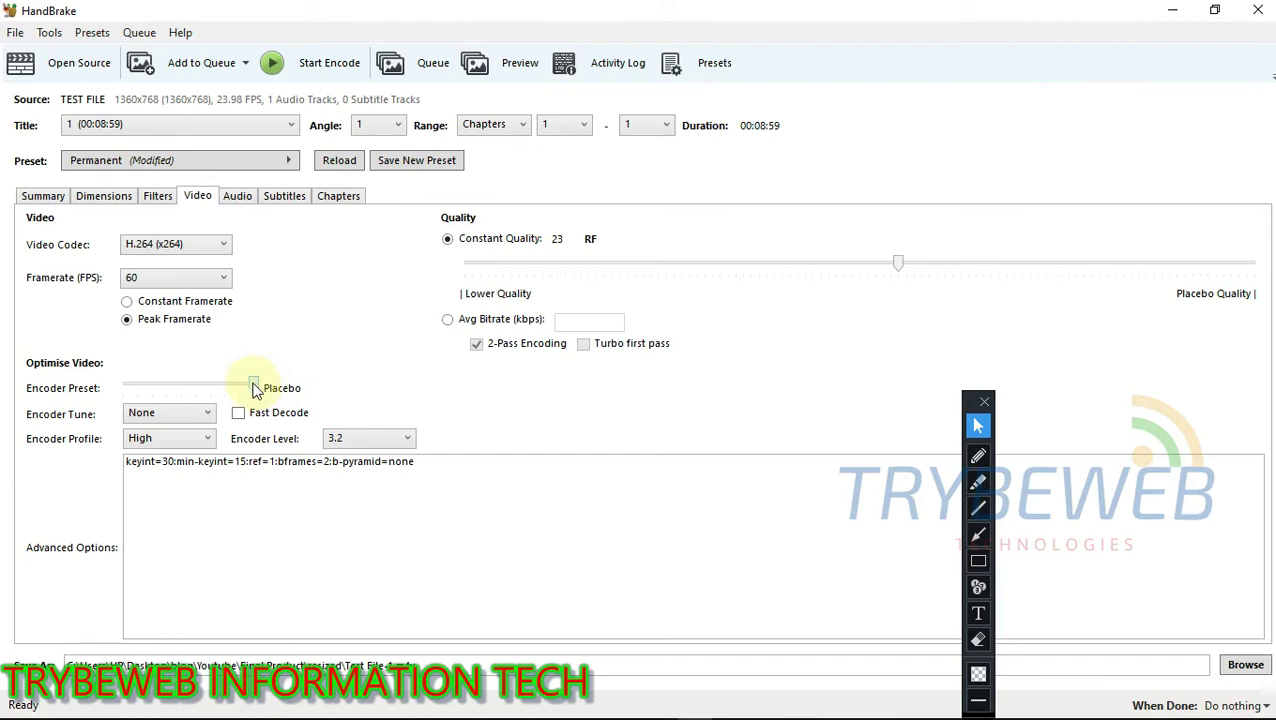
pyautogui.moveTo(255, 388); pyautogui.dragTo(220, 392)
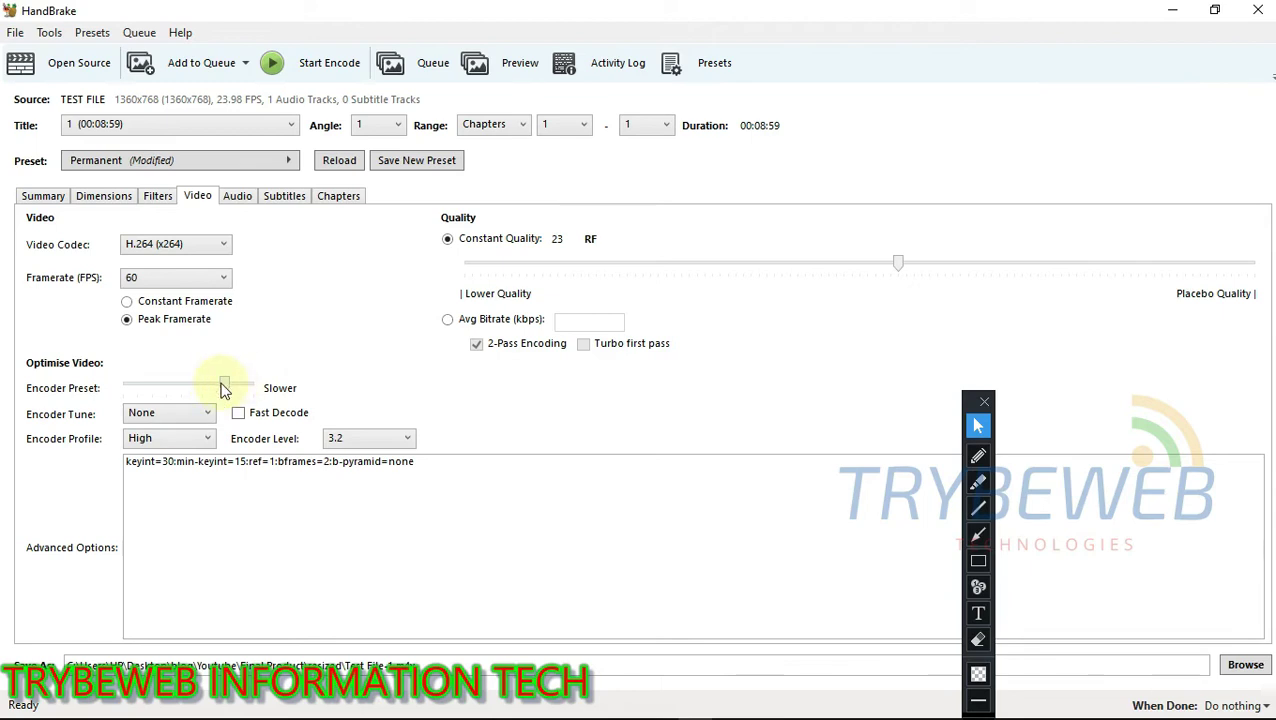
pyautogui.moveTo(228, 390); pyautogui.dragTo(253, 388)
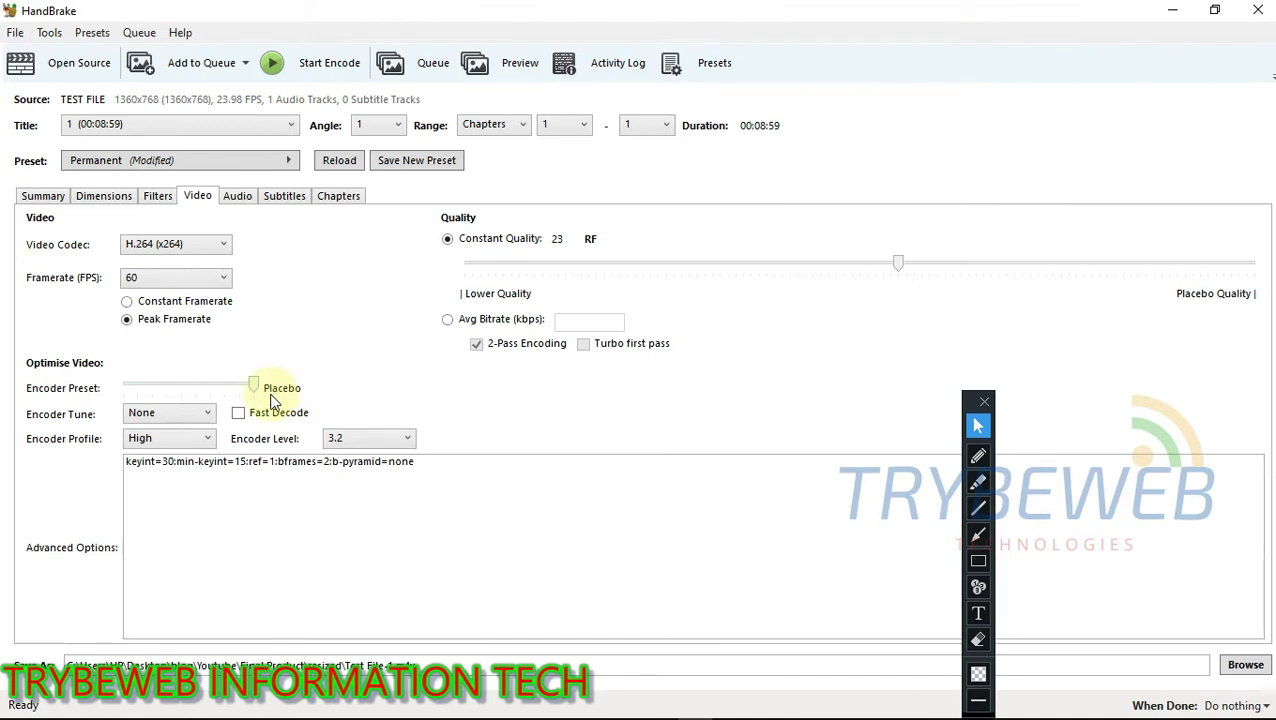
pyautogui.moveTo(255, 389)
pyautogui.mouseDown()
pyautogui.moveTo(232, 390)
pyautogui.moveTo(250, 390)
pyautogui.mouseUp()
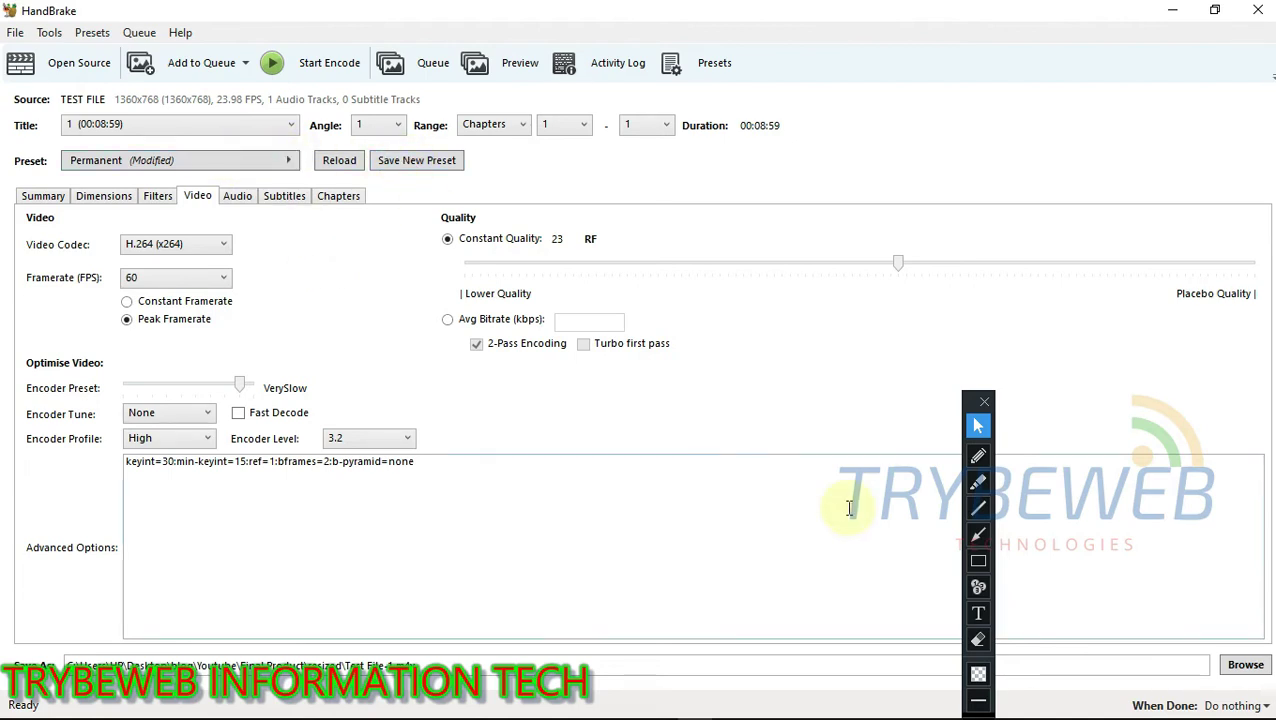
pyautogui.click(966, 561)
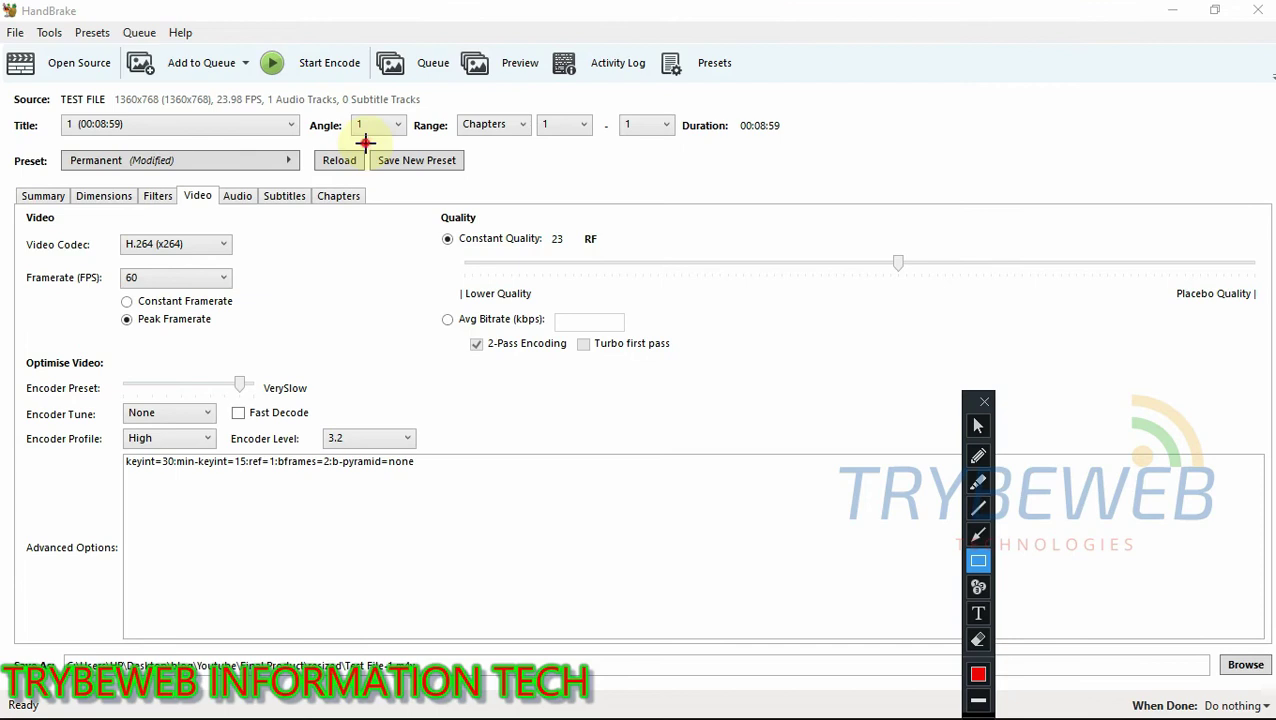
pyautogui.moveTo(365, 141)
pyautogui.mouseDown()
pyautogui.moveTo(447, 185)
pyautogui.moveTo(476, 174)
pyautogui.moveTo(477, 186)
pyautogui.mouseUp()
pyautogui.click(980, 428)
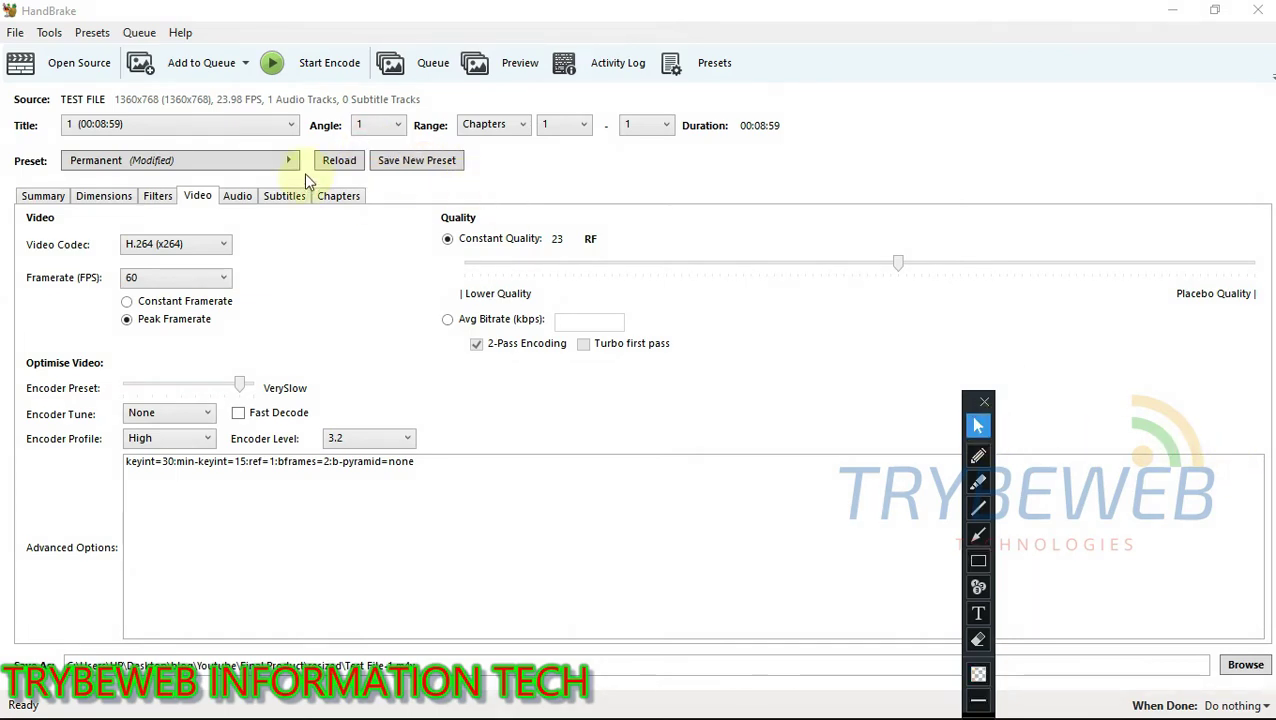
# Add the current settings as custom preset 'TUTORIAL YOUTUBE', fixing a name typo, then view the Summary
pyautogui.click(430, 166)
pyautogui.click(656, 284)
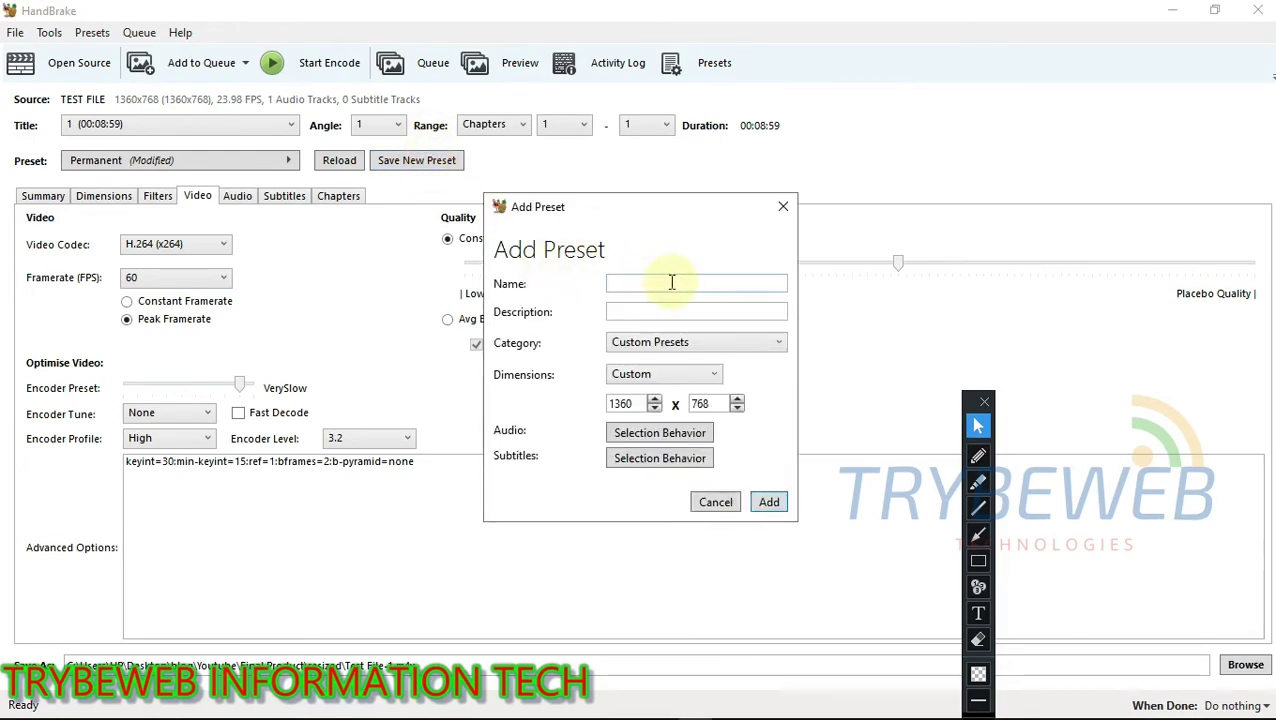
pyautogui.click(669, 281)
pyautogui.write('TUTORIA')
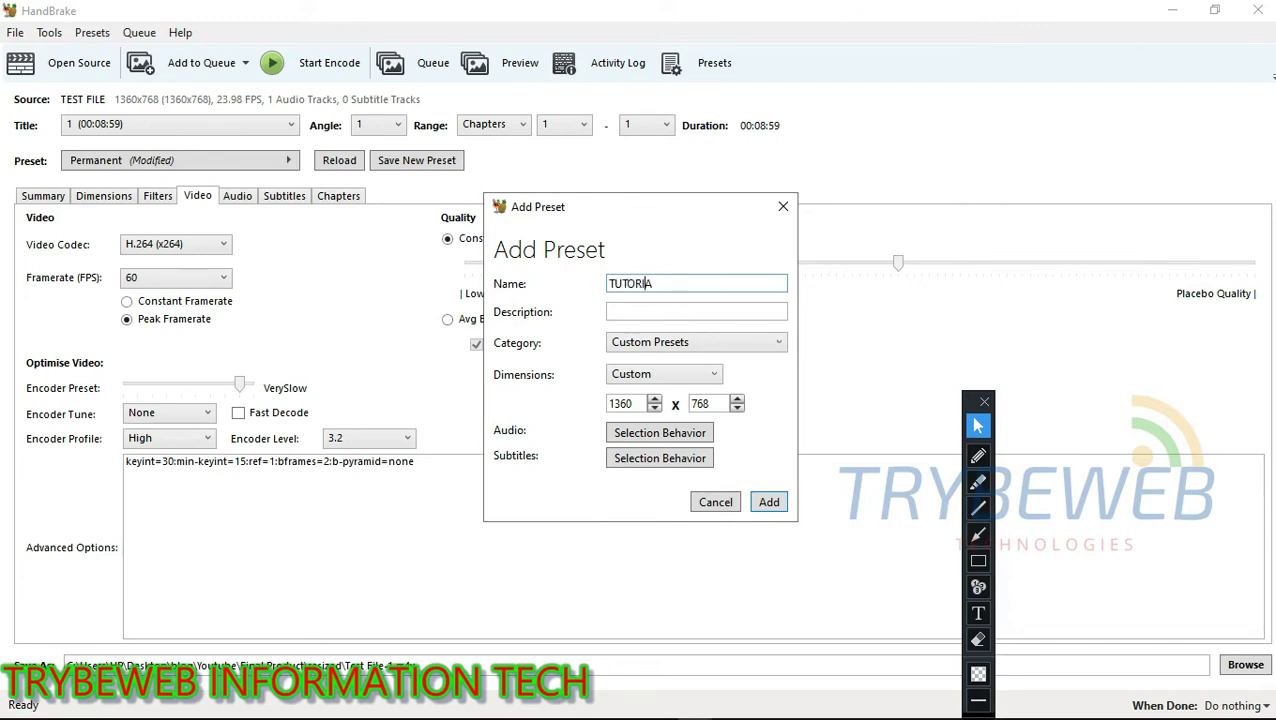
pyautogui.write('L YOUTUBE')
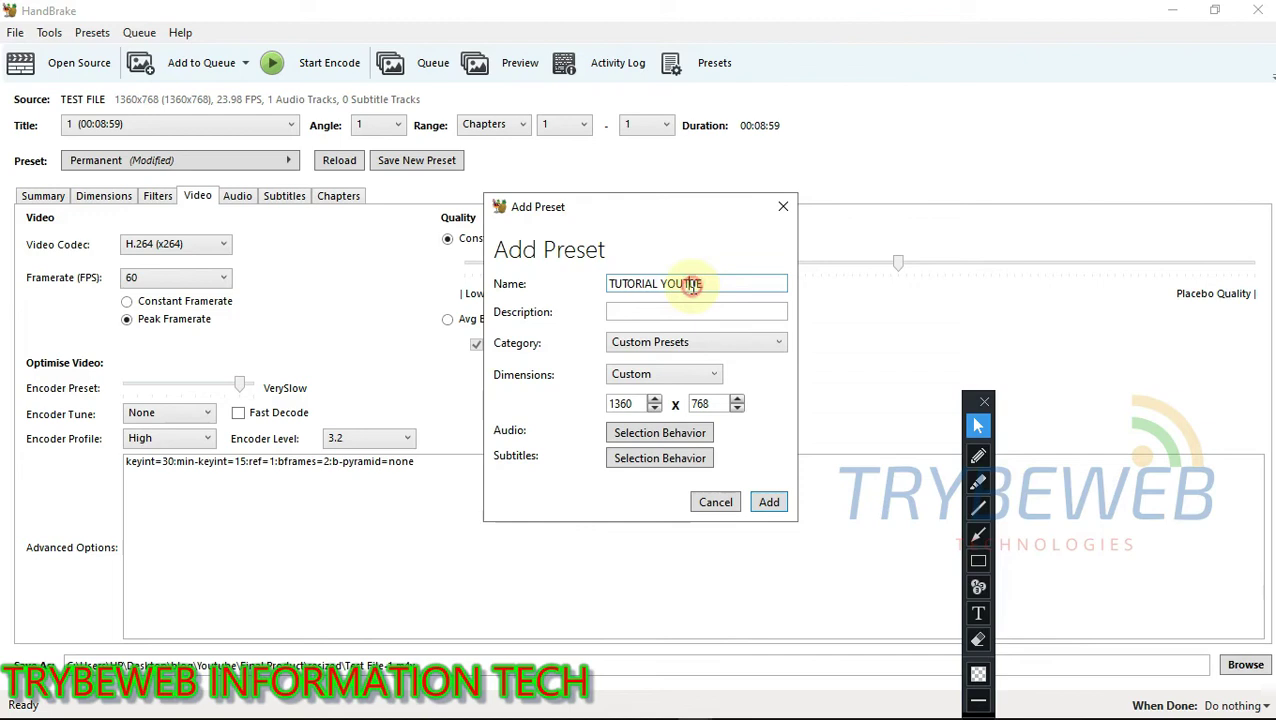
pyautogui.press('BackSpace')
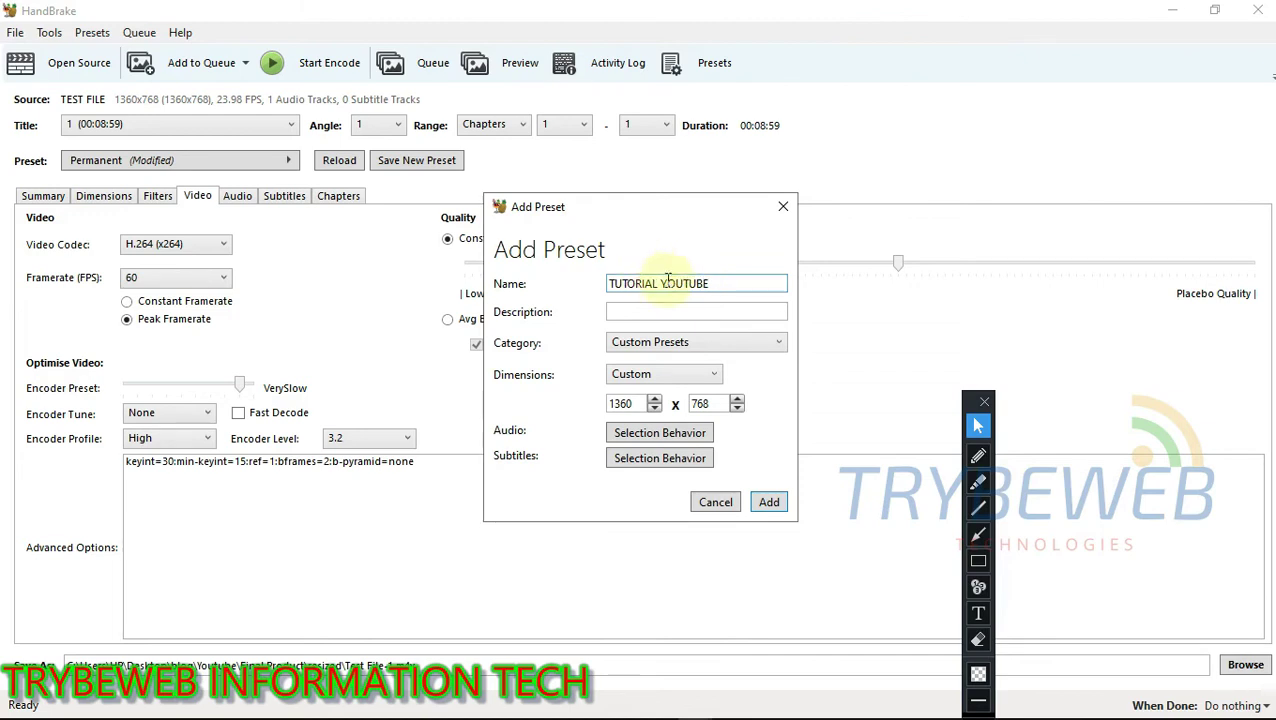
pyautogui.click(770, 503)
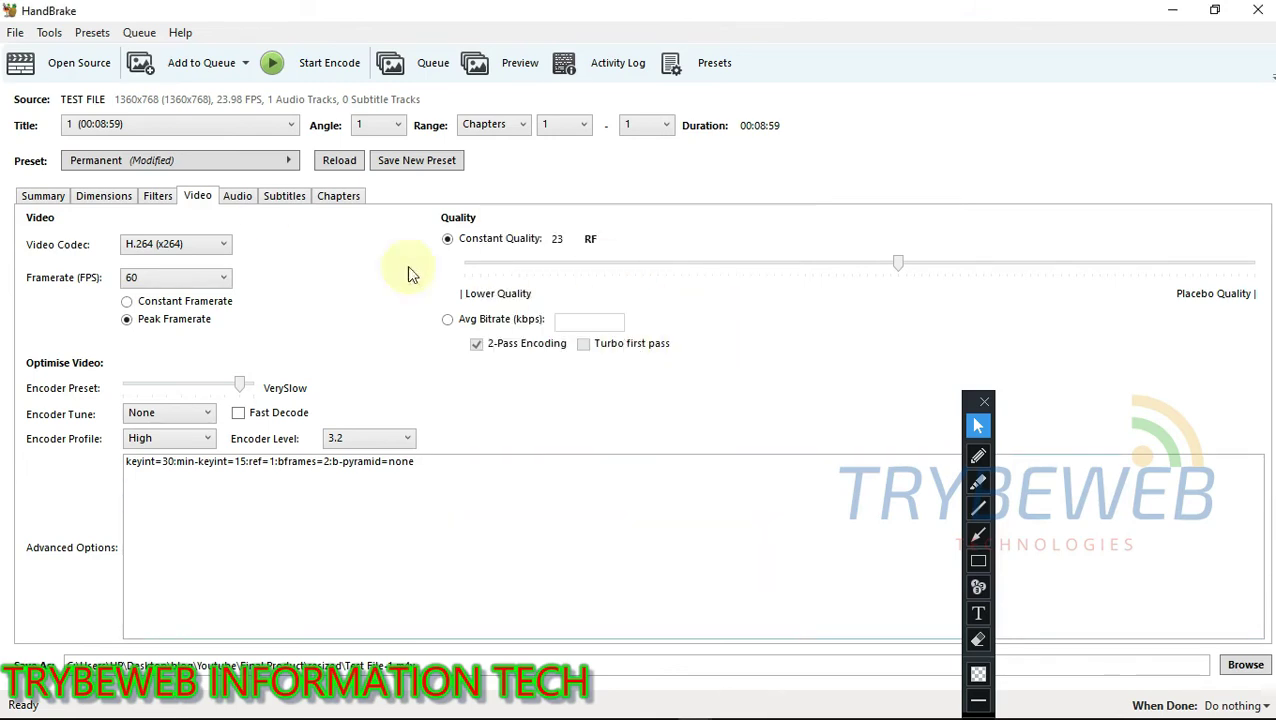
pyautogui.click(43, 196)
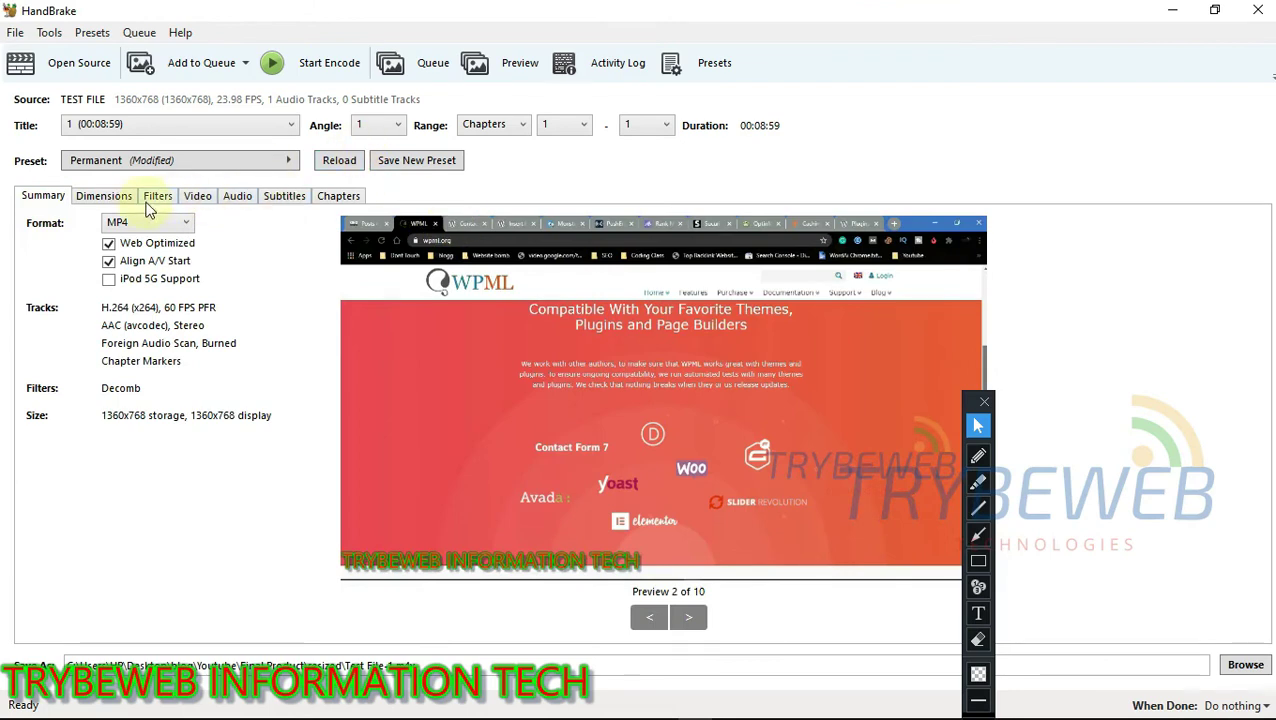
# On the Video tab, push constant quality toward highest and set the frame rate to 48
pyautogui.click(199, 197)
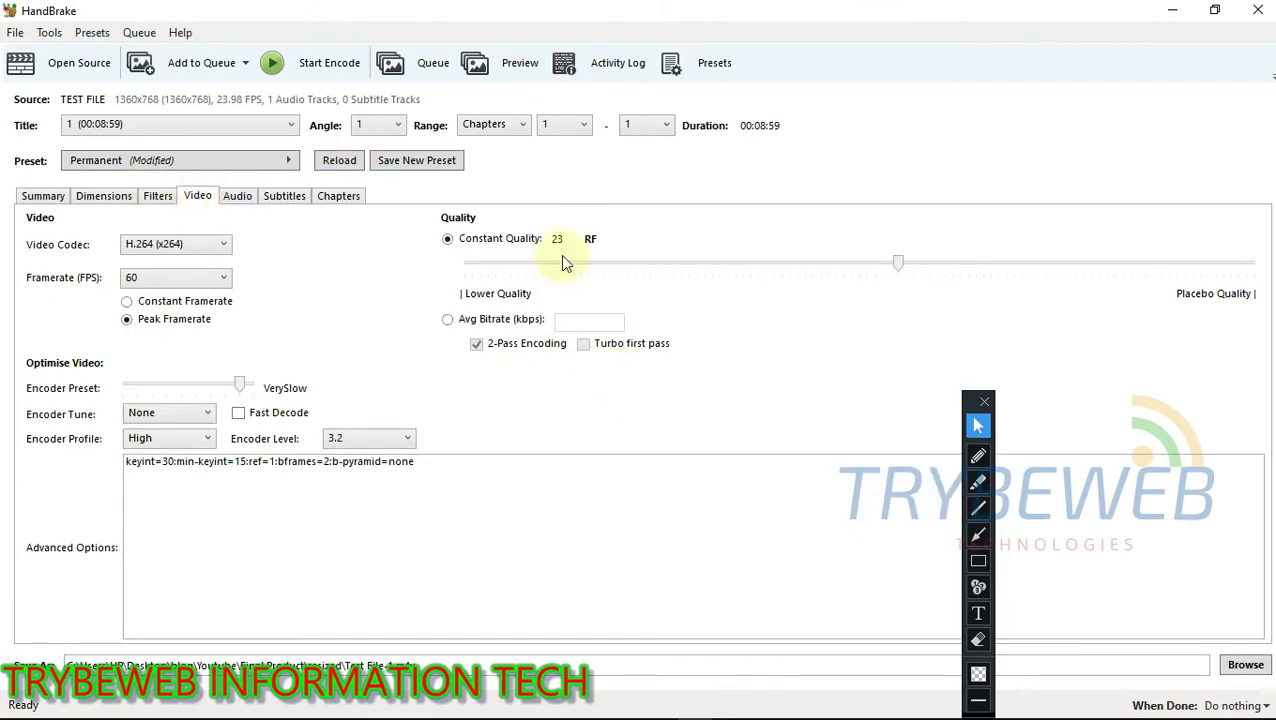
pyautogui.click(490, 278)
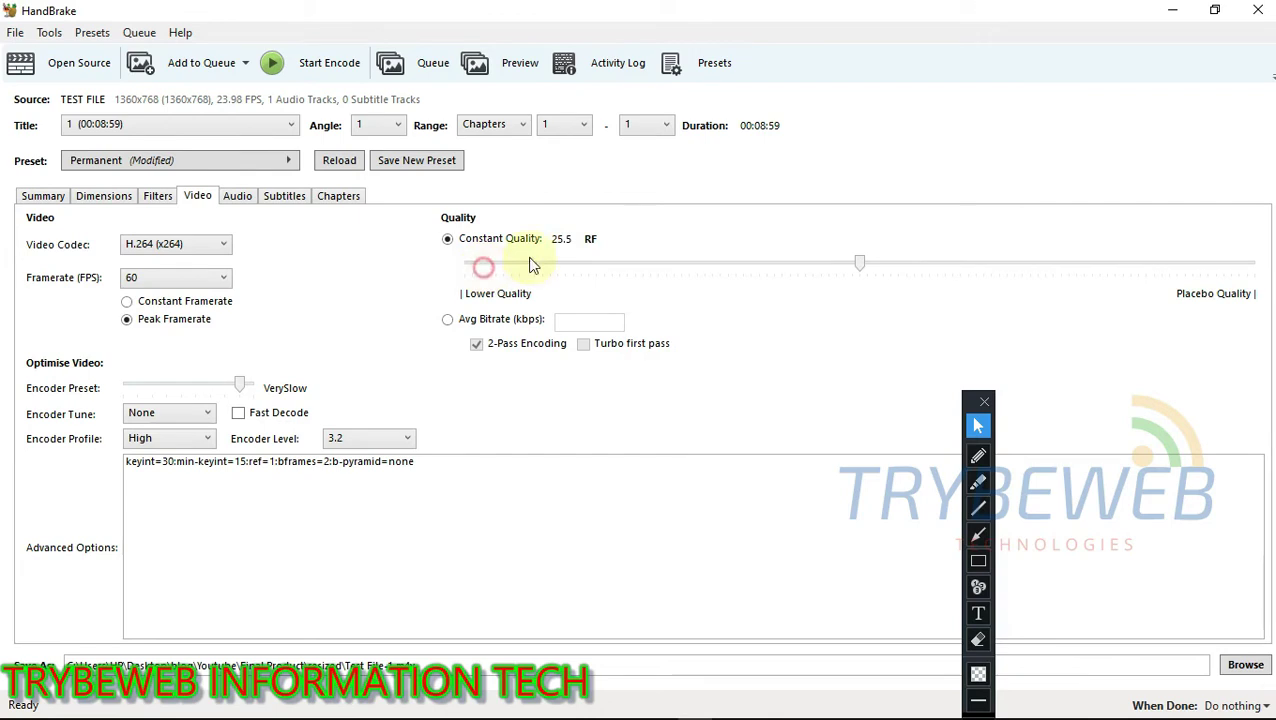
pyautogui.moveTo(857, 263); pyautogui.dragTo(1200, 265)
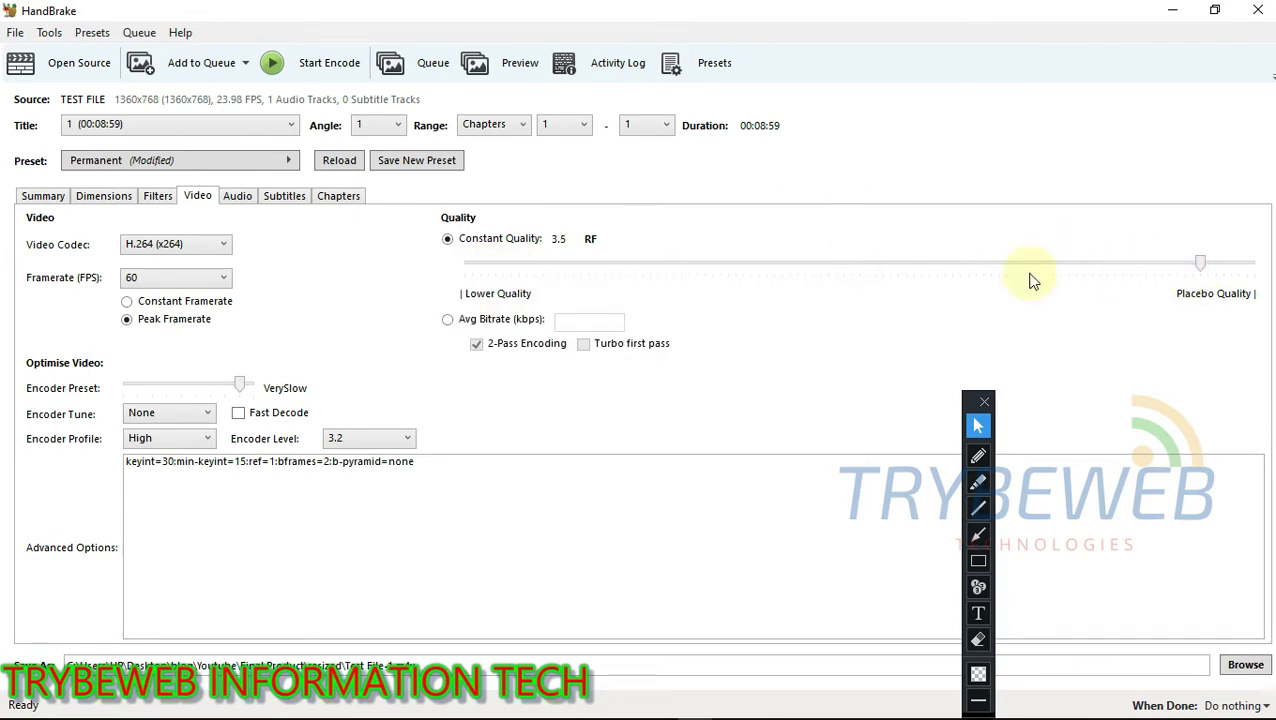
pyautogui.click(167, 277)
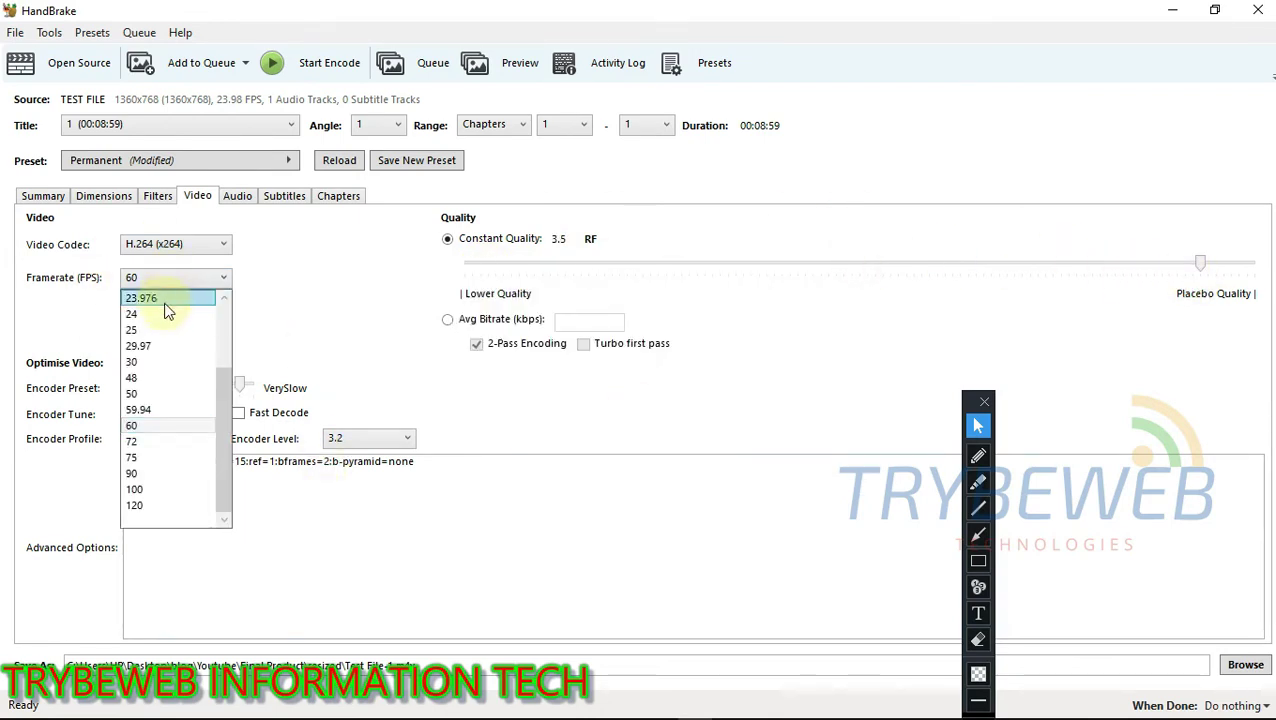
pyautogui.click(157, 385)
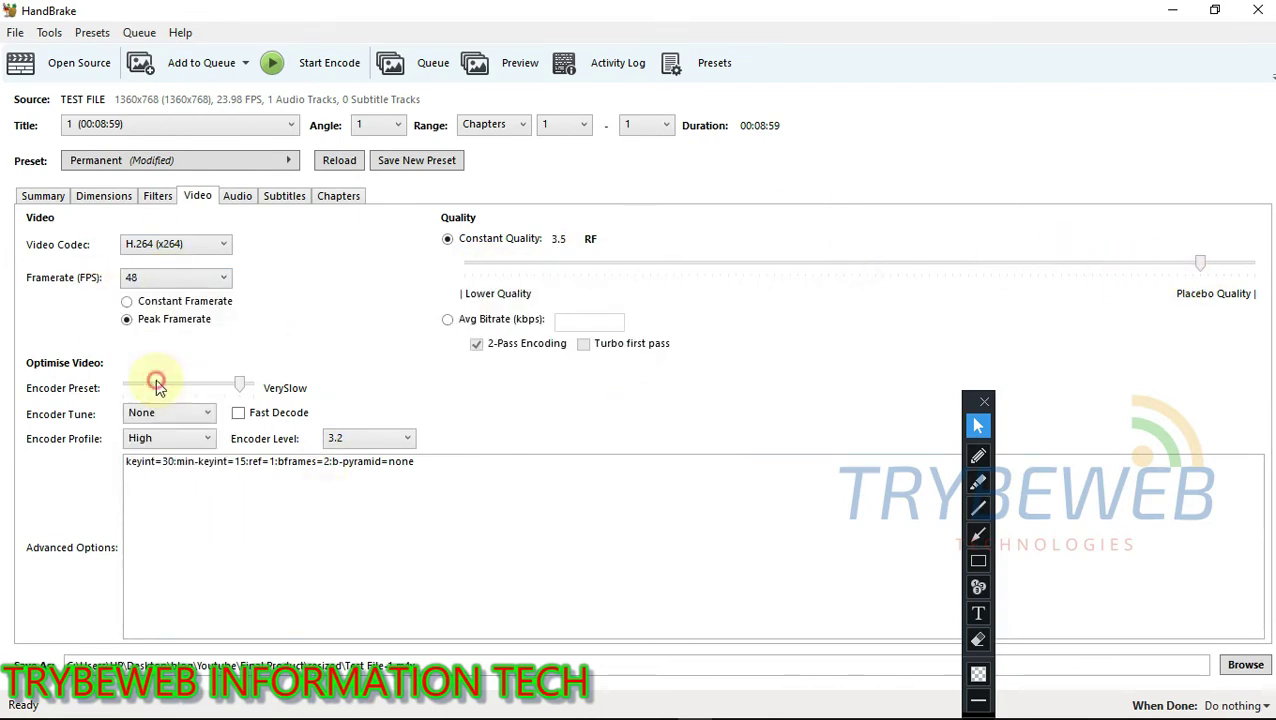
# Apply the Custom Presets > TUTORIAL YOUTUBE preset and start encoding TEST FILE
pyautogui.click(195, 168)
pyautogui.moveTo(376, 170)
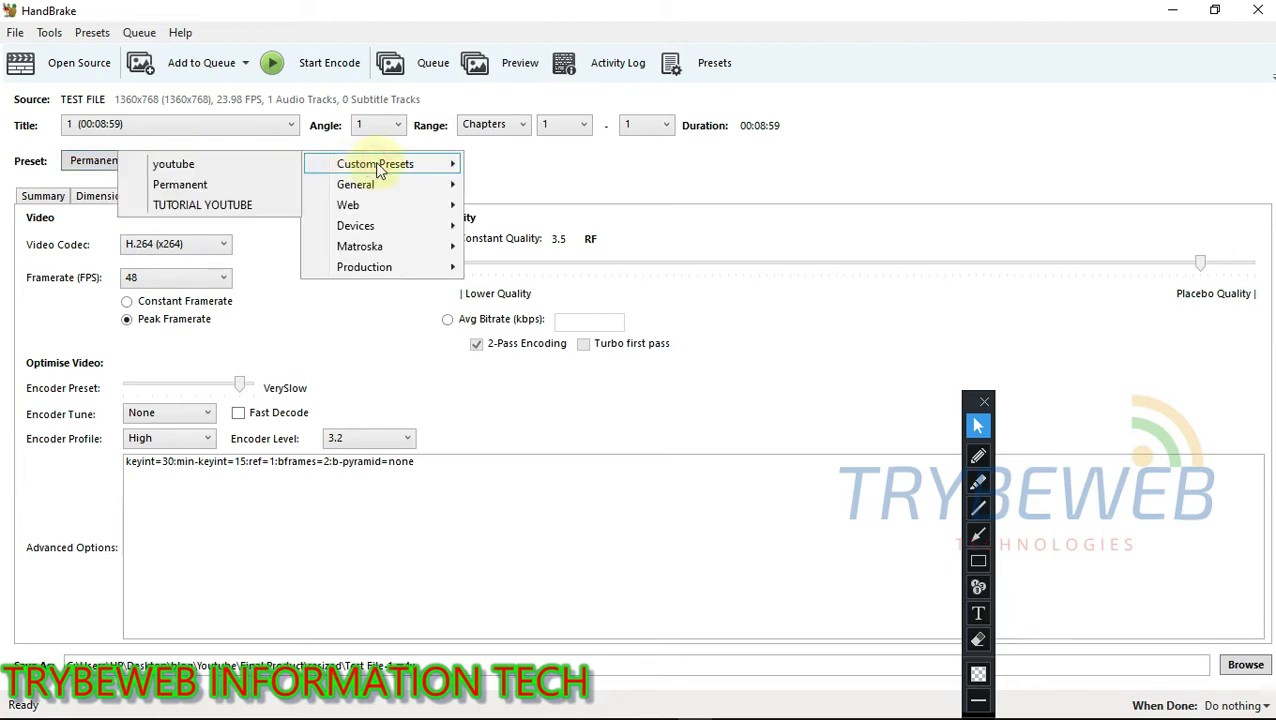
pyautogui.click(252, 205)
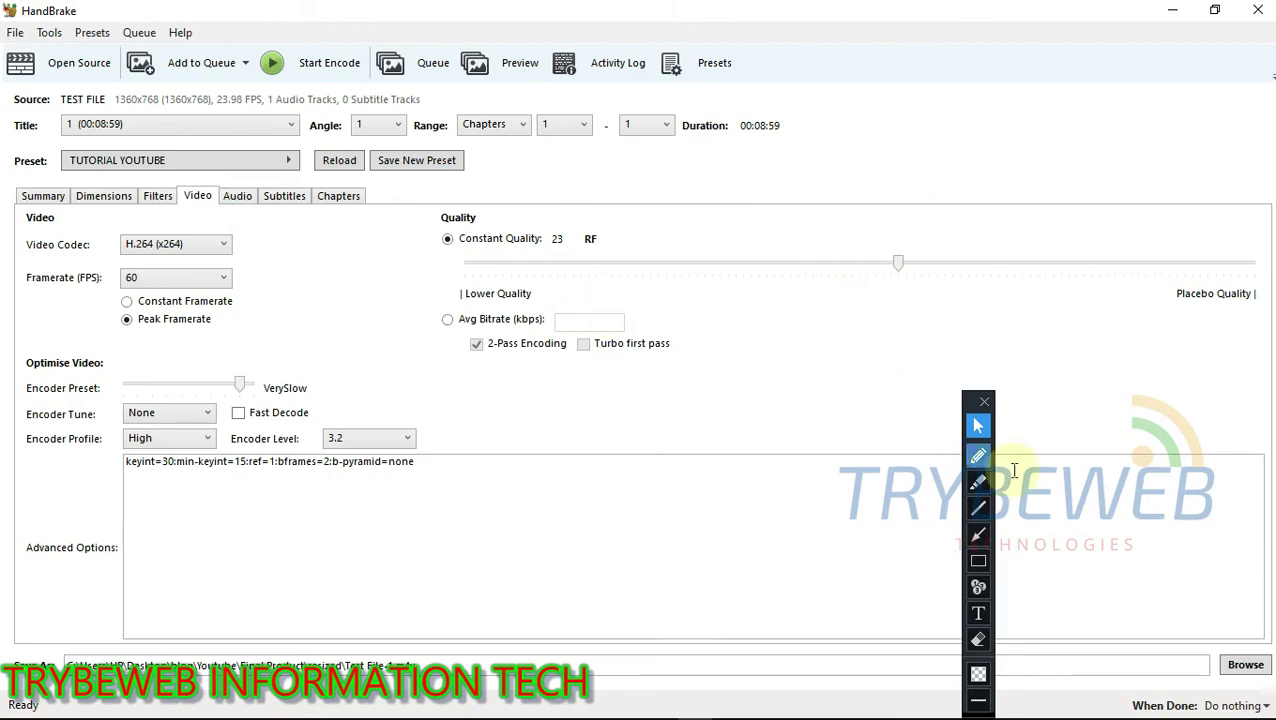
pyautogui.moveTo(975, 405); pyautogui.dragTo(968, 272)
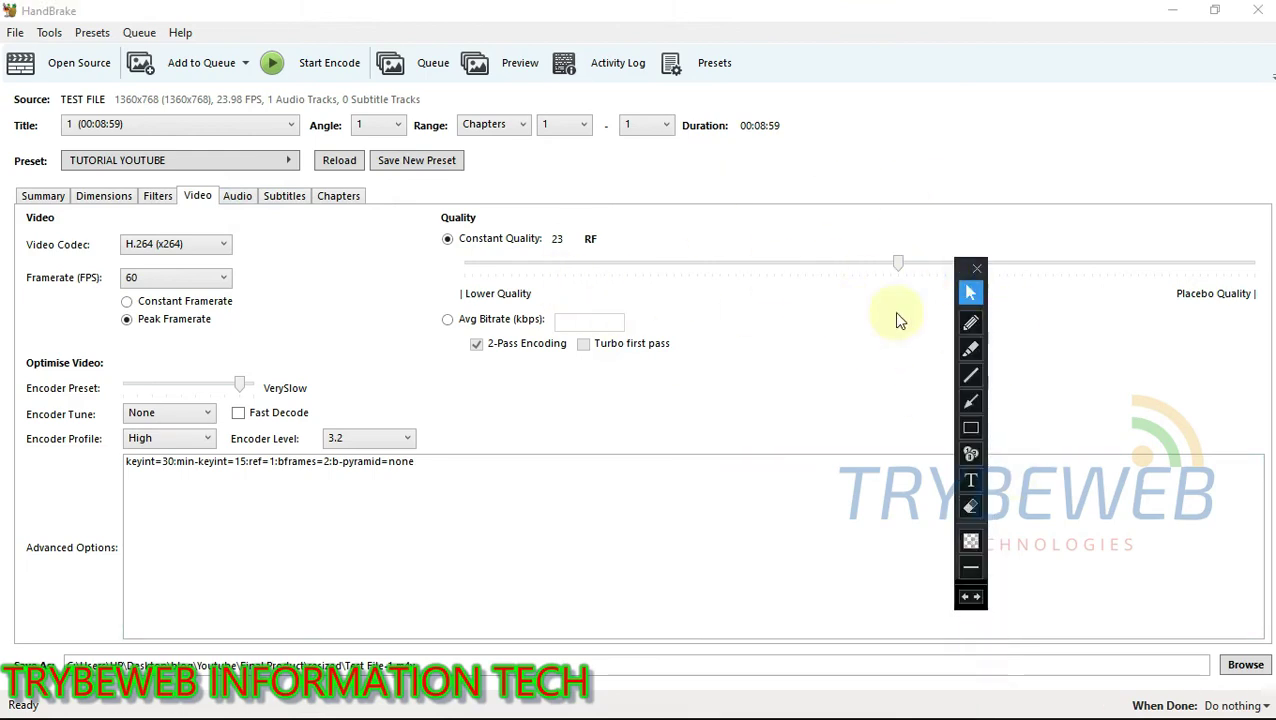
pyautogui.click(970, 427)
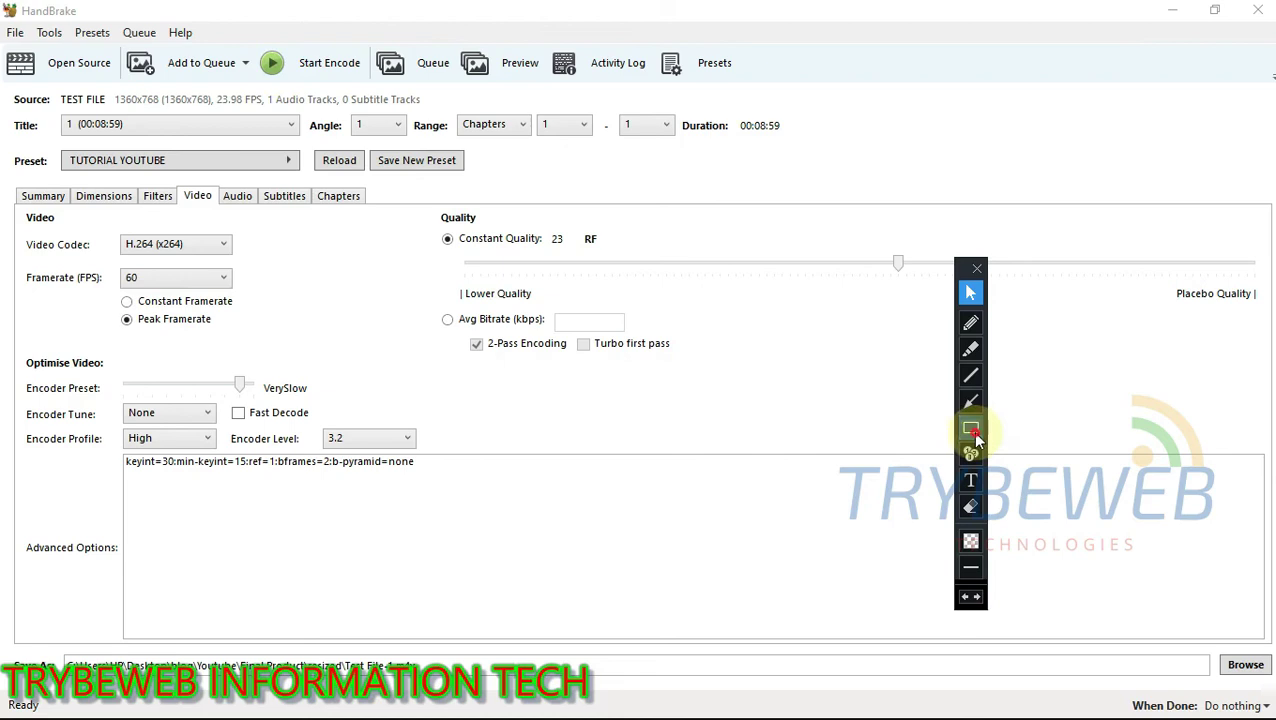
pyautogui.moveTo(241, 40)
pyautogui.mouseDown()
pyautogui.moveTo(370, 60)
pyautogui.moveTo(372, 82)
pyautogui.mouseUp()
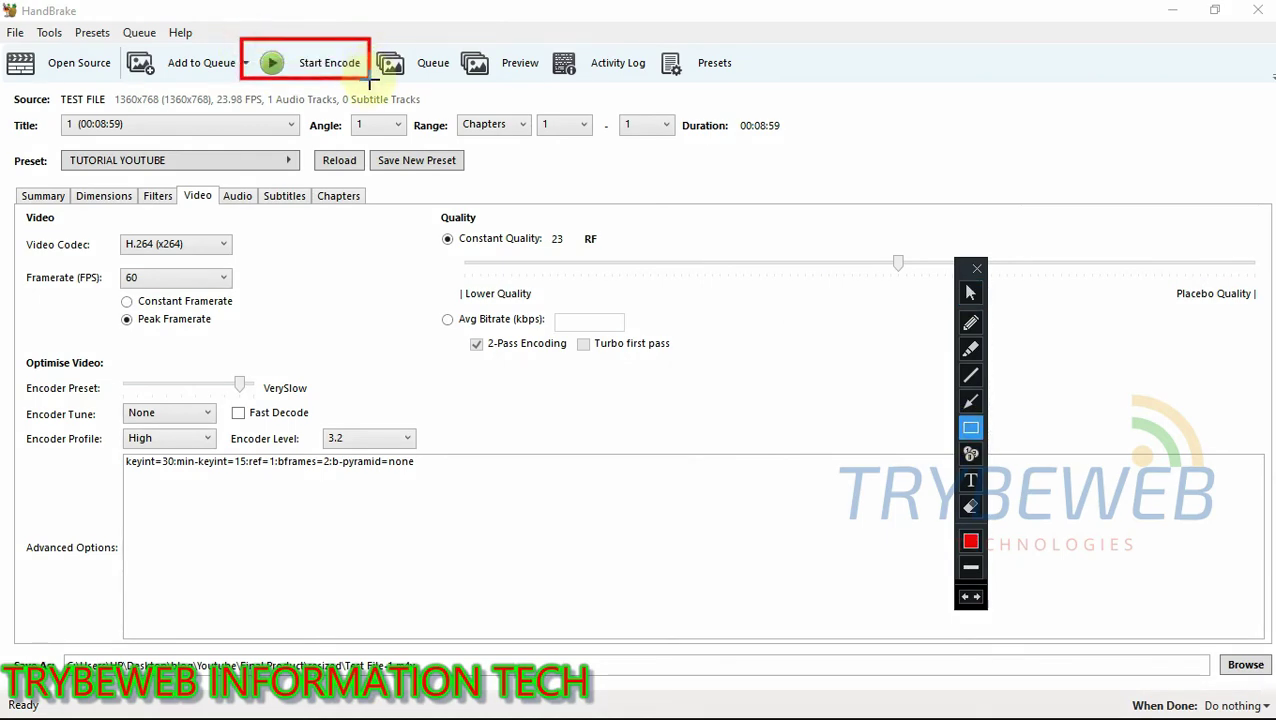
pyautogui.click(968, 292)
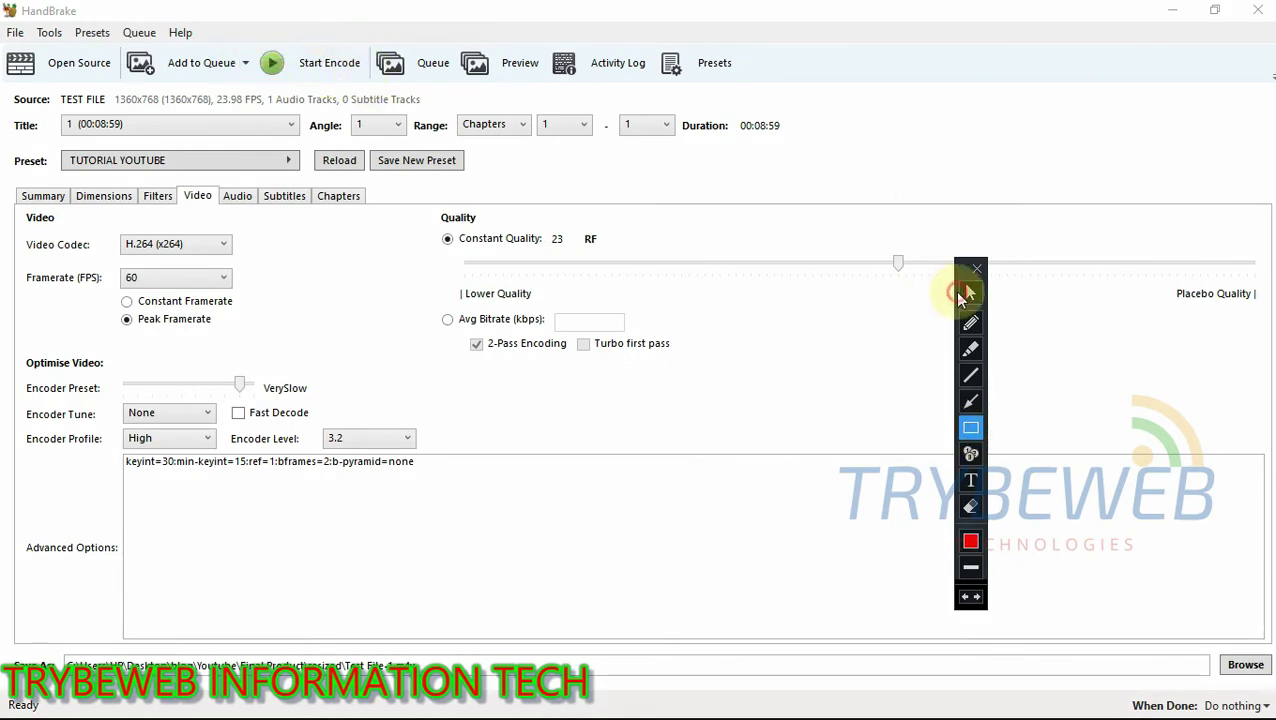
pyautogui.click(315, 65)
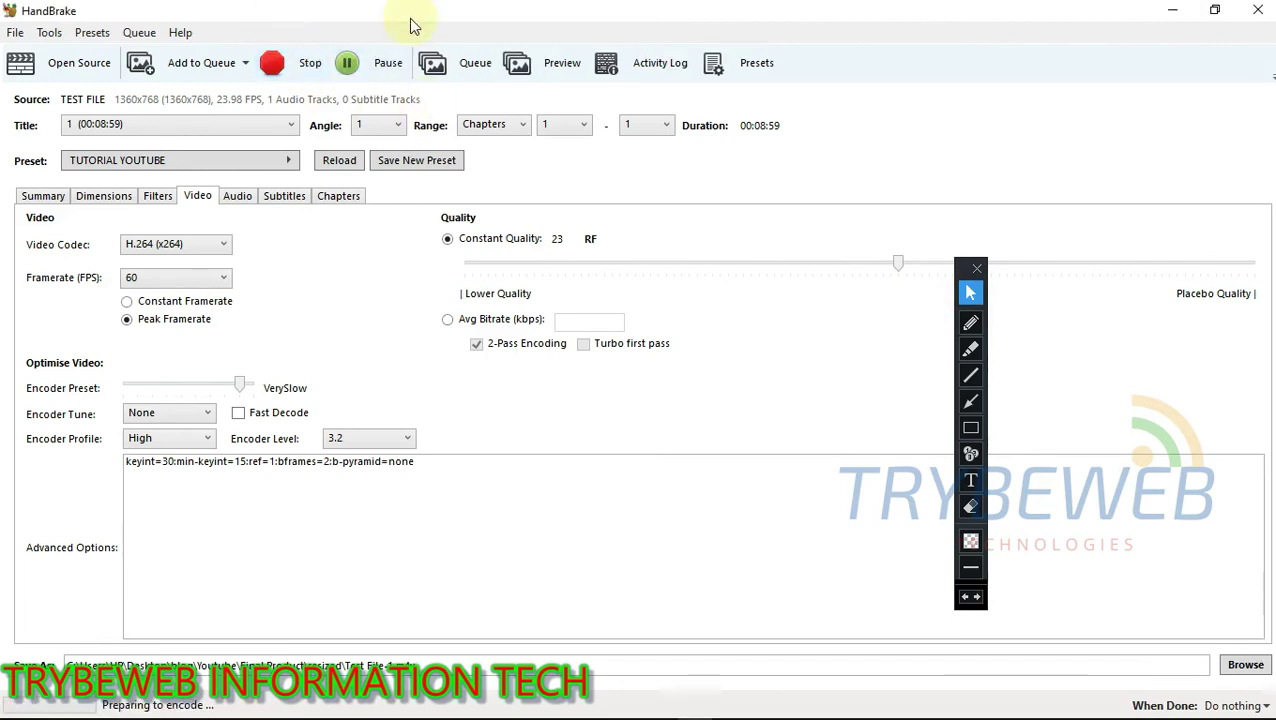
# Let the TEST FILE encode run until the queue finishes, then close HandBrake
pyautogui.click(970, 401)
pyautogui.moveTo(545, 549)
pyautogui.mouseDown()
pyautogui.moveTo(142, 660)
pyautogui.moveTo(62, 703)
pyautogui.moveTo(95, 680)
pyautogui.mouseUp()
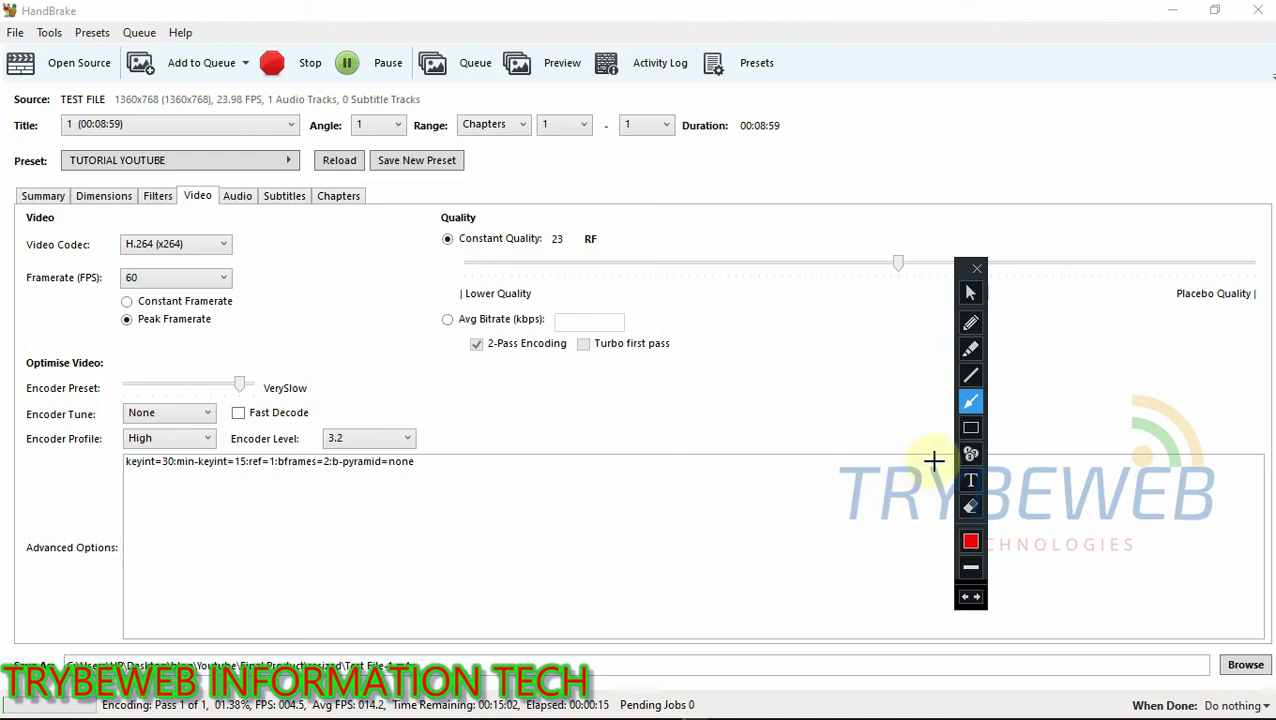
pyautogui.click(971, 429)
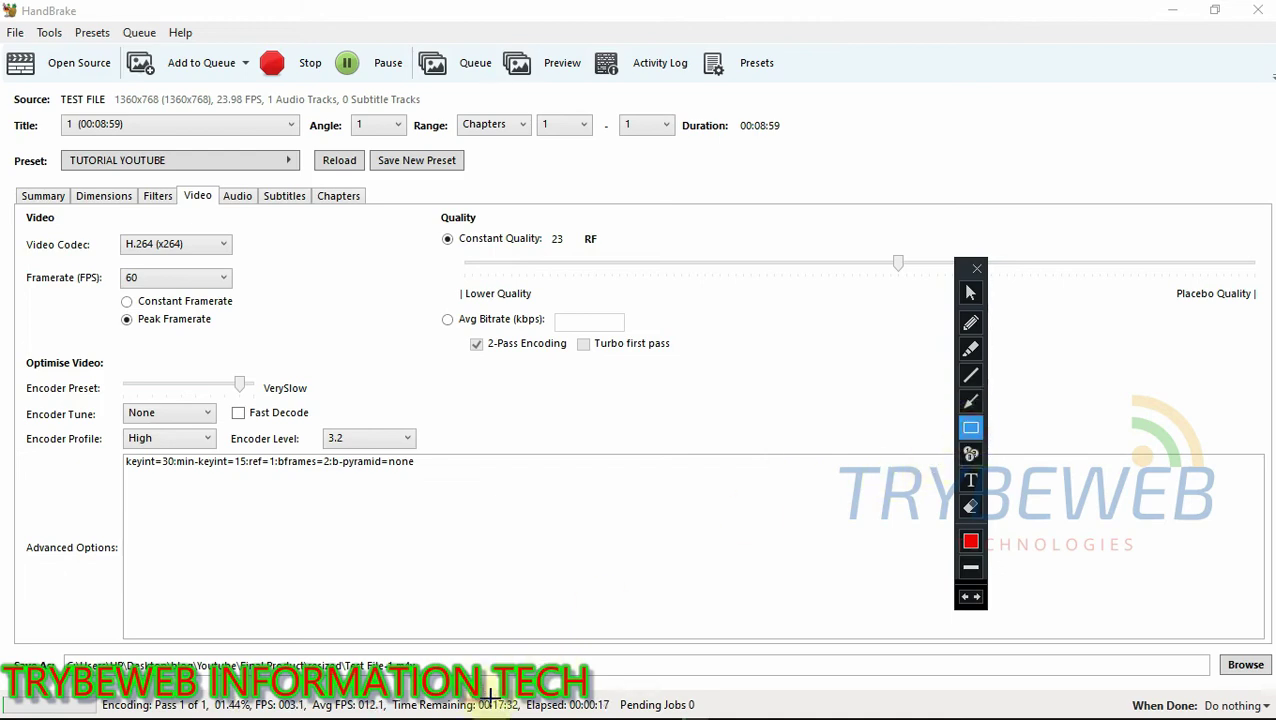
pyautogui.moveTo(472, 692); pyautogui.dragTo(527, 709)
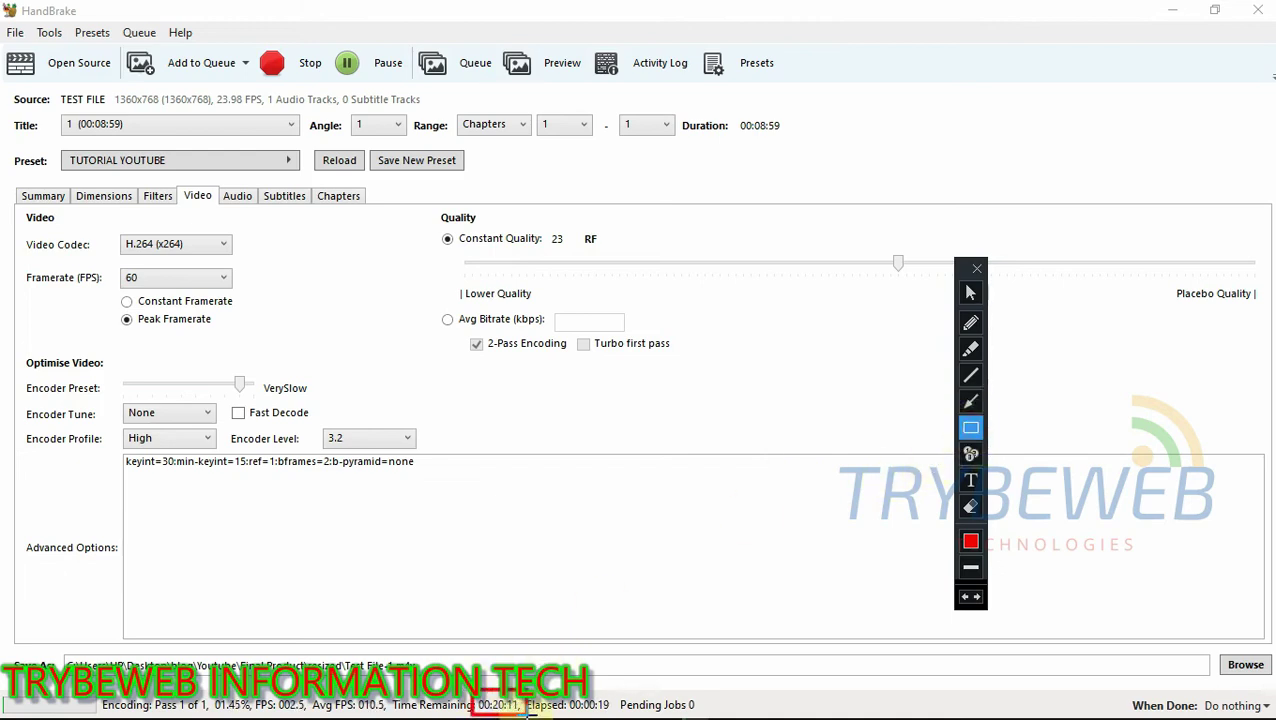
pyautogui.click(968, 293)
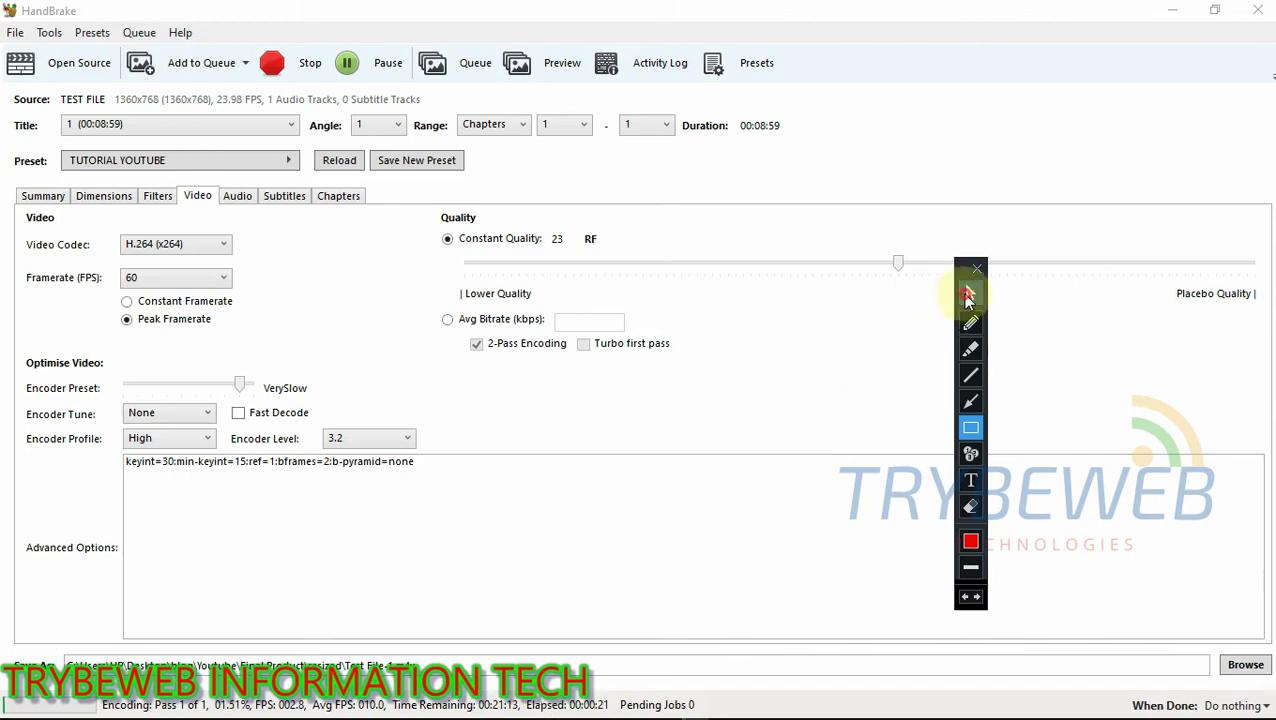
pyautogui.click(971, 405)
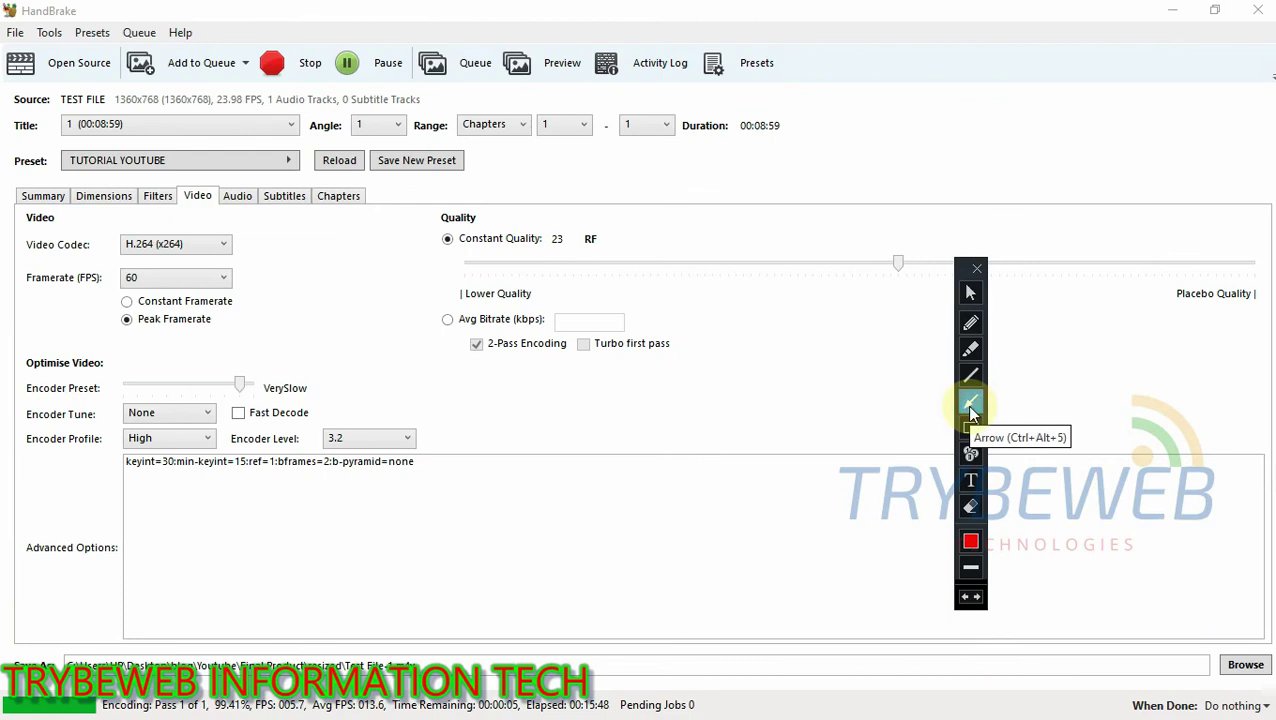
pyautogui.moveTo(672, 594); pyautogui.dragTo(640, 616)
pyautogui.moveTo(621, 671); pyautogui.dragTo(598, 692)
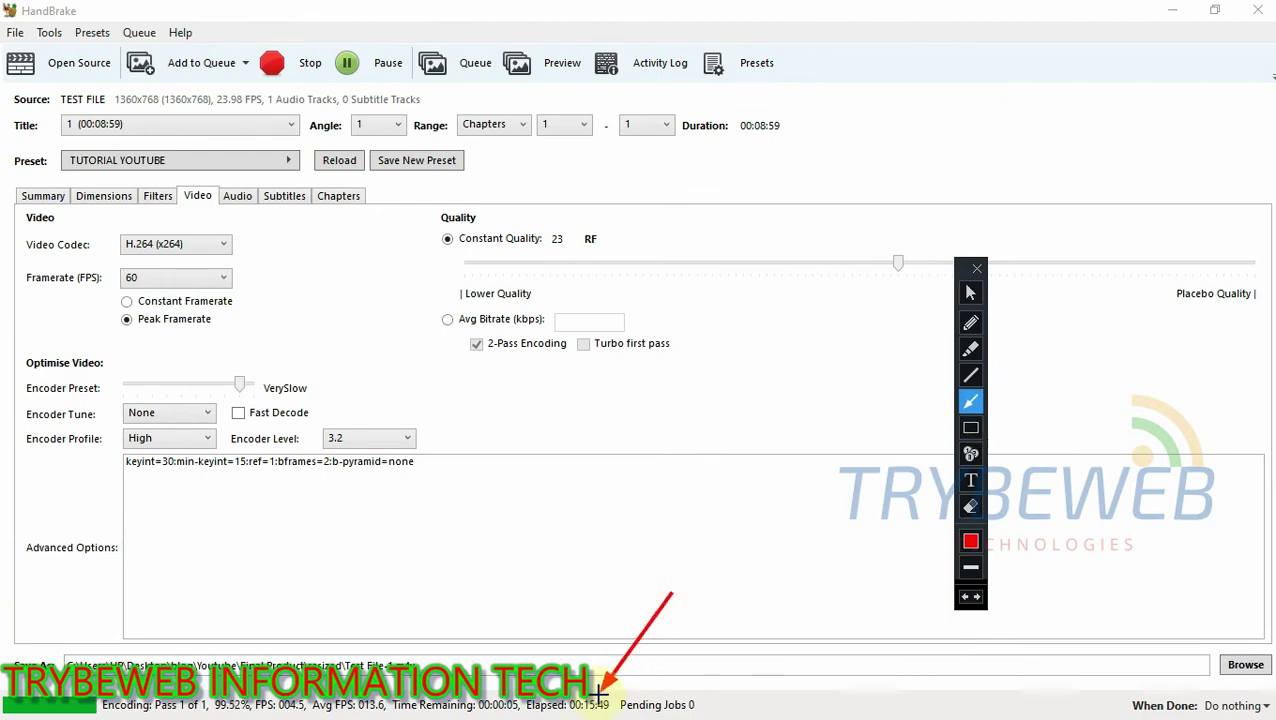
pyautogui.moveTo(471, 585); pyautogui.dragTo(501, 692)
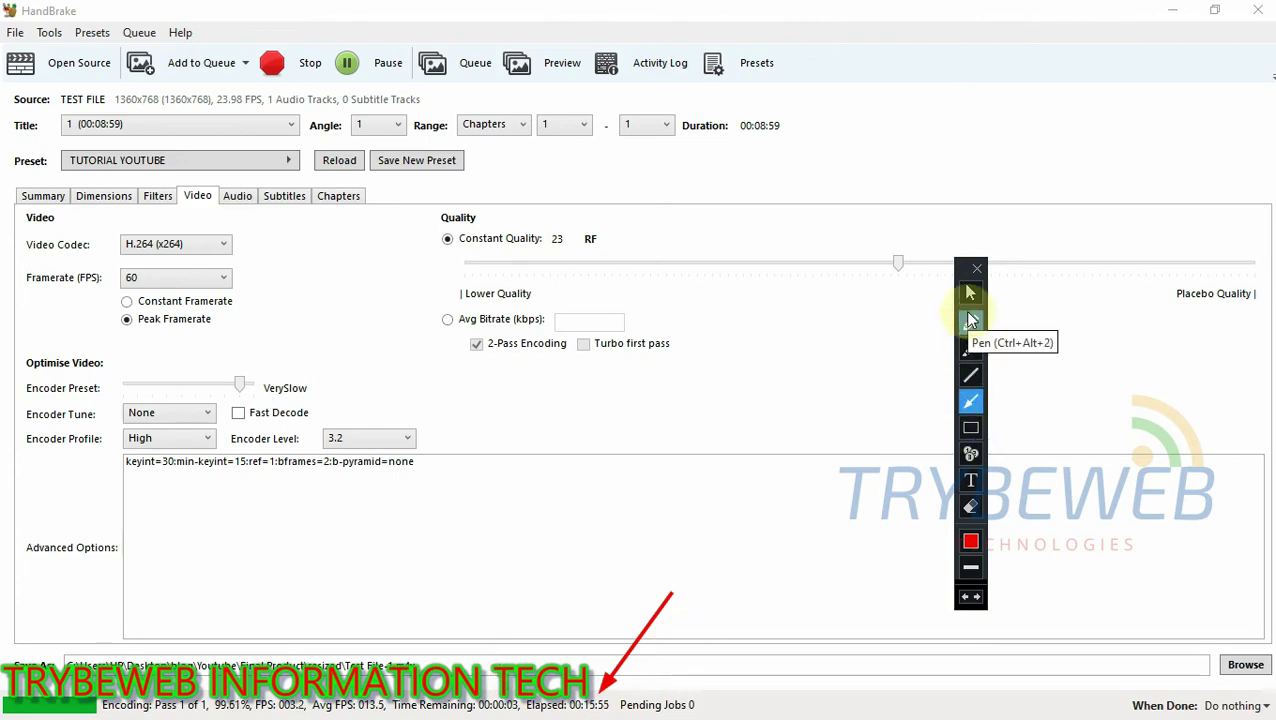
pyautogui.click(970, 292)
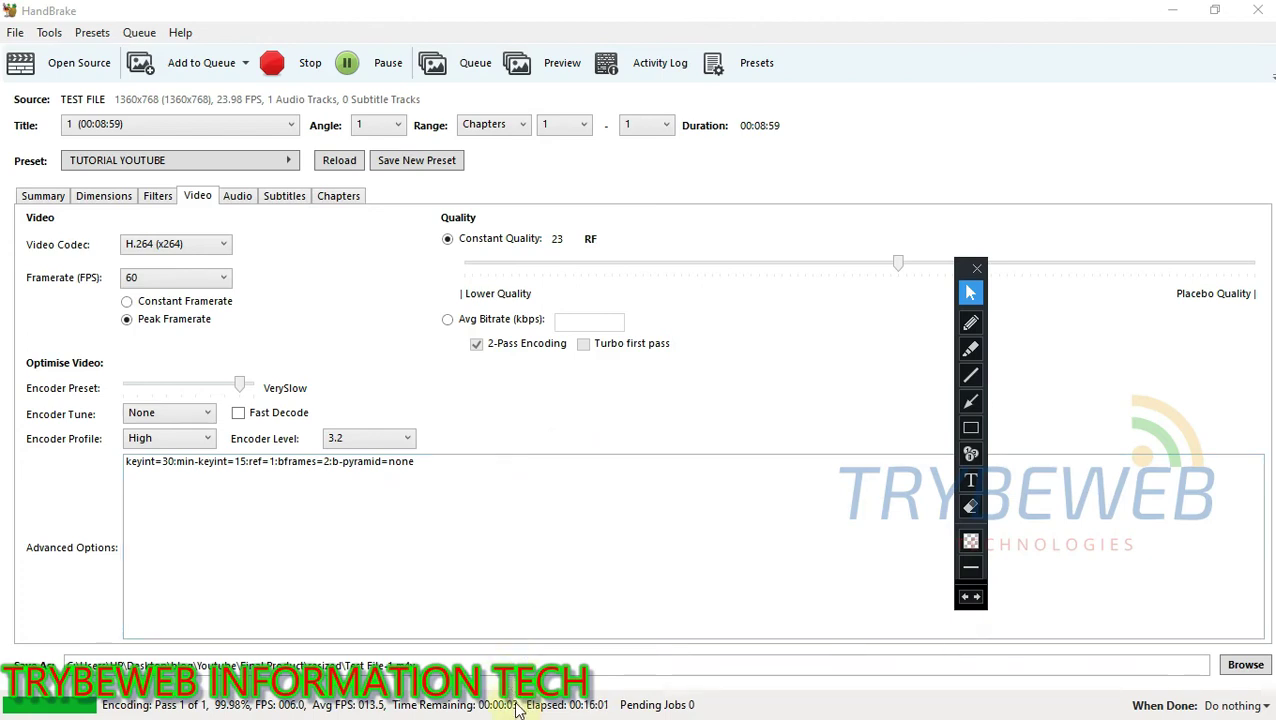
pyautogui.moveTo(622, 512)
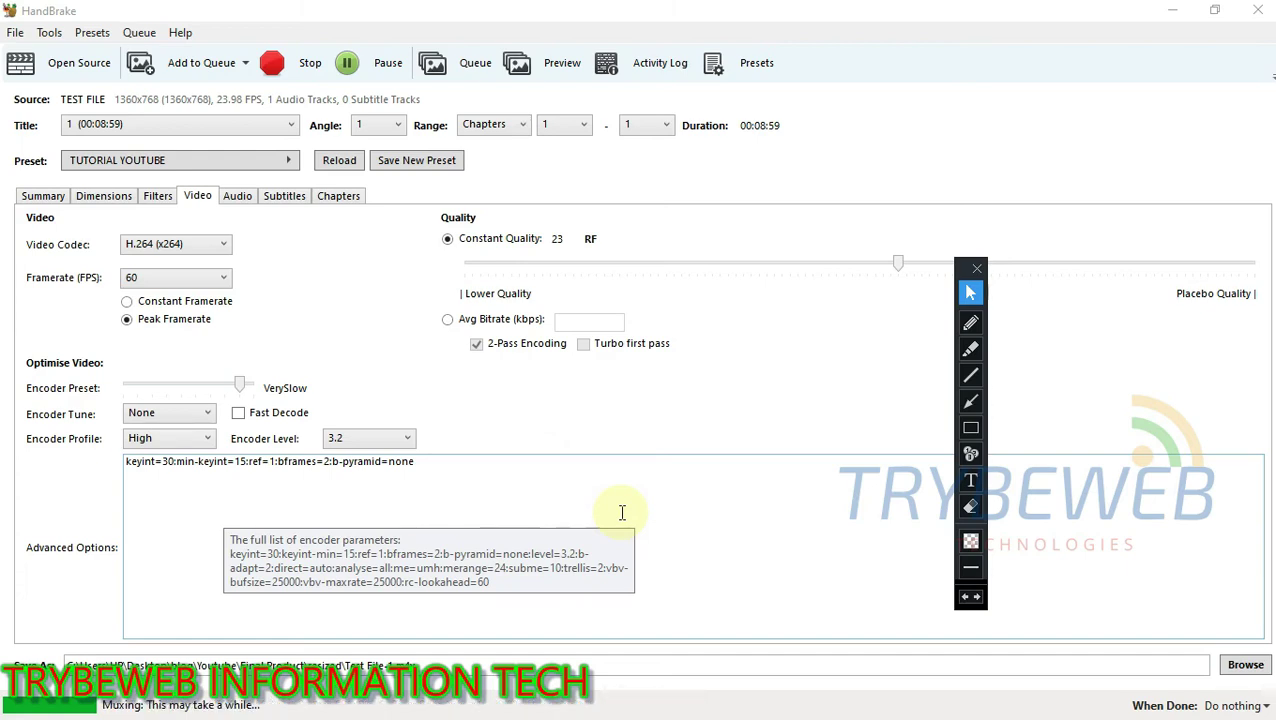
pyautogui.click(971, 428)
pyautogui.moveTo(3, 667)
pyautogui.mouseDown()
pyautogui.moveTo(114, 716)
pyautogui.moveTo(250, 716)
pyautogui.moveTo(284, 713)
pyautogui.moveTo(281, 703)
pyautogui.mouseUp()
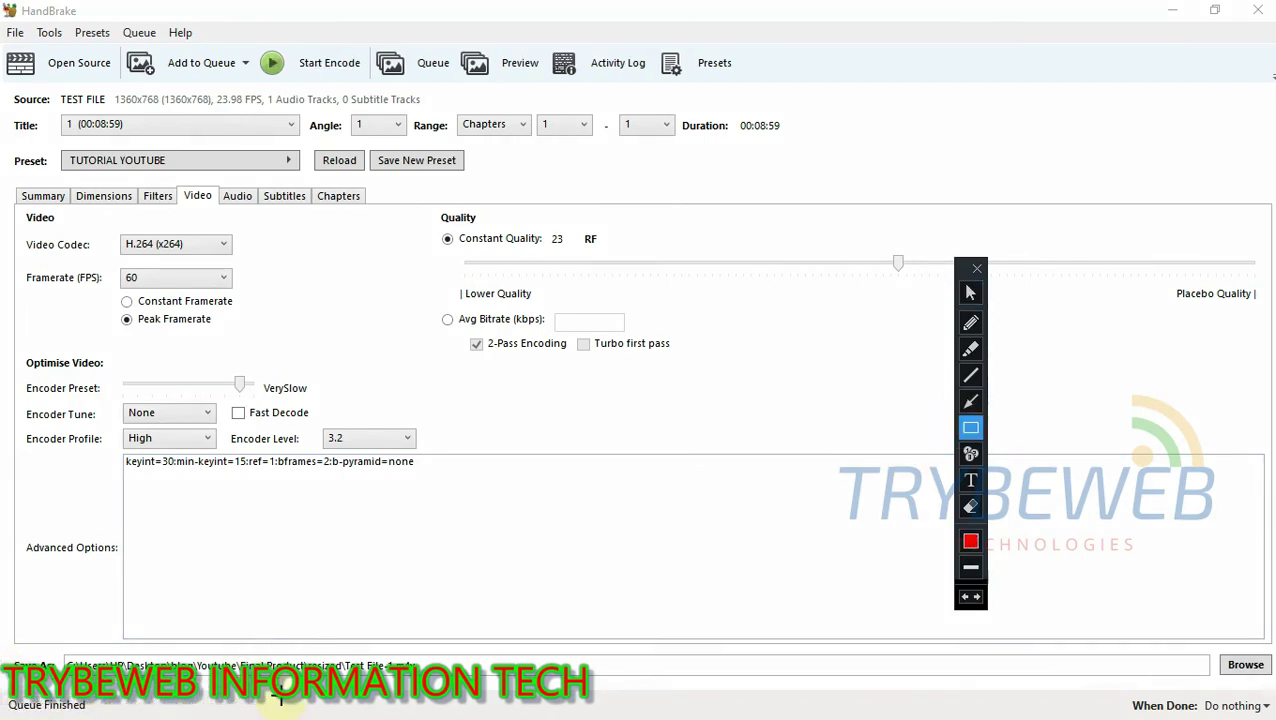
pyautogui.click(970, 292)
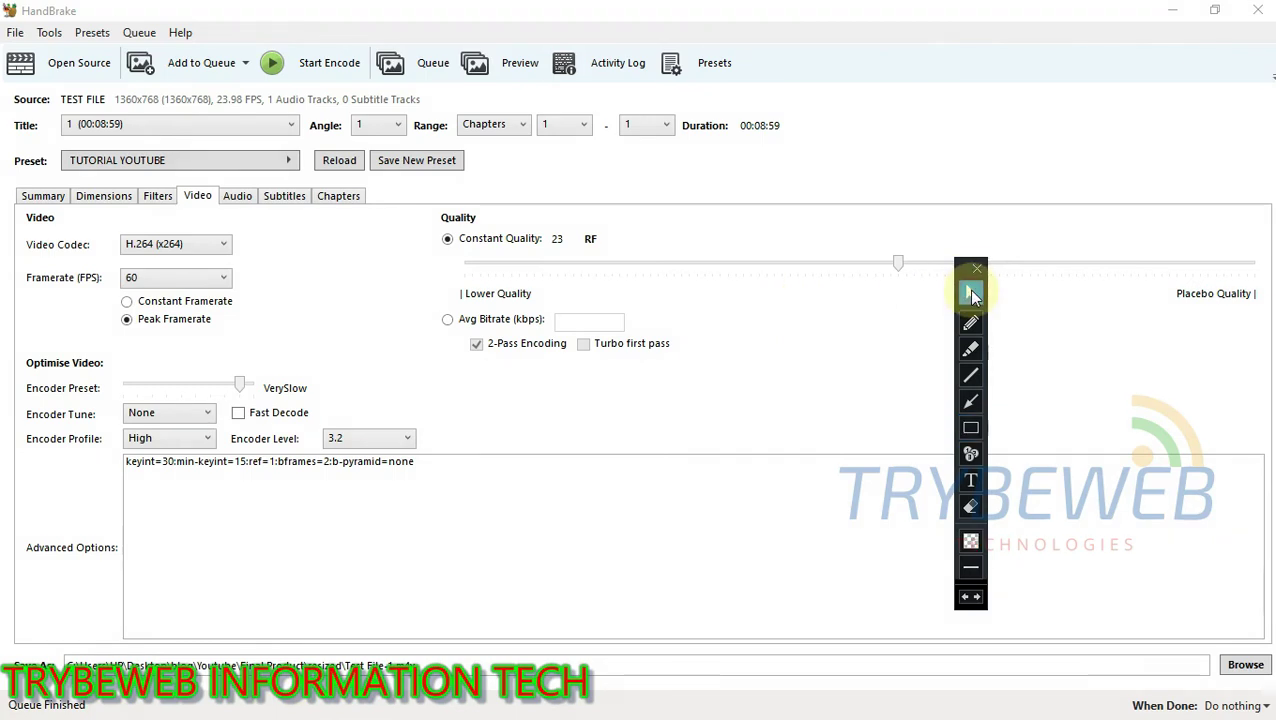
pyautogui.click(1252, 12)
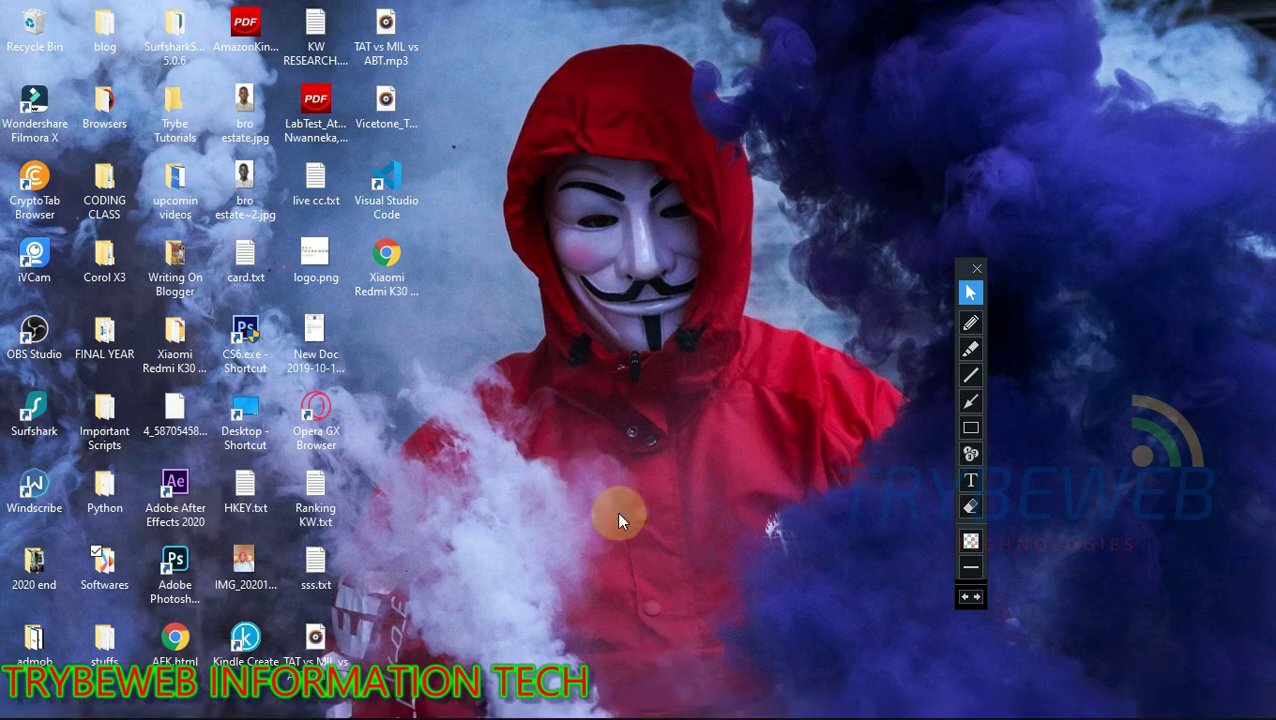
# In File Explorer, expand Desktop > blog in the folder tree and open the Youtube folder
pyautogui.moveTo(211, 708)
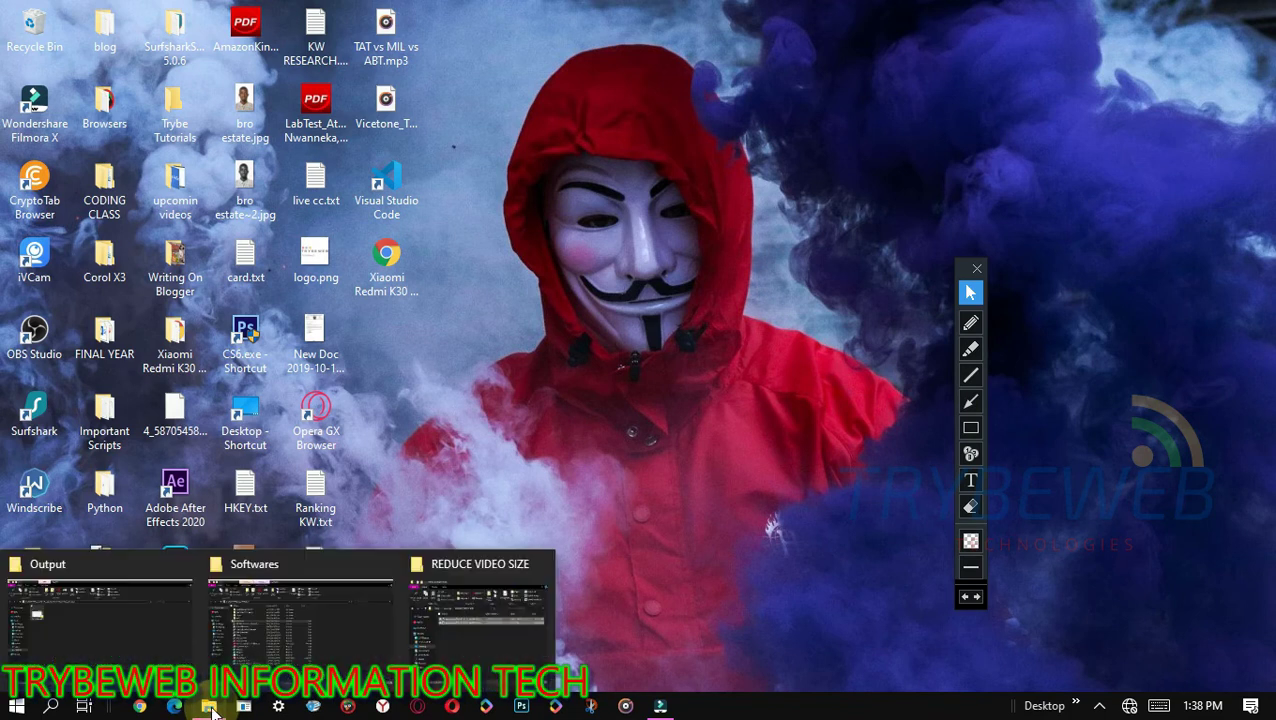
pyautogui.click(75, 633)
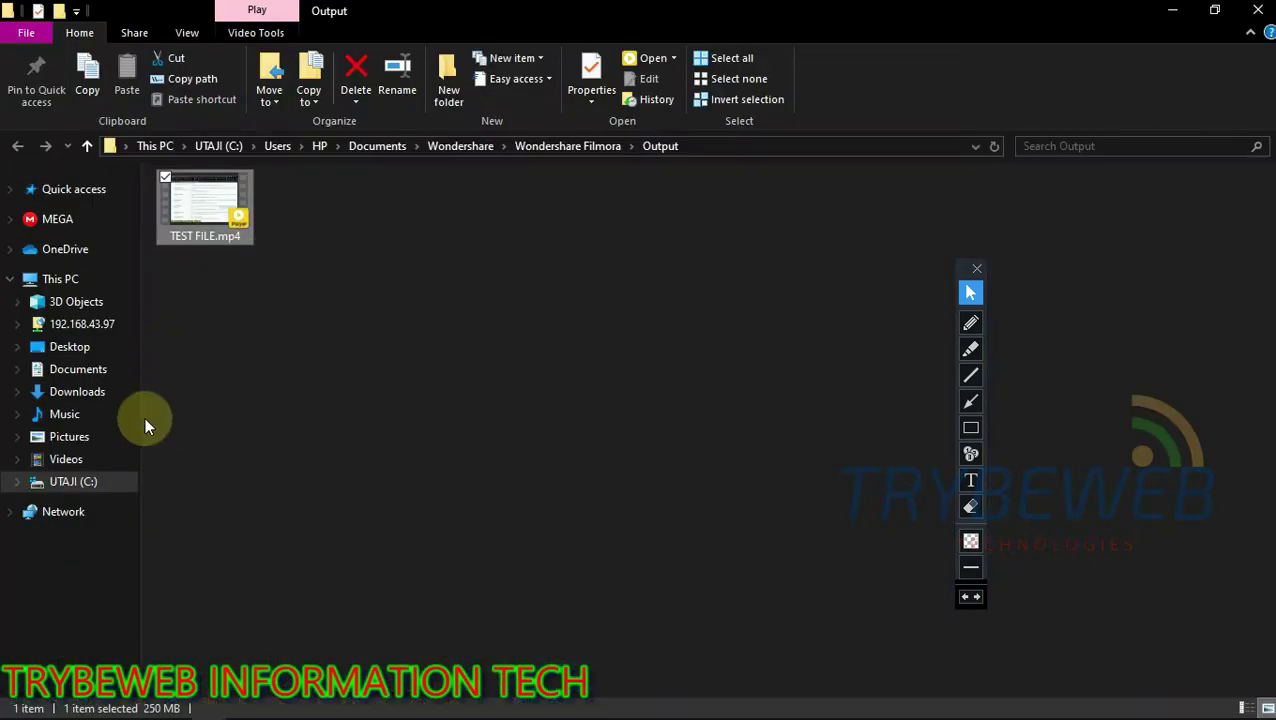
pyautogui.click(17, 346)
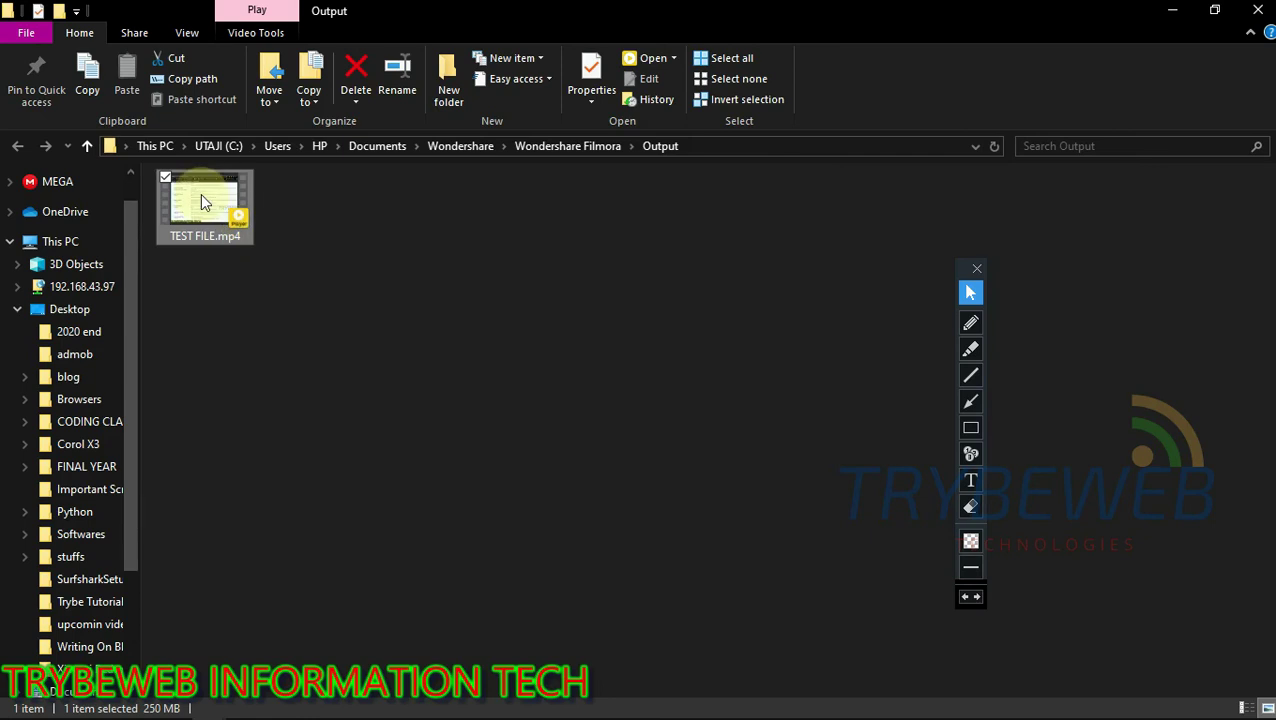
pyautogui.moveTo(201, 197)
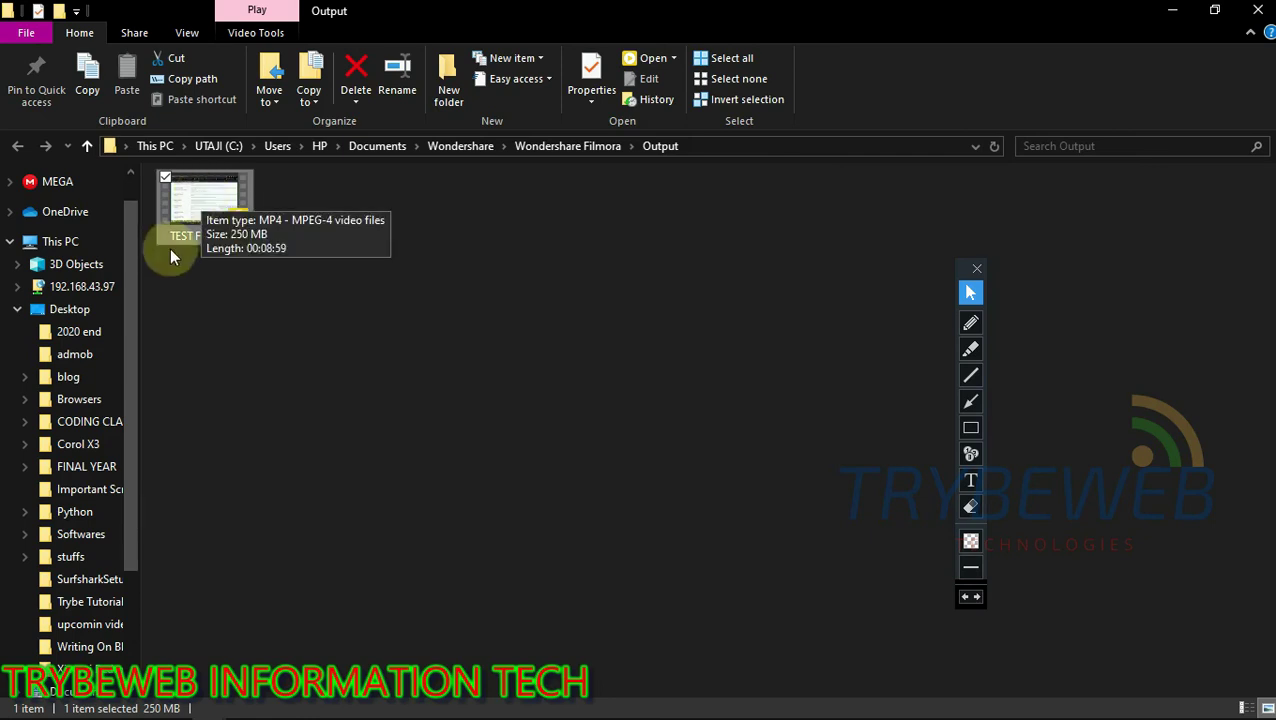
pyautogui.moveTo(130, 280); pyautogui.dragTo(121, 318)
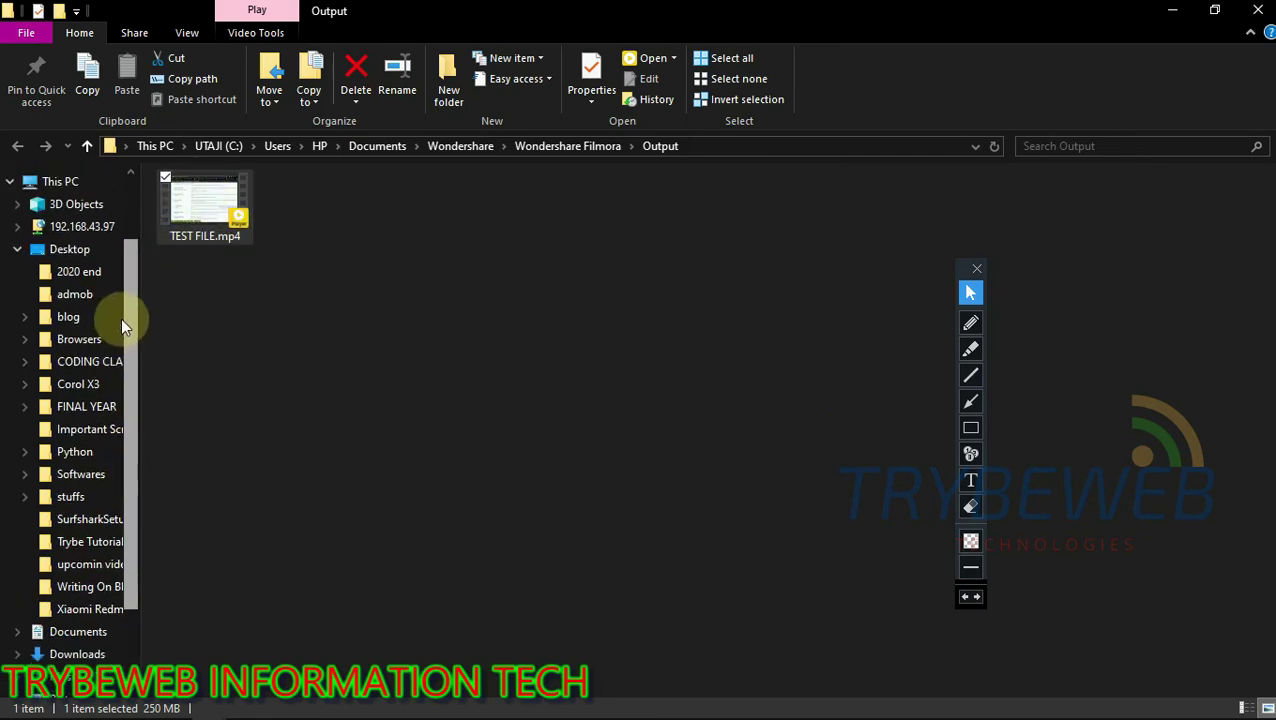
pyautogui.click(27, 317)
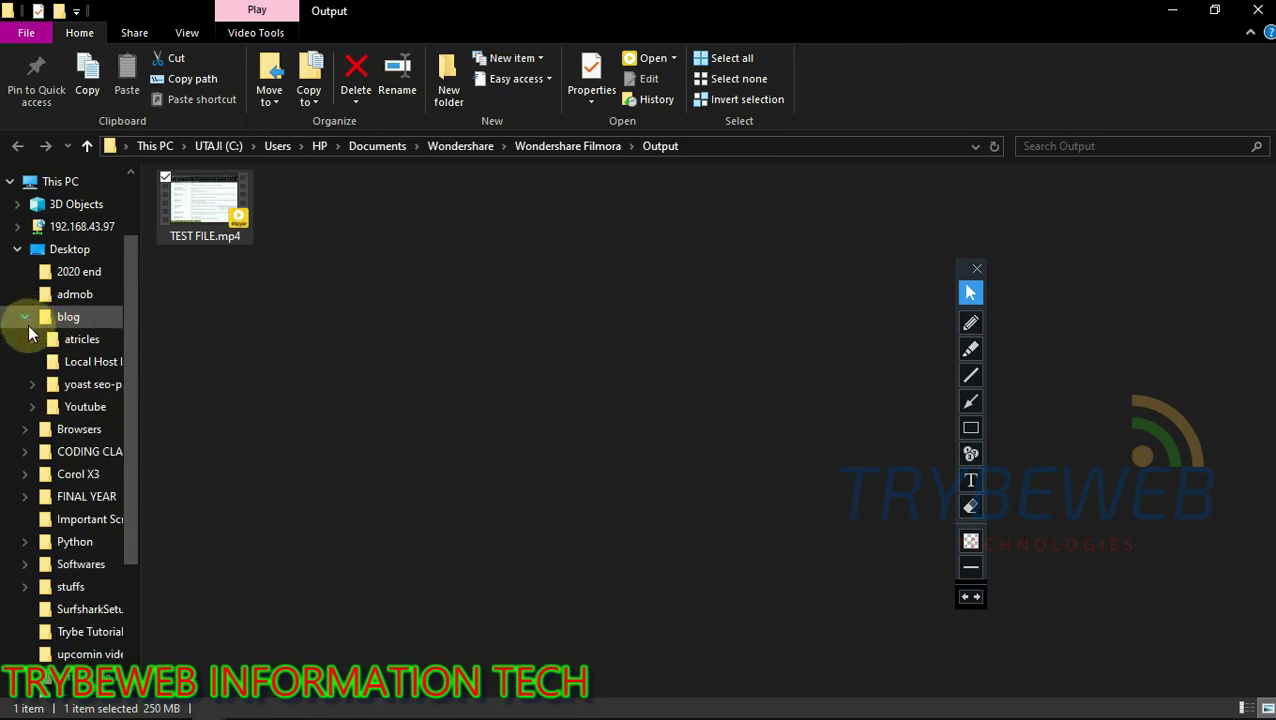
pyautogui.click(32, 406)
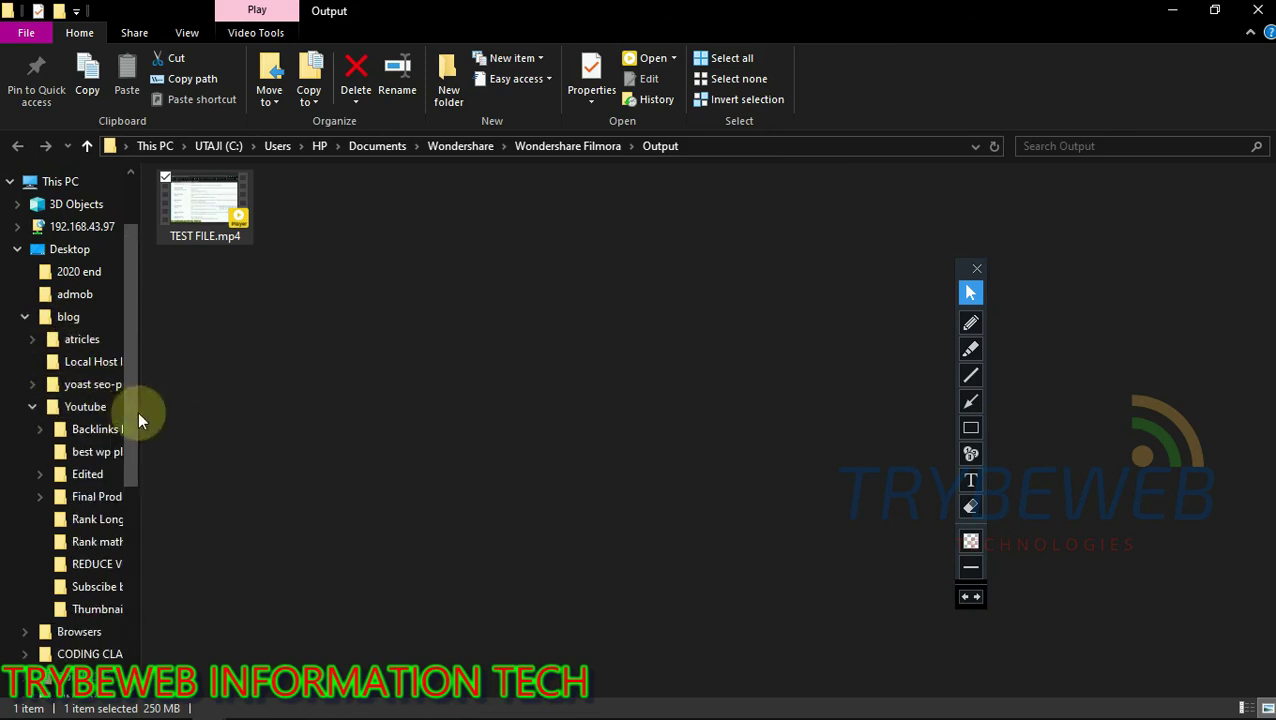
pyautogui.moveTo(126, 398); pyautogui.dragTo(126, 428)
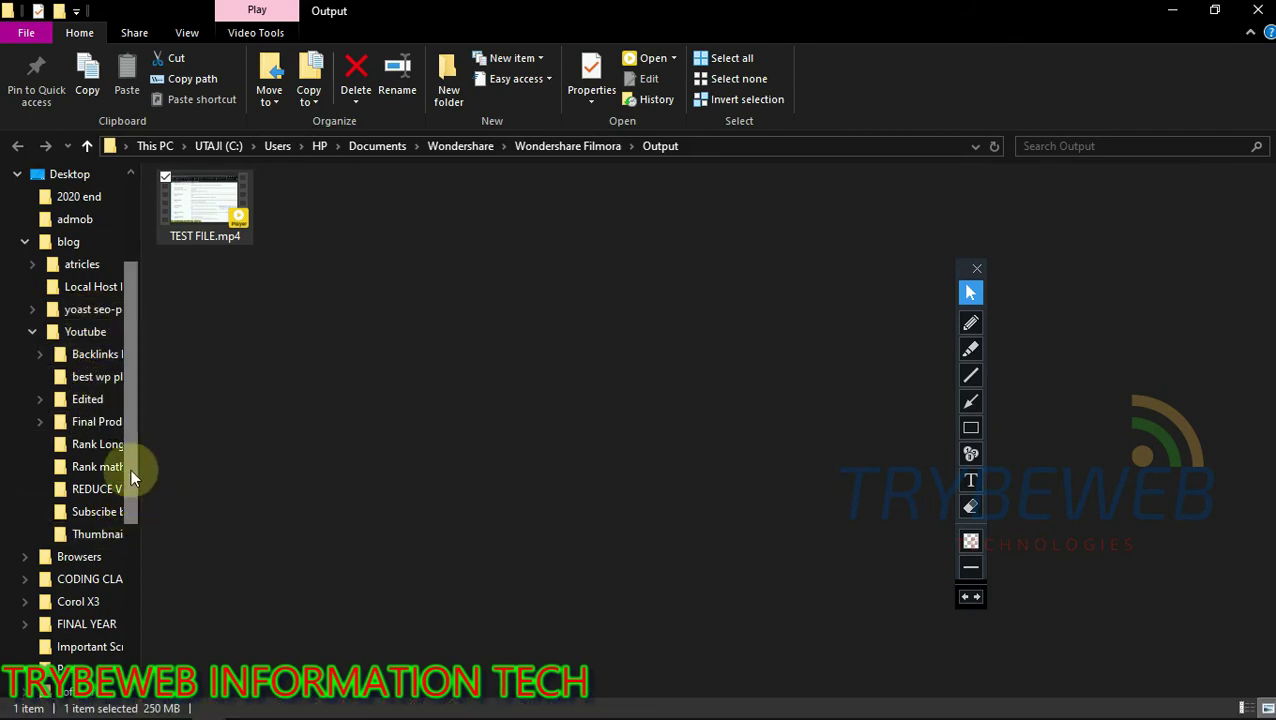
pyautogui.click(80, 331)
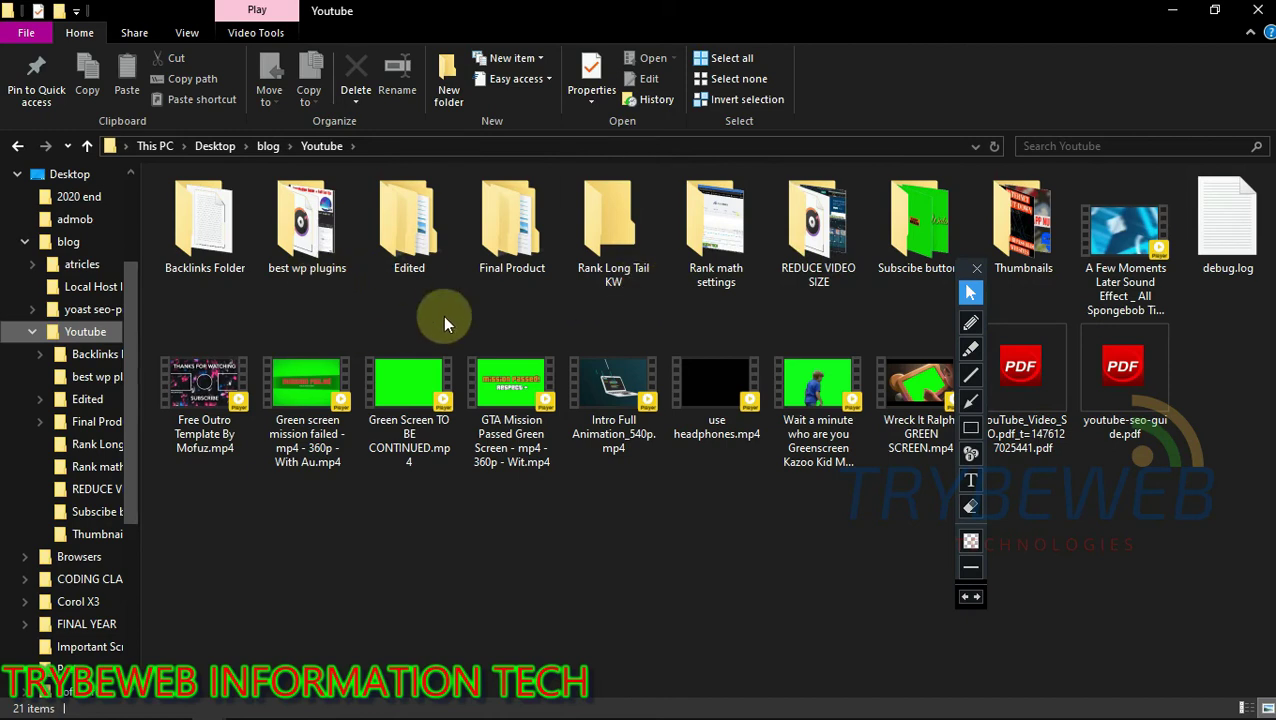
# Open Final Product > resized and select Test File-1.m4v, which shows 75.8 MB
pyautogui.doubleClick(517, 235)
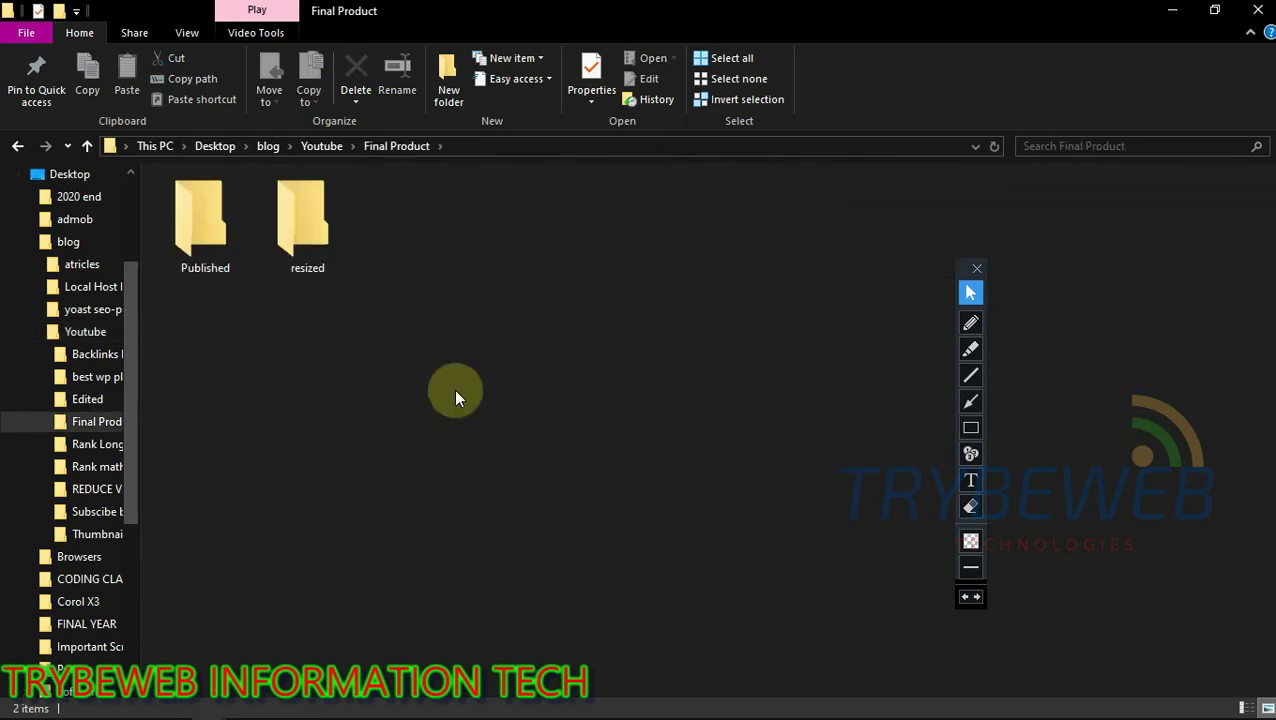
pyautogui.click(306, 250)
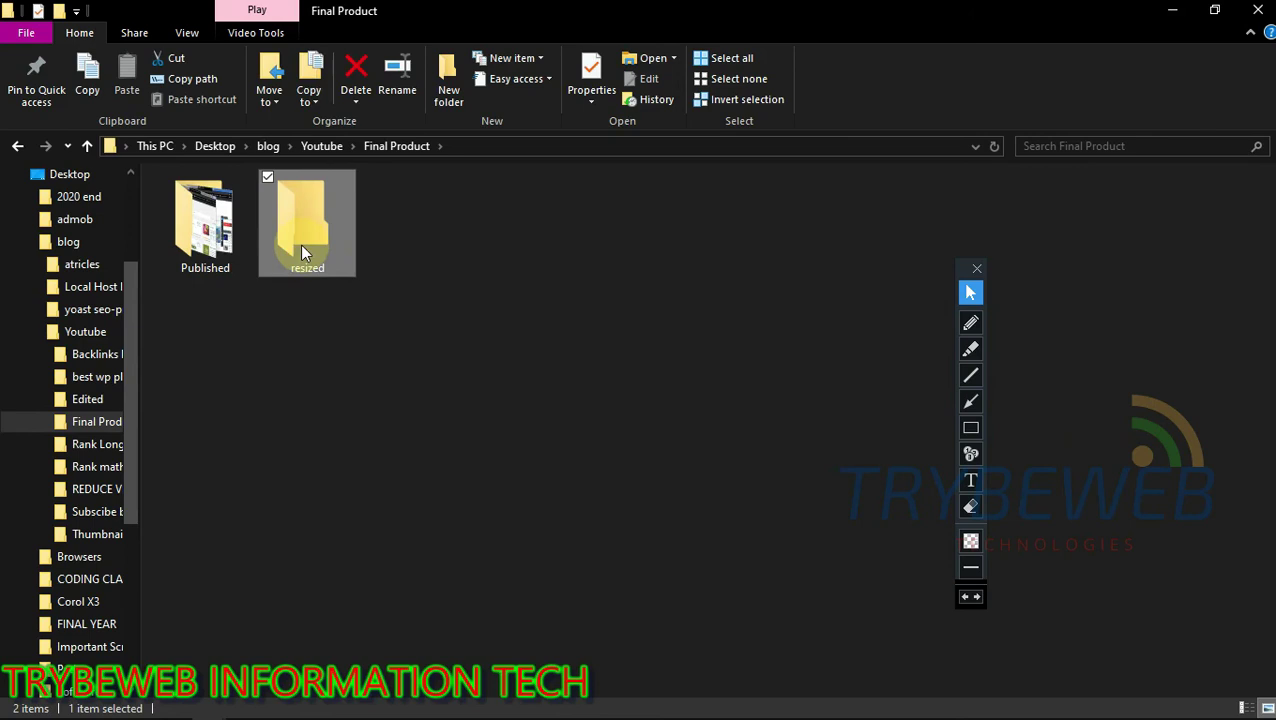
pyautogui.doubleClick(303, 252)
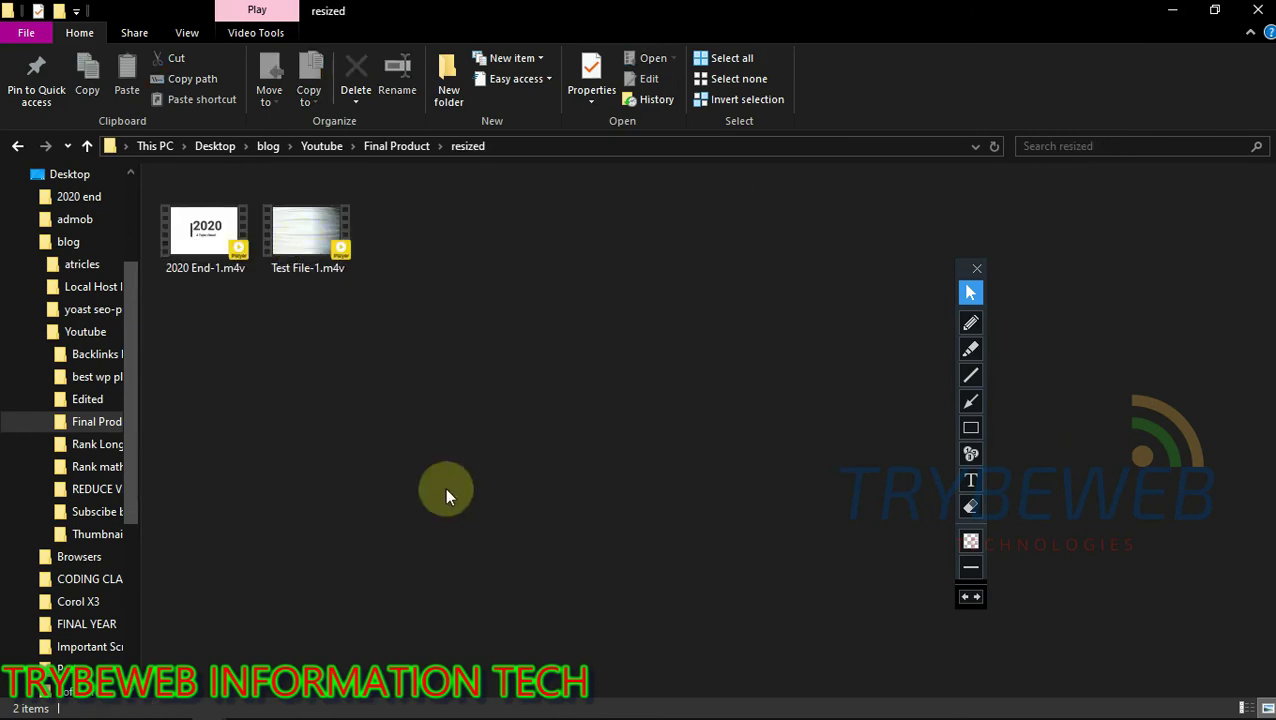
pyautogui.click(302, 258)
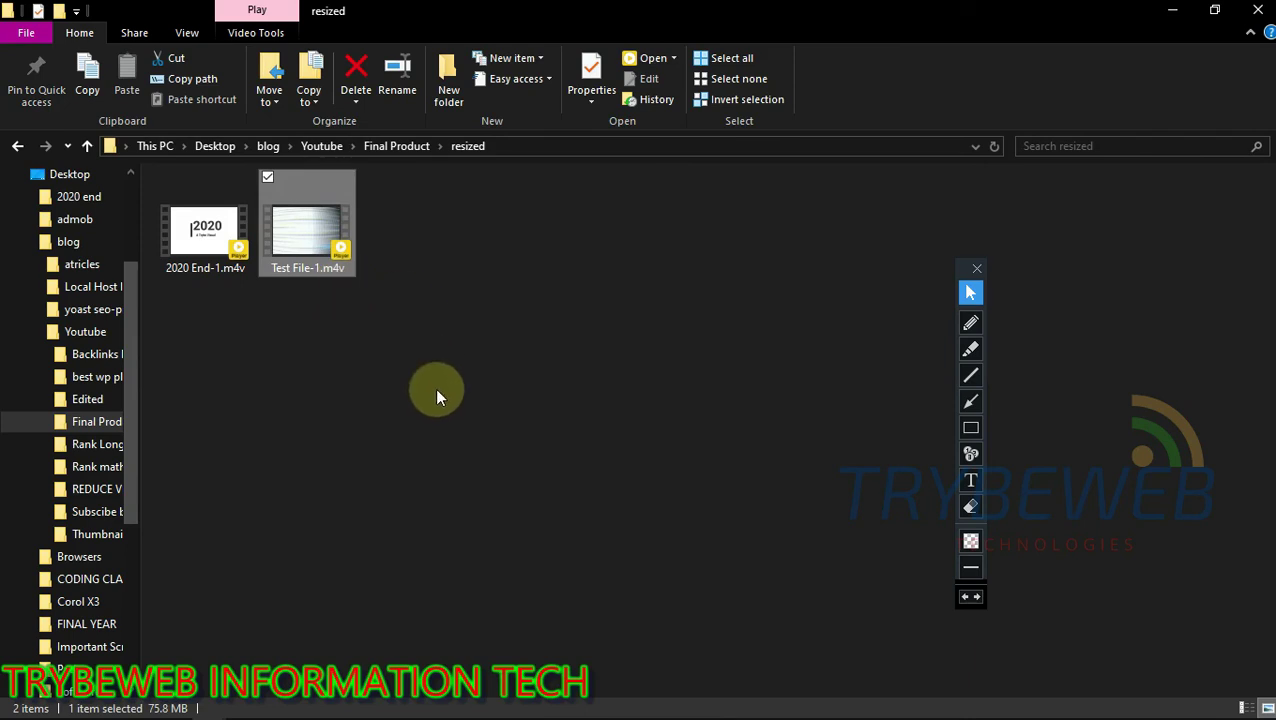
pyautogui.click(969, 403)
pyautogui.moveTo(262, 598); pyautogui.dragTo(165, 706)
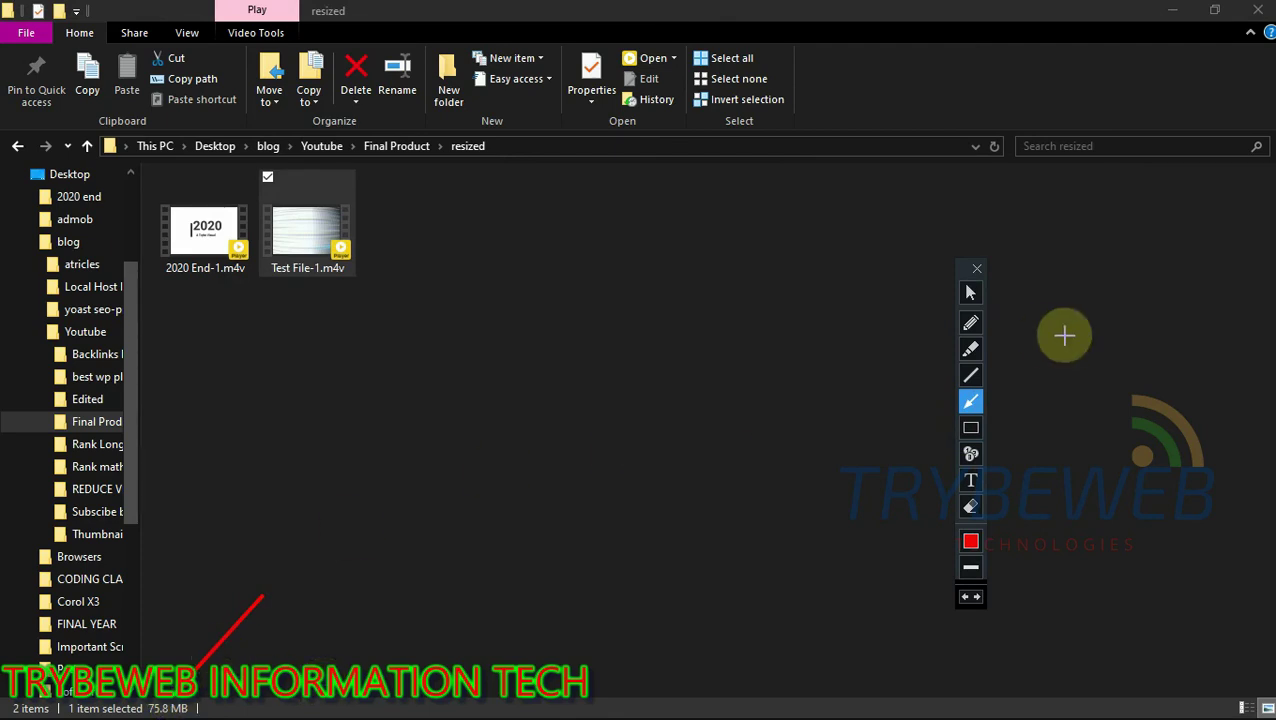
pyautogui.click(955, 292)
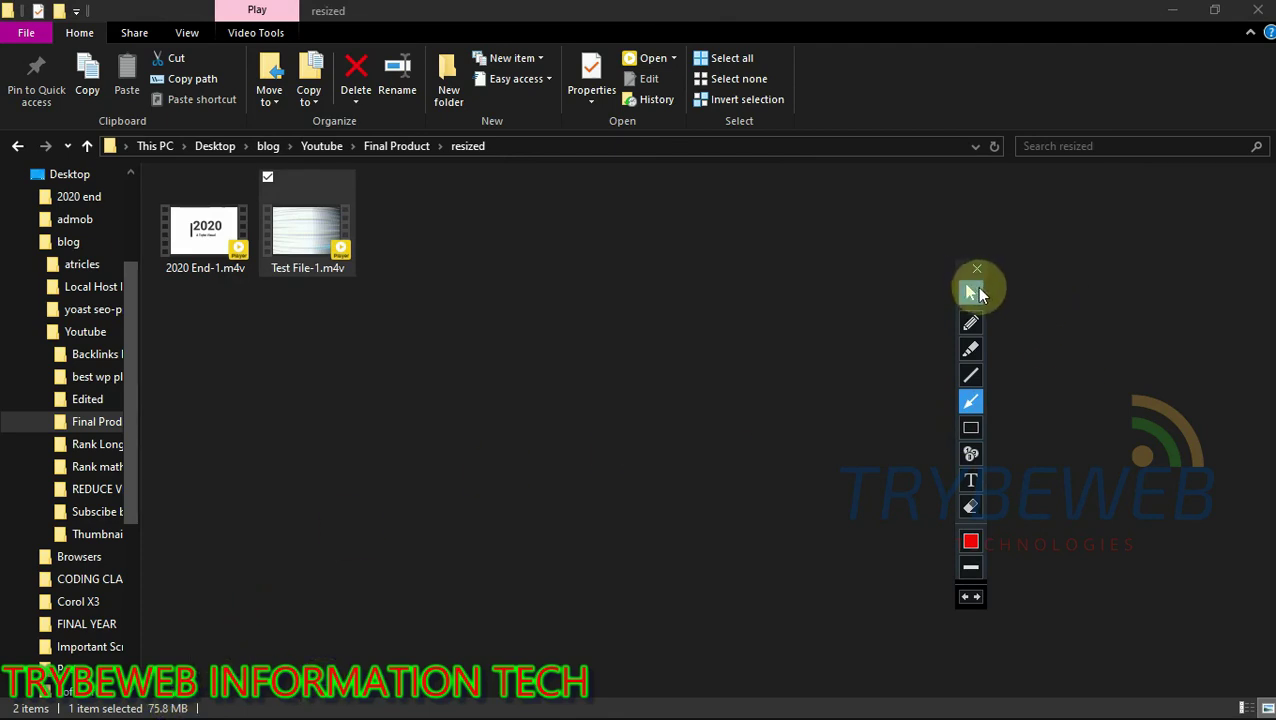
pyautogui.click(972, 290)
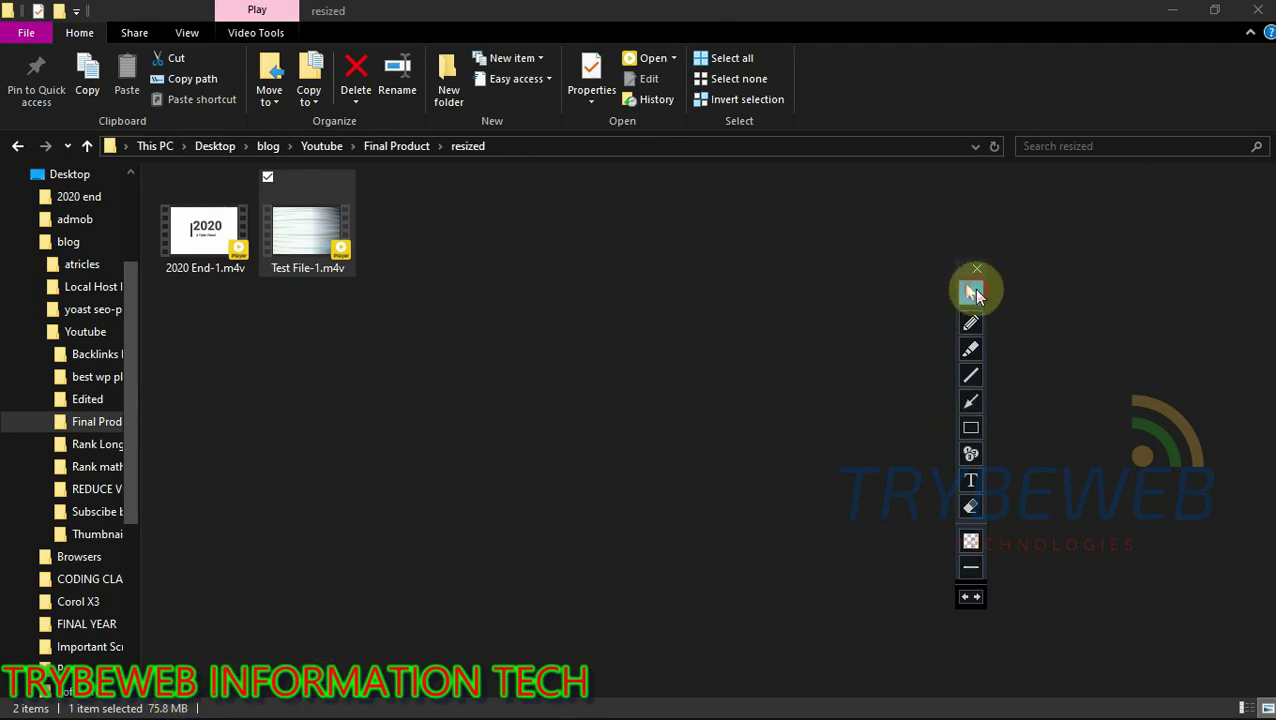
pyautogui.click(513, 396)
pyautogui.click(310, 245)
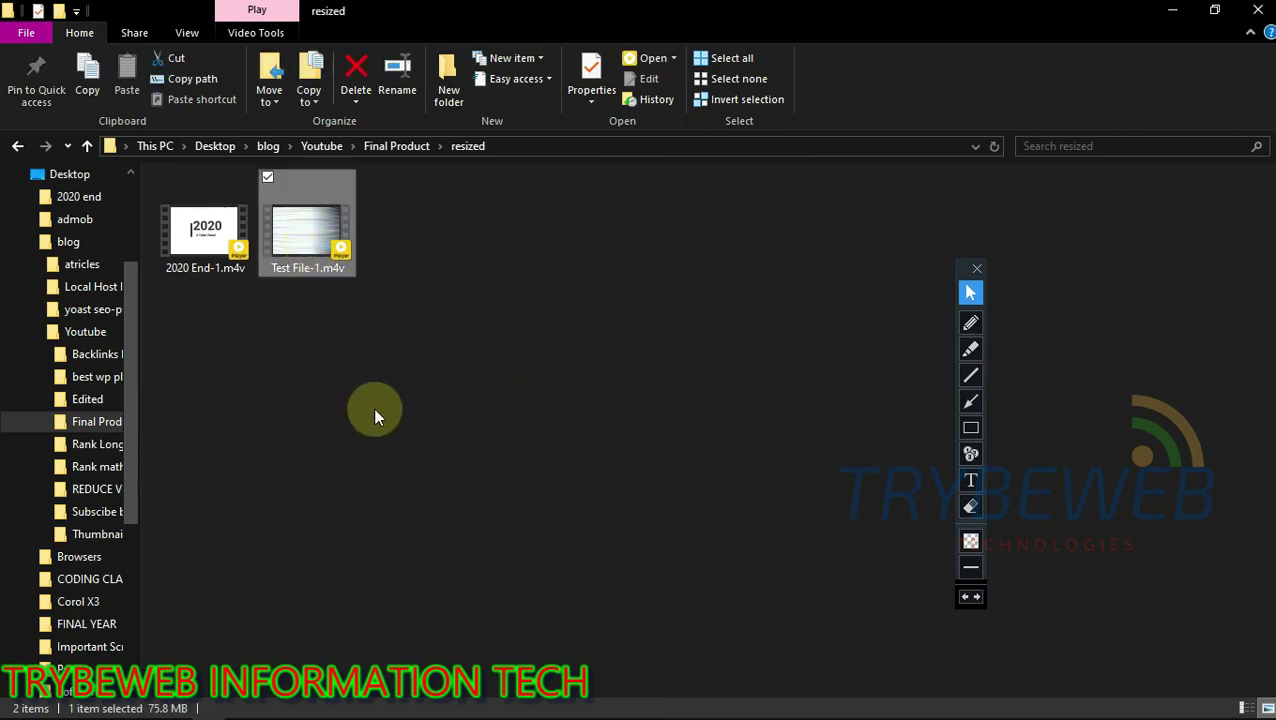
# Open Test File-1.m4v in PotPlayer, start playback and switch to full screen
pyautogui.click(650, 62)
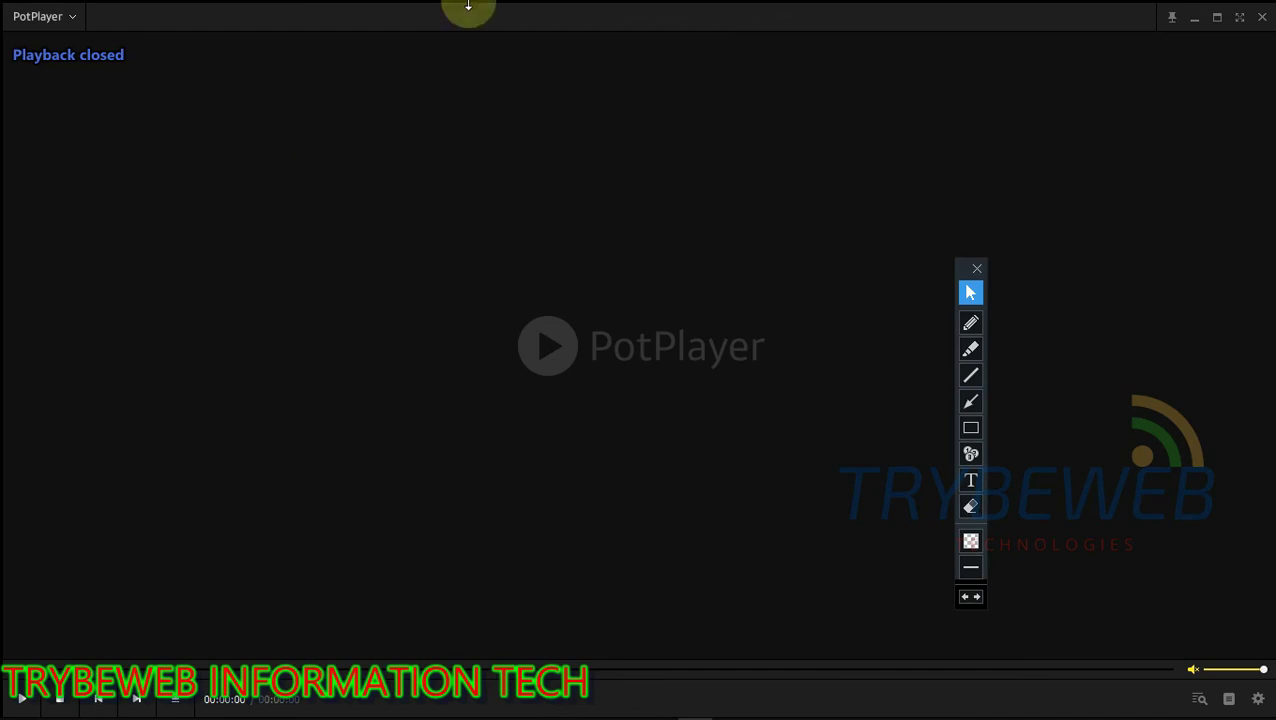
pyautogui.moveTo(555, 8)
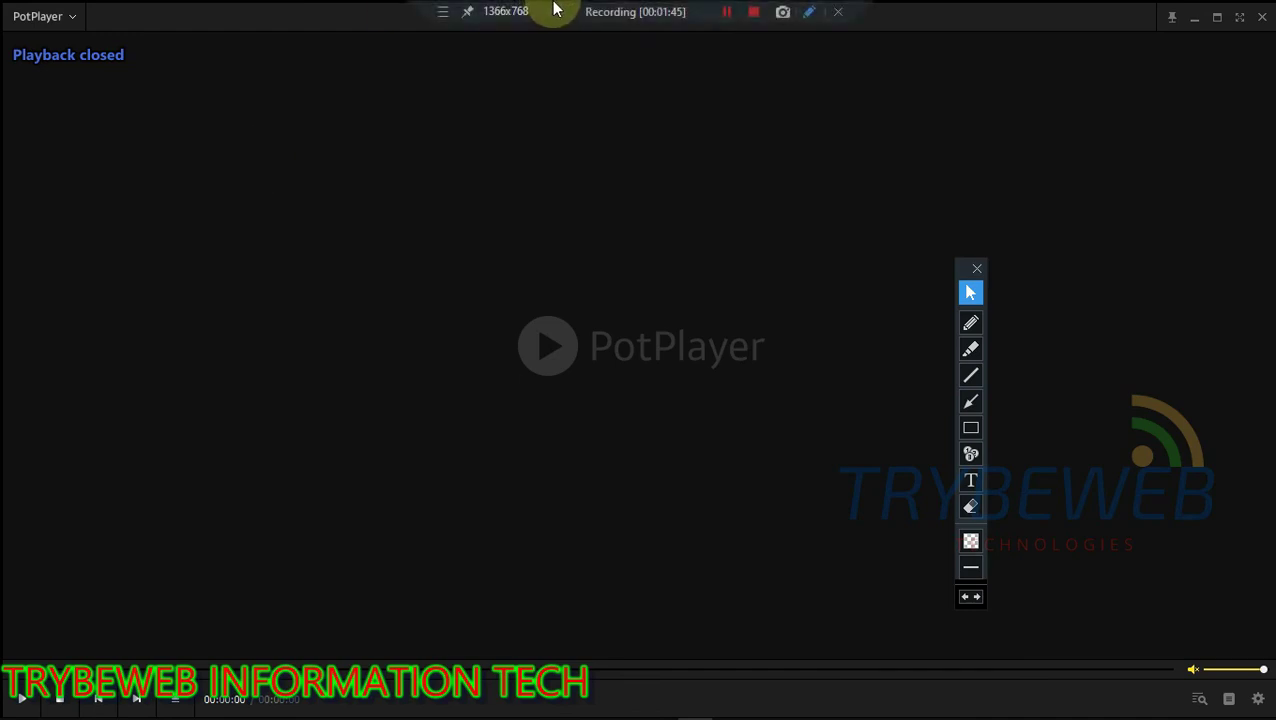
pyautogui.click(726, 13)
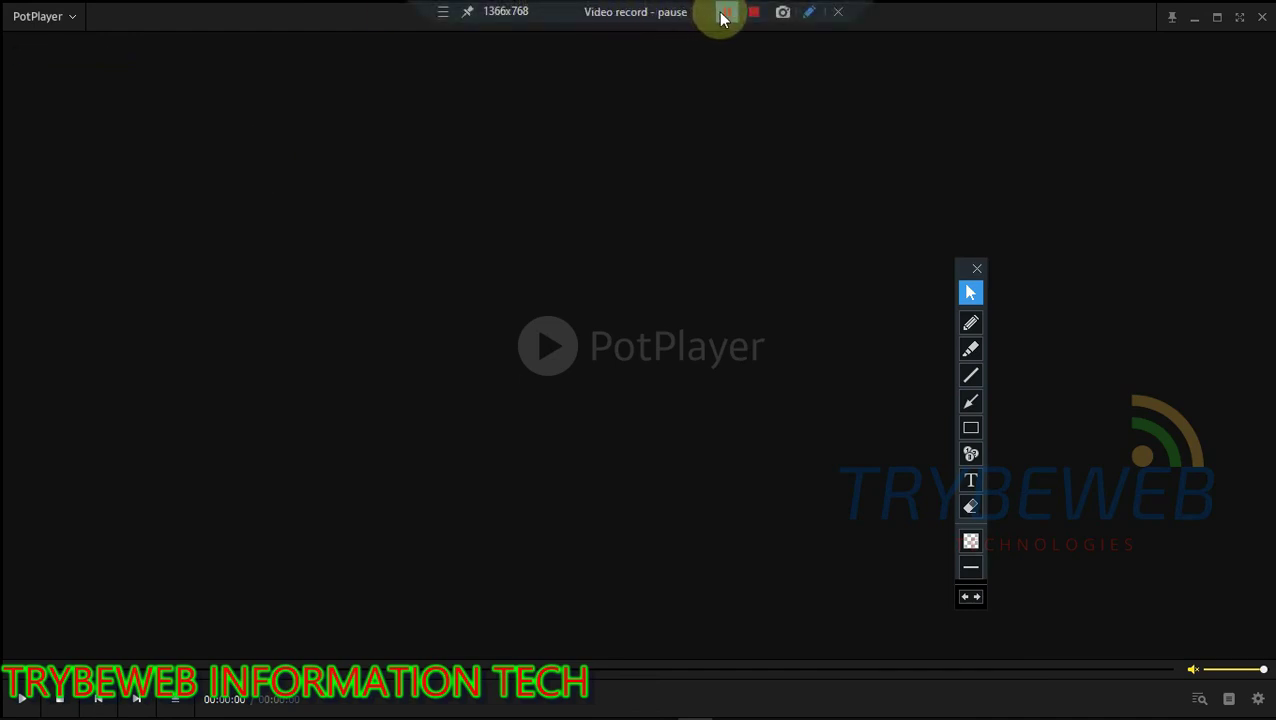
pyautogui.click(726, 15)
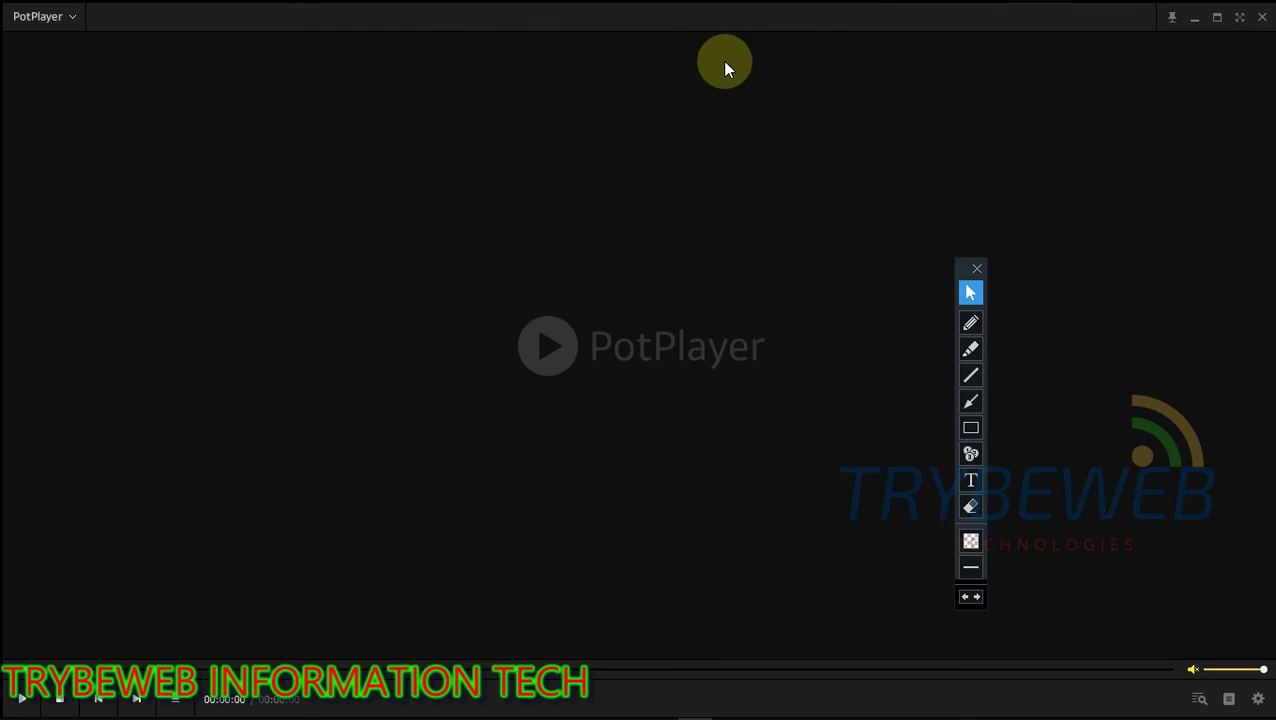
pyautogui.click(22, 698)
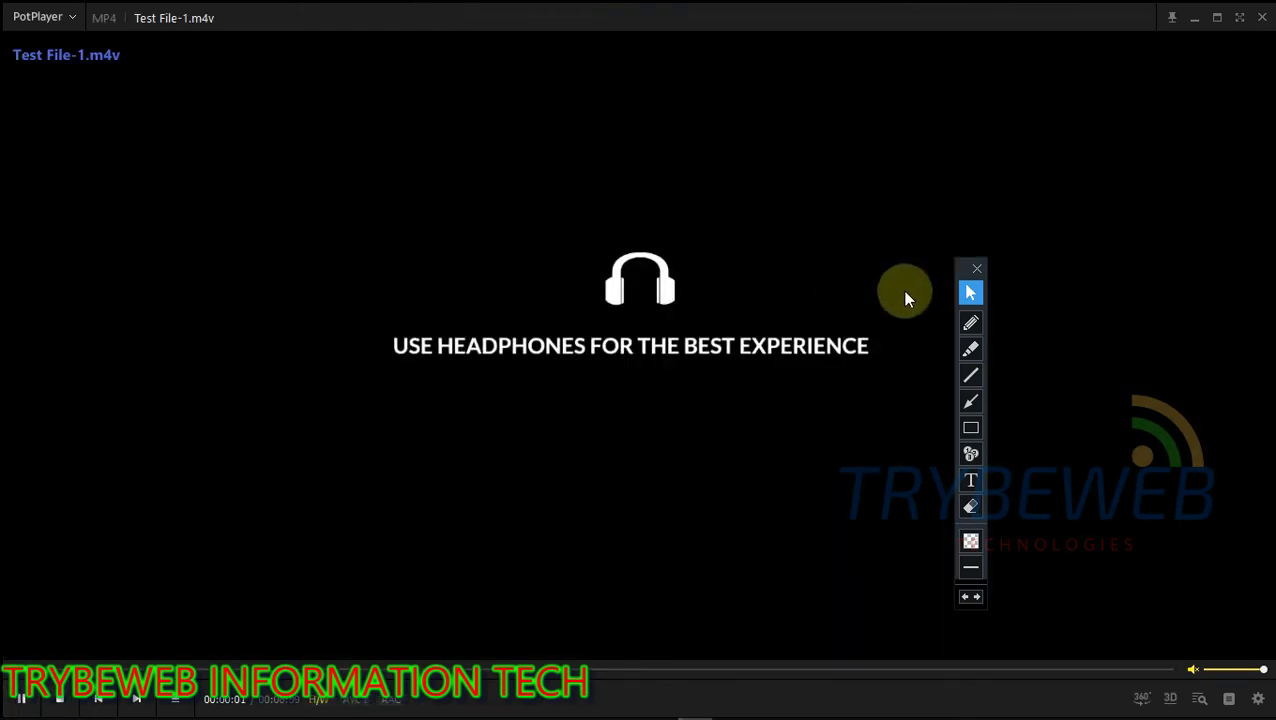
pyautogui.click(1239, 19)
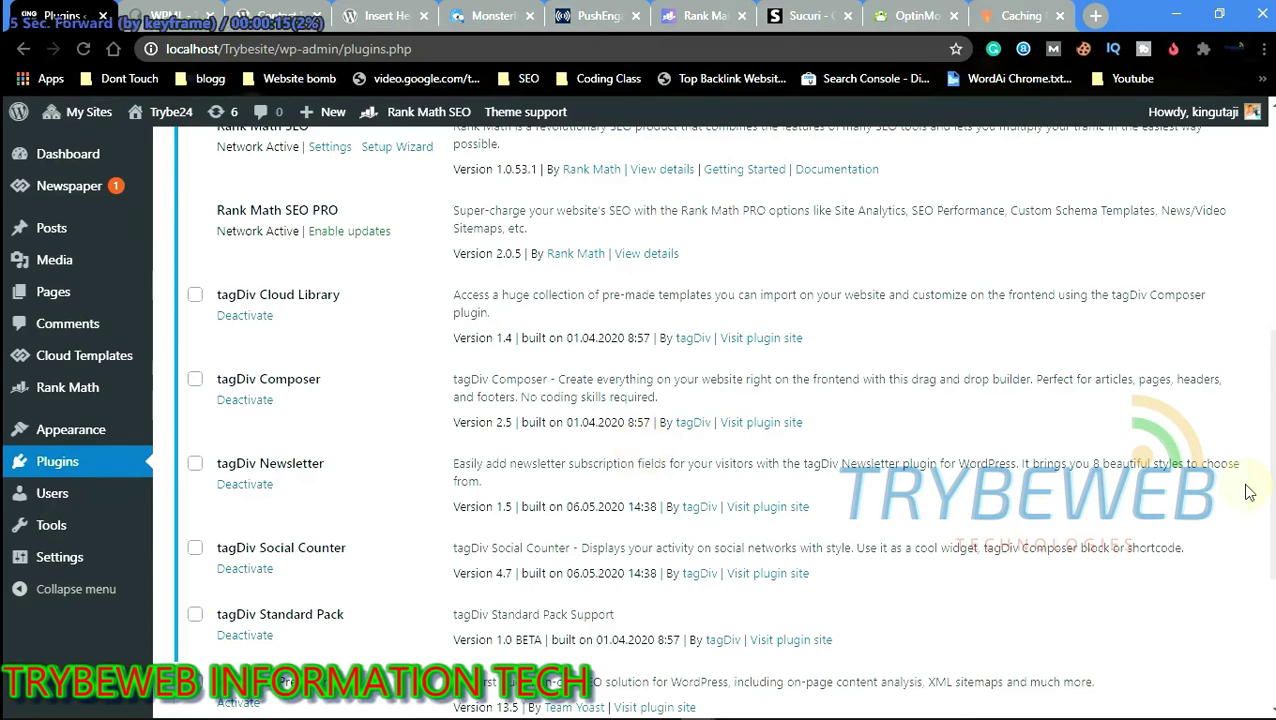
# Skip ahead with the Right arrow key, then seek to about 29% and 47% of the video
pyautogui.press('Right')
pyautogui.press('Right')
pyautogui.press('Right')
pyautogui.press('Right')
pyautogui.press('Right')
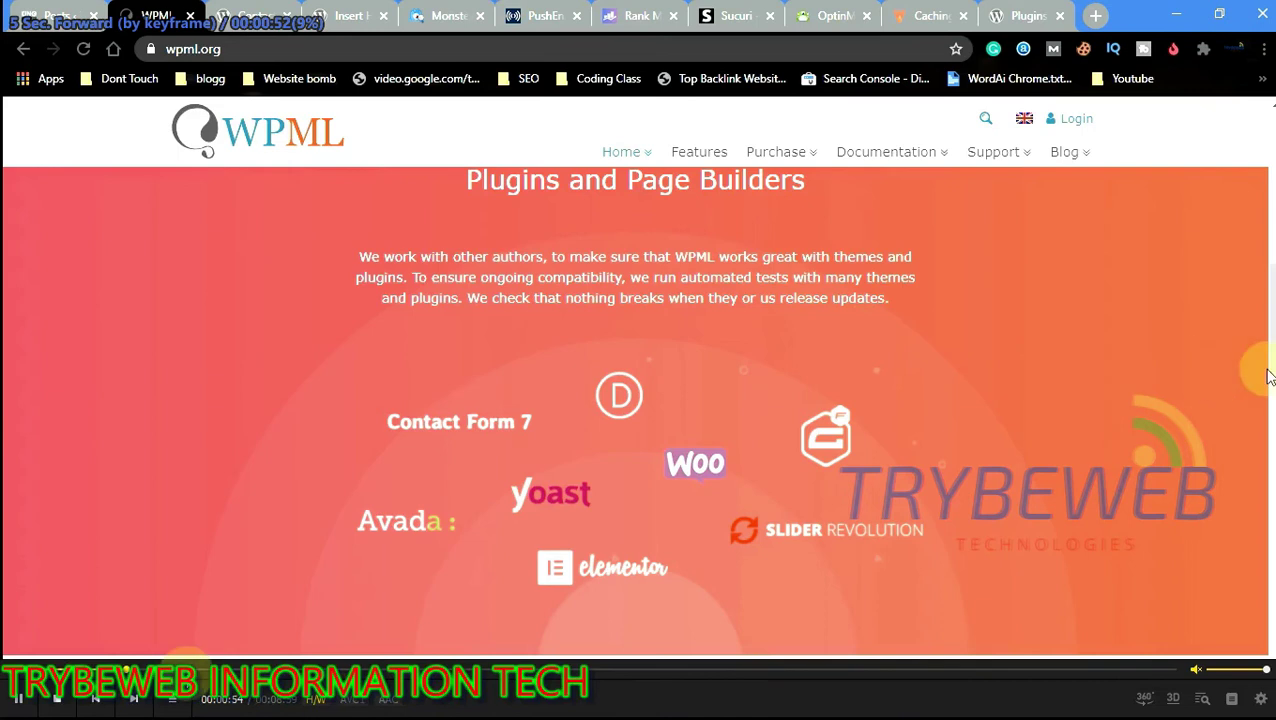
pyautogui.press('Right')
pyautogui.press('Right')
pyautogui.press('Right')
pyautogui.press('Right')
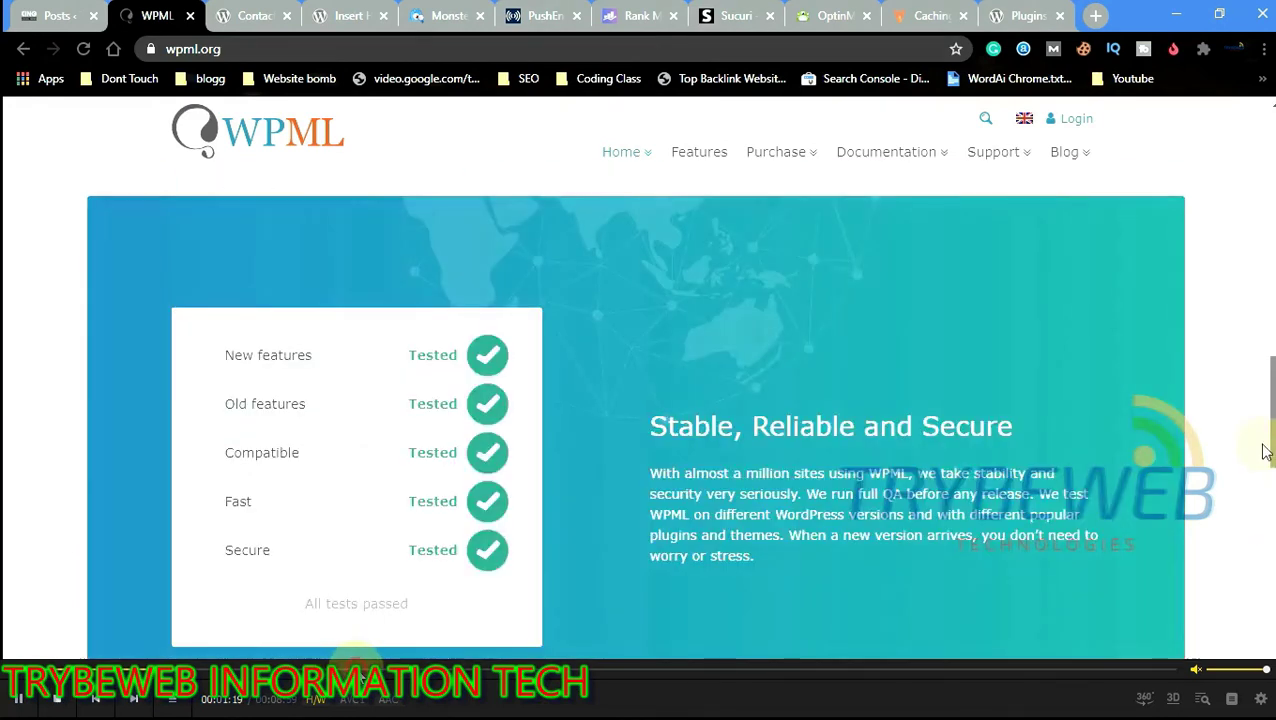
pyautogui.click(360, 669)
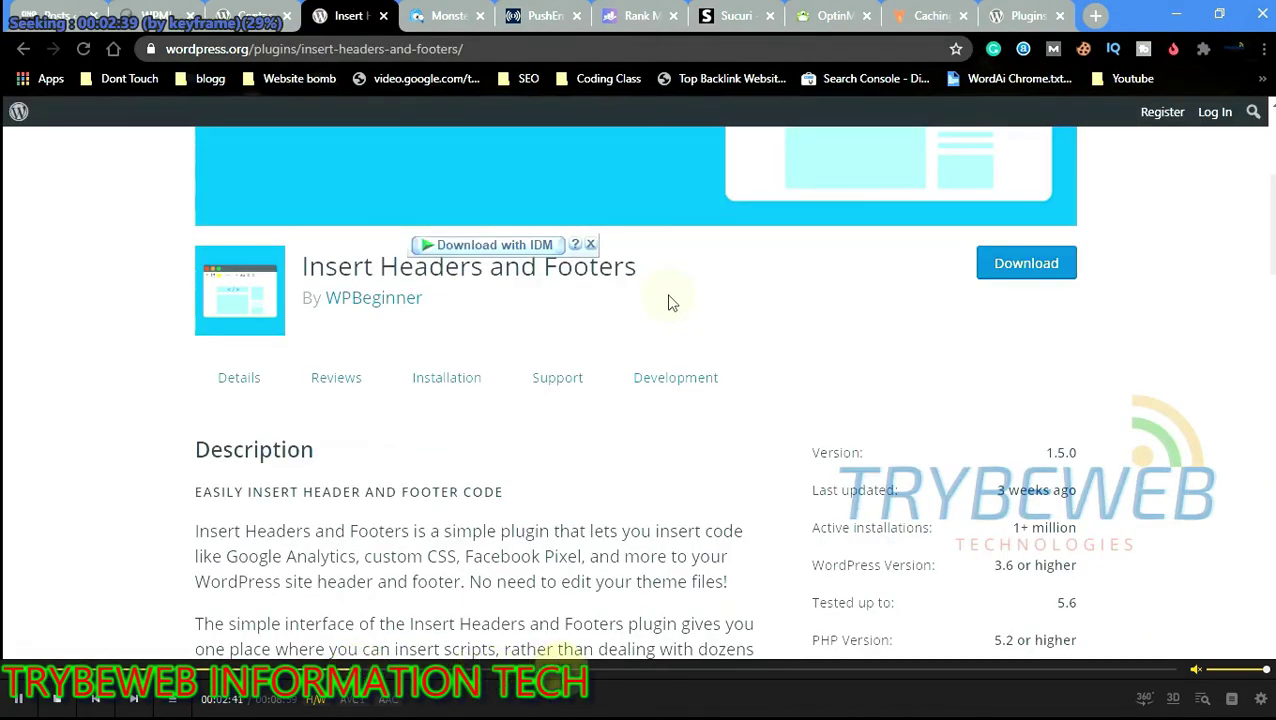
pyautogui.click(578, 669)
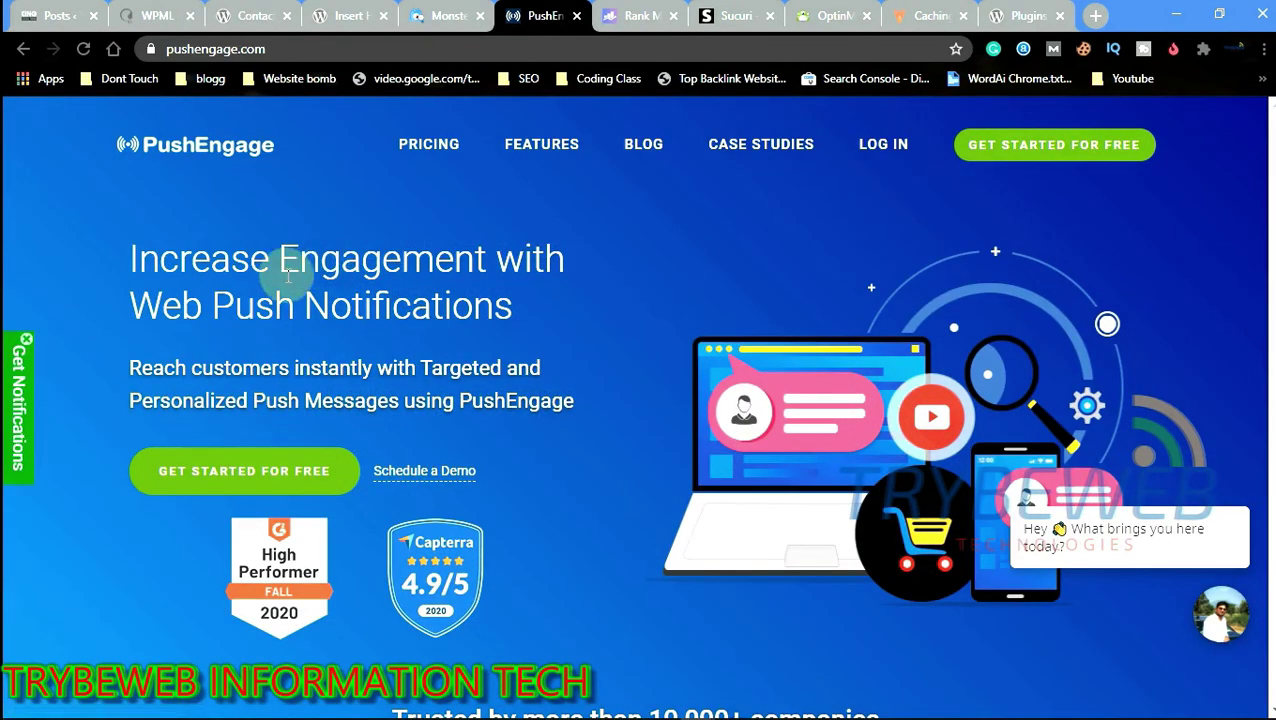
pyautogui.moveTo(620, 685)
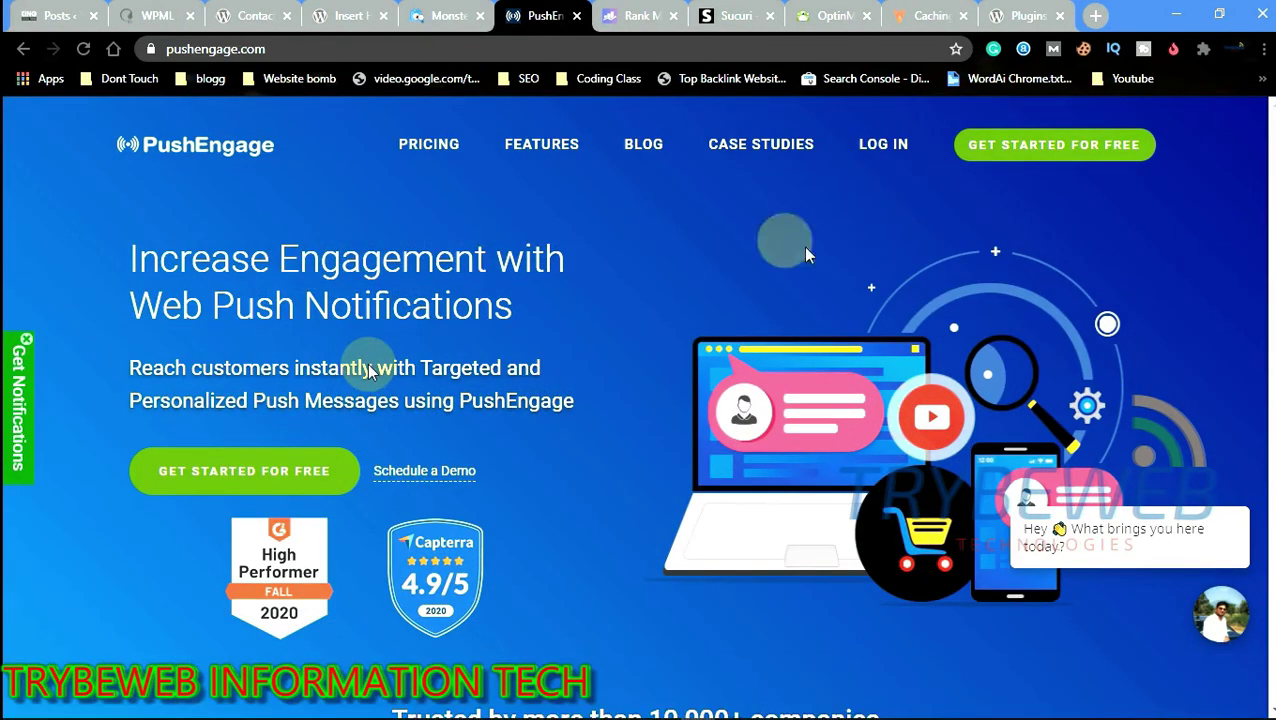
pyautogui.scroll(-3, 541, 327)
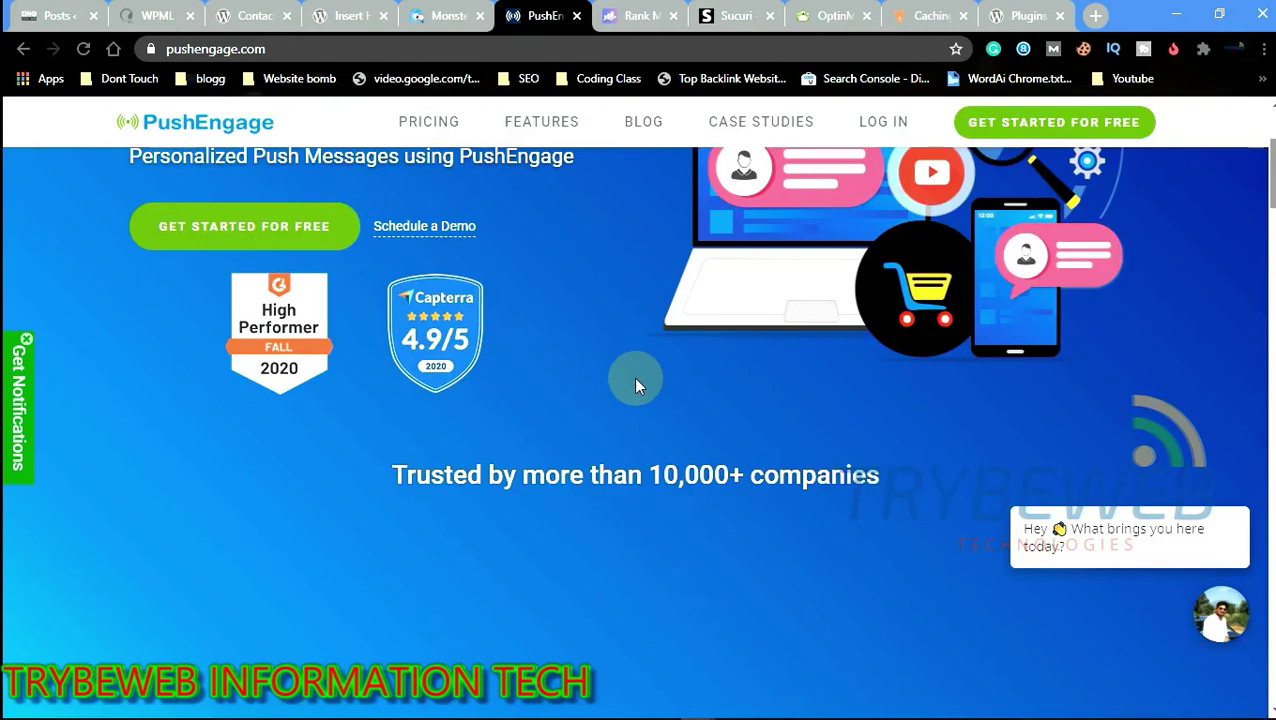
pyautogui.scroll(-5, 635, 381)
pyautogui.scroll(2, 1165, 285)
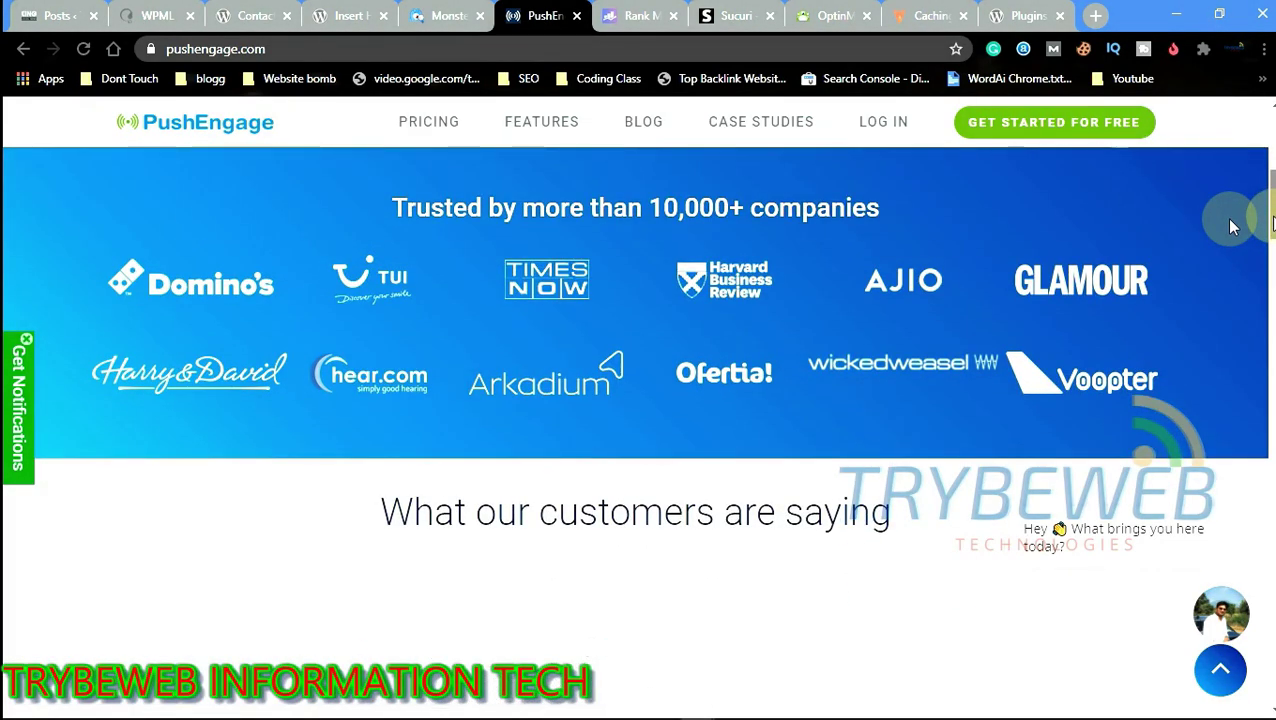
pyautogui.moveTo(1272, 242); pyautogui.dragTo(1272, 302)
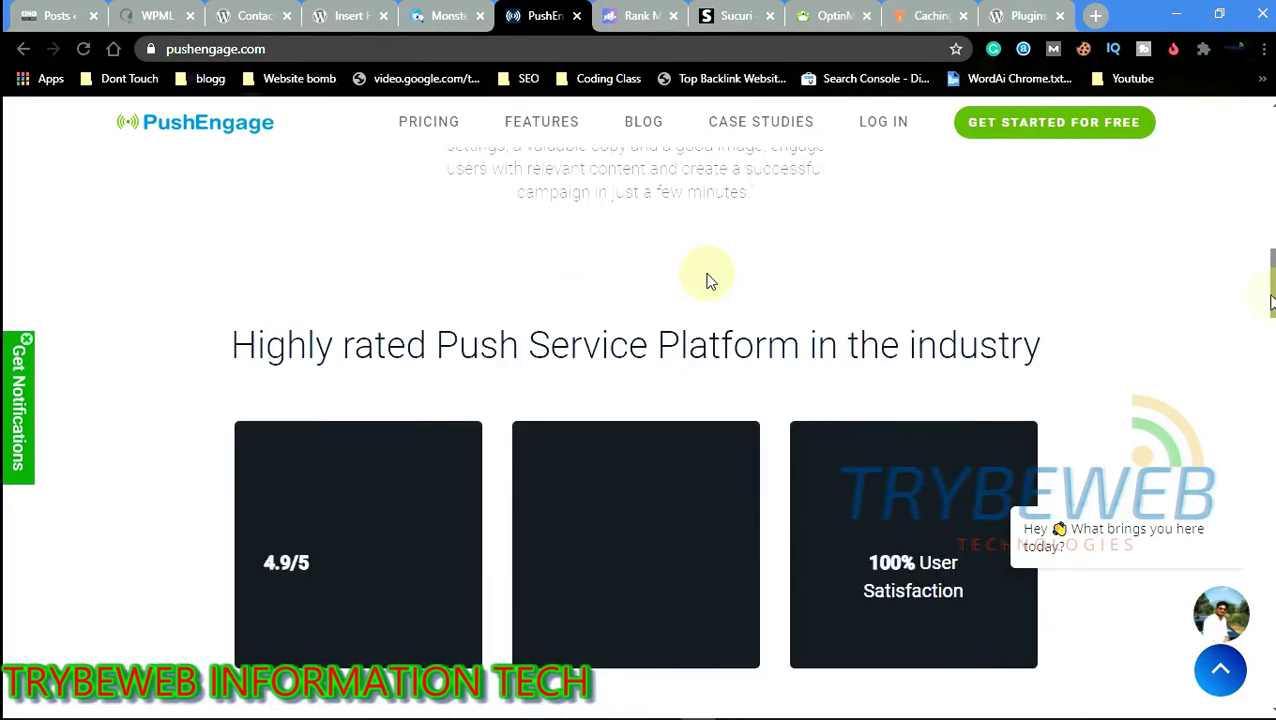
pyautogui.scroll(-8, 707, 281)
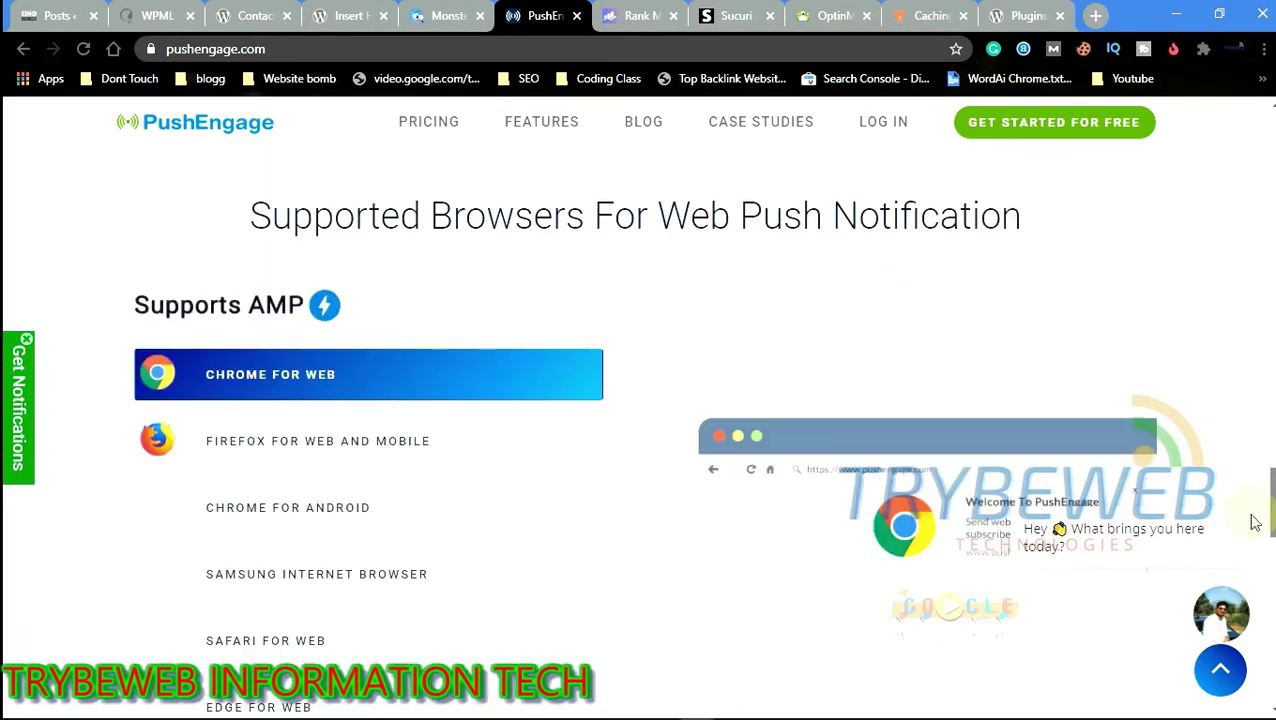
pyautogui.scroll(-1, 1255, 525)
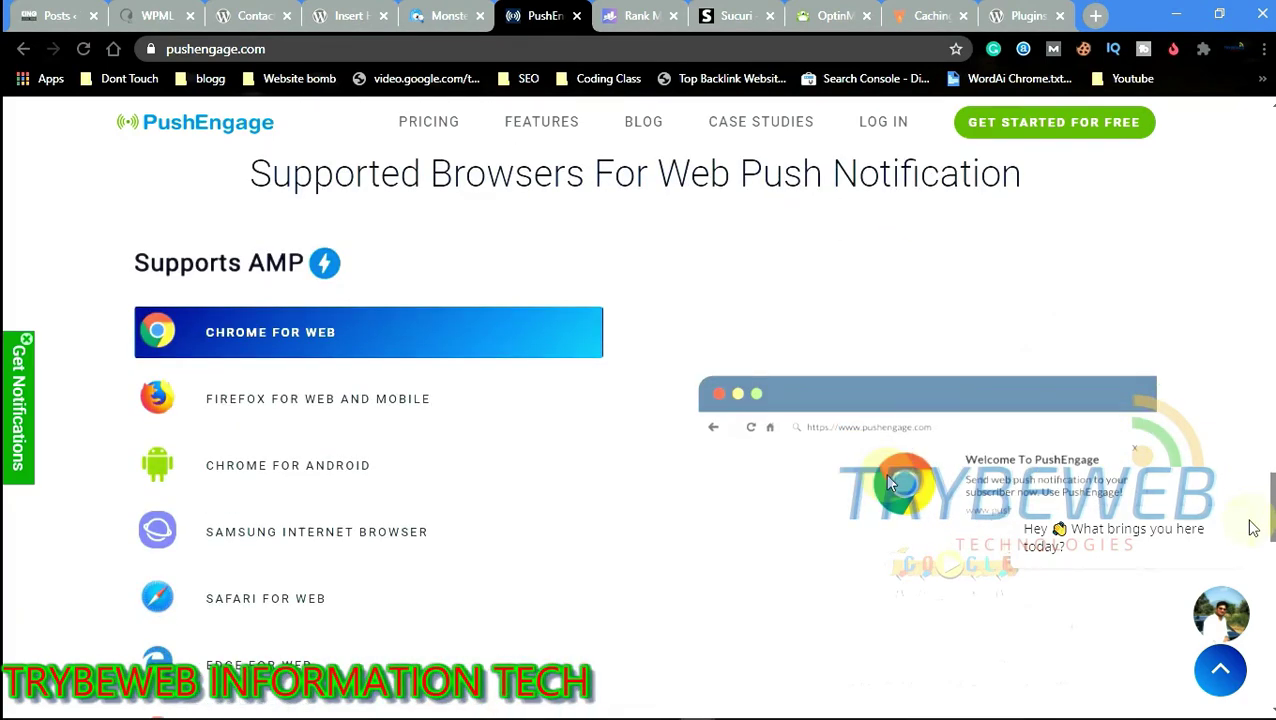
# Close PotPlayer and bring up the properties of Test File-1.m4v
pyautogui.moveTo(1268, 25)
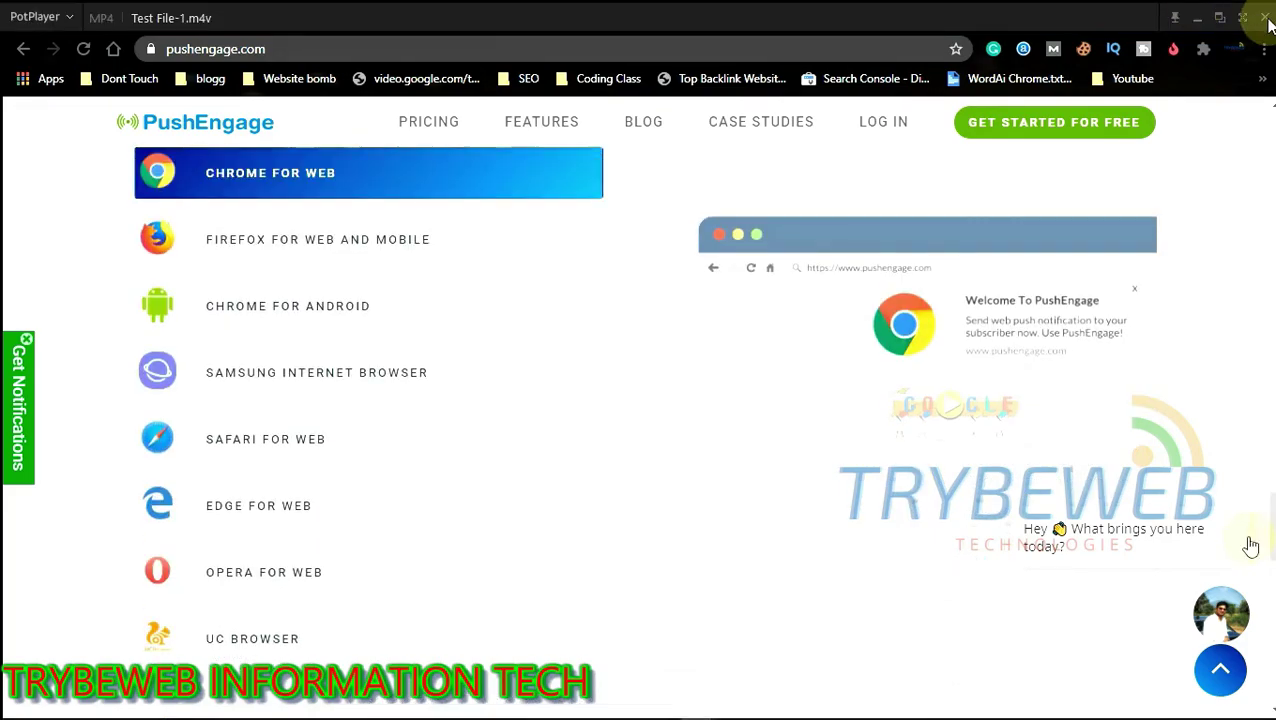
pyautogui.click(1265, 19)
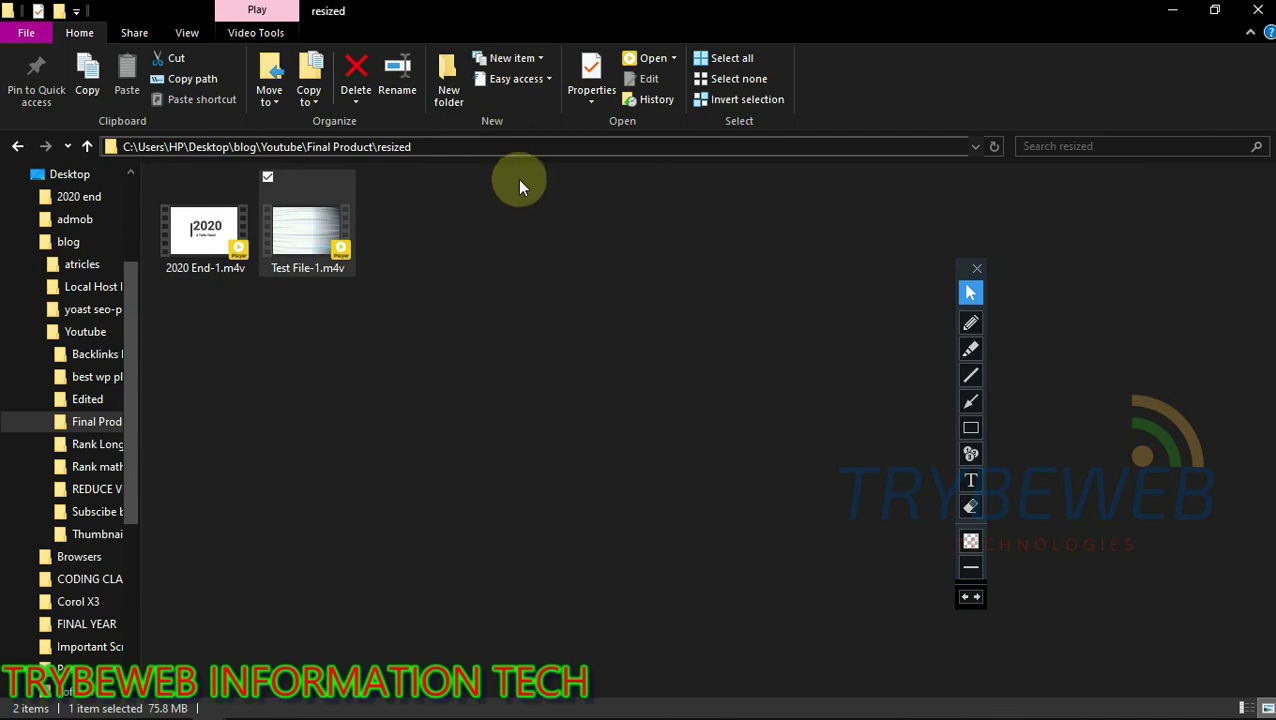
pyautogui.click(588, 80)
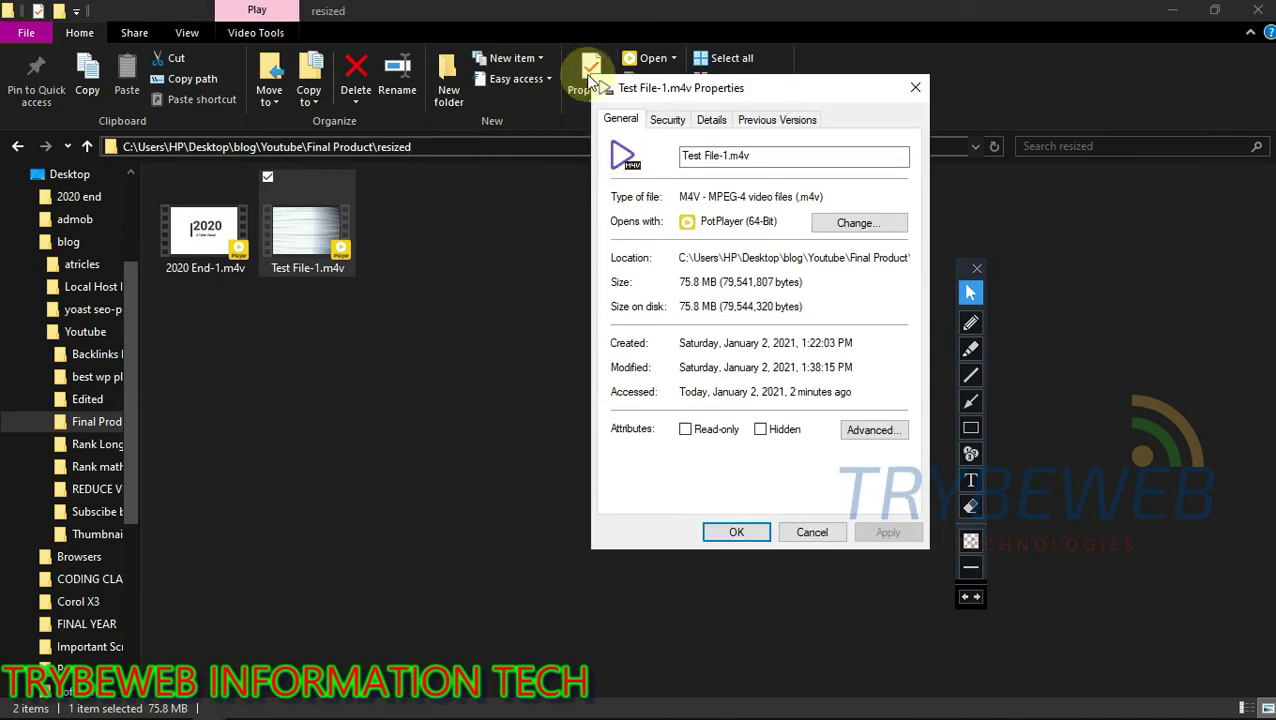
# Review the Properties dialog showing Test File-1.m4v at 75.8 MB (79,541,807 bytes)
pyautogui.click(970, 428)
pyautogui.moveTo(667, 272); pyautogui.dragTo(843, 322)
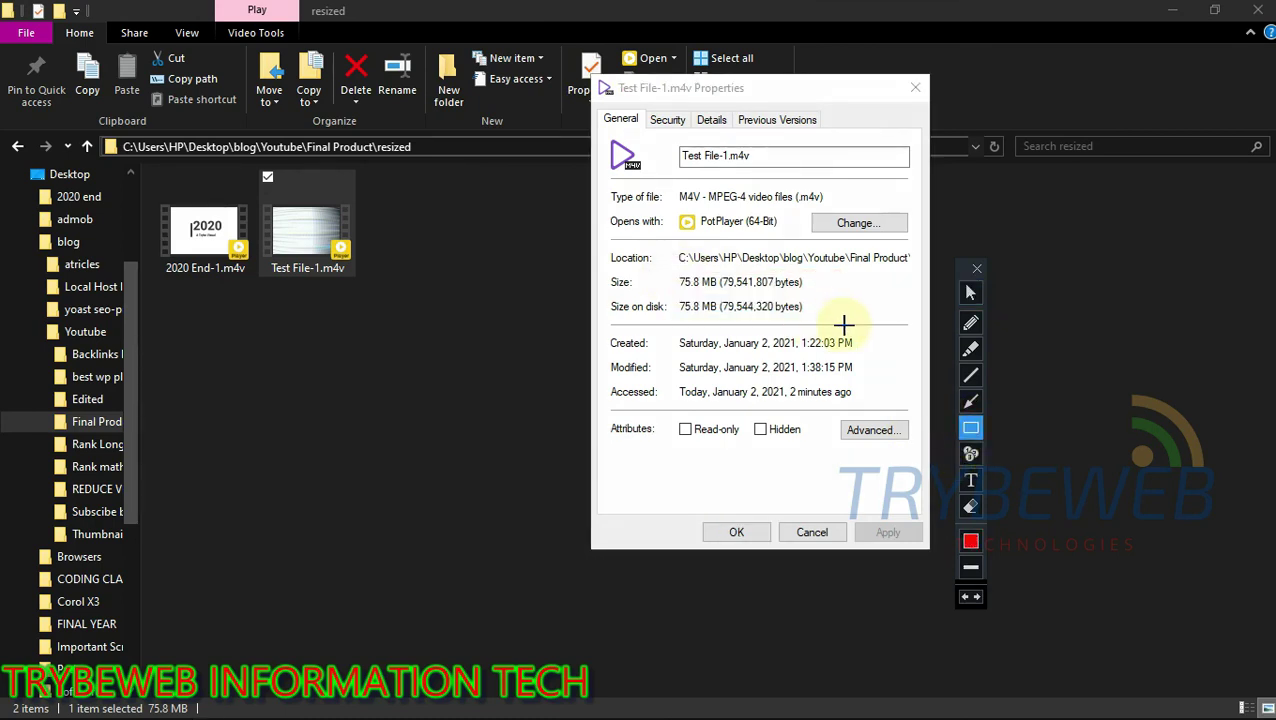